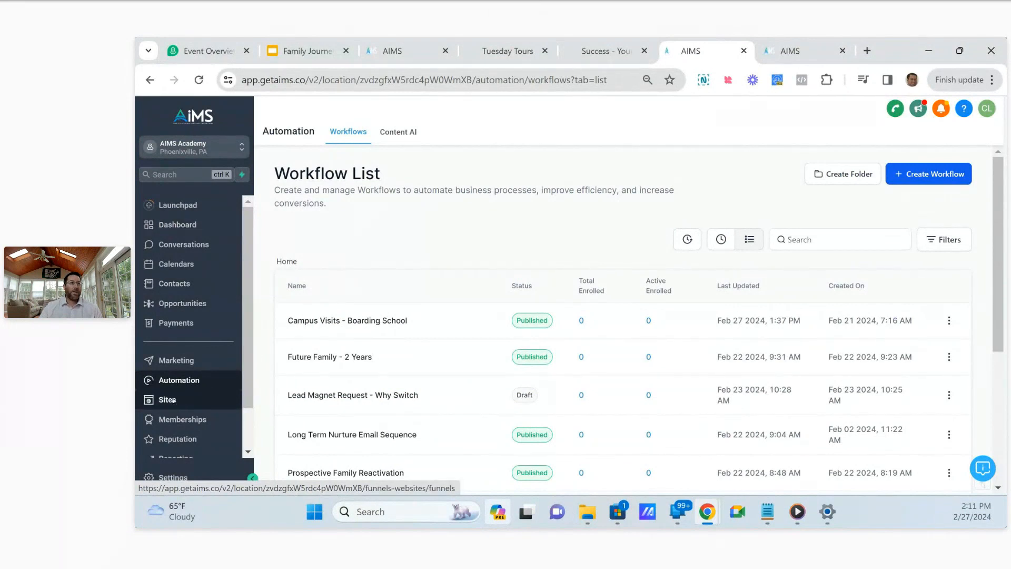
Open the Group Tours Landing Page funnel from the Admission Events folder and edit its Group Tour Landing Page step.
left_click(167, 400)
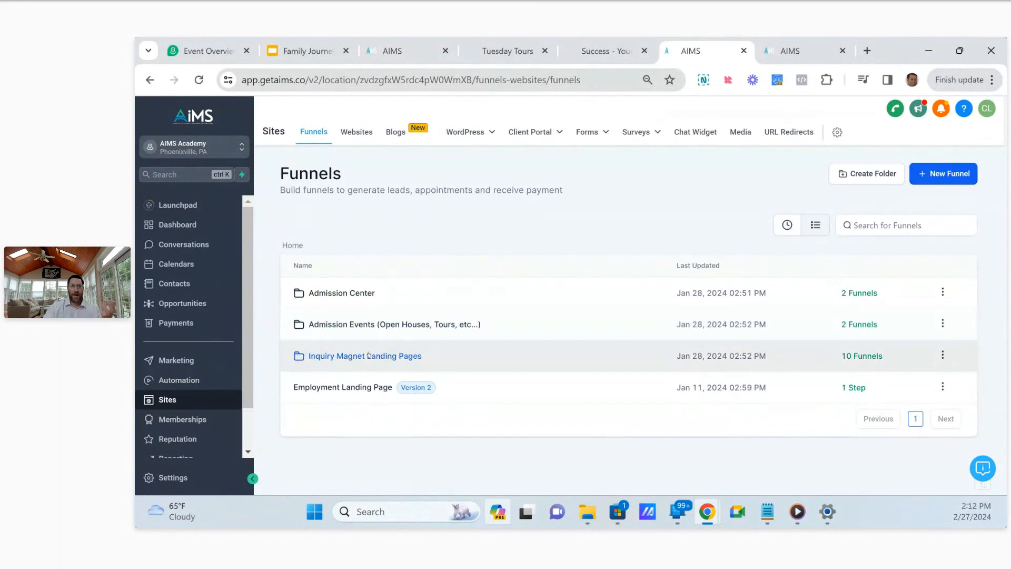
left_click(374, 325)
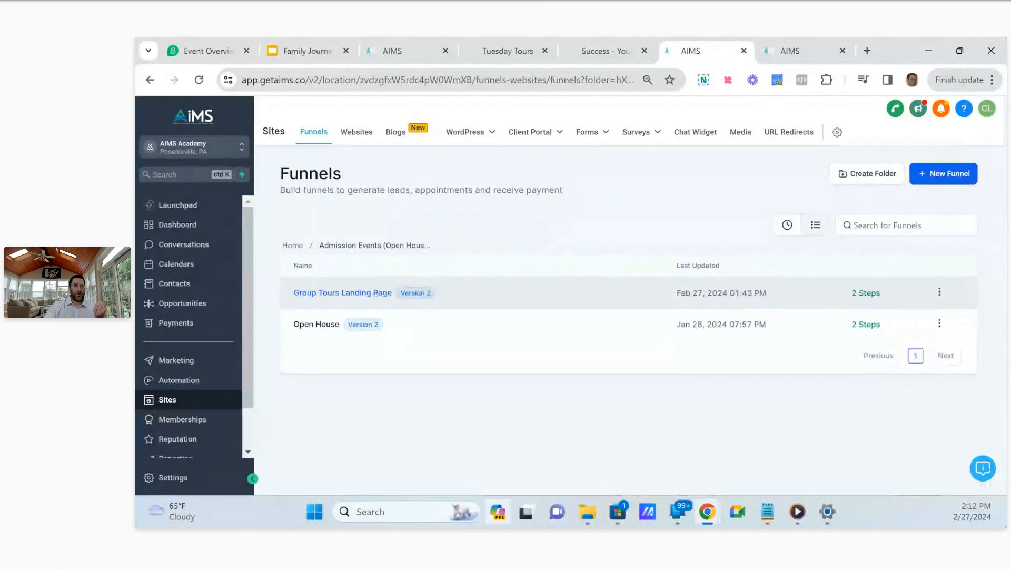
left_click(375, 293)
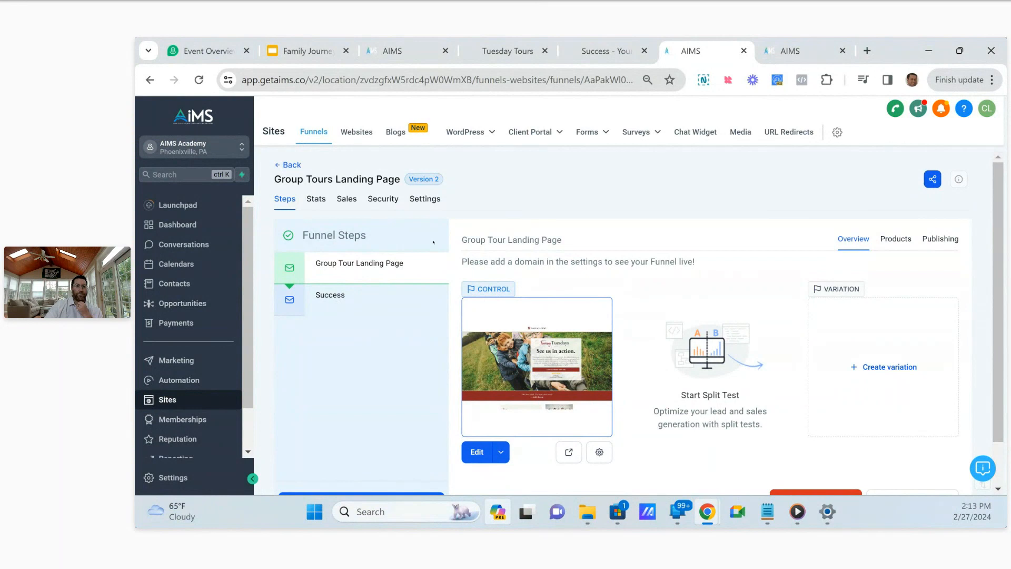
left_click(477, 452)
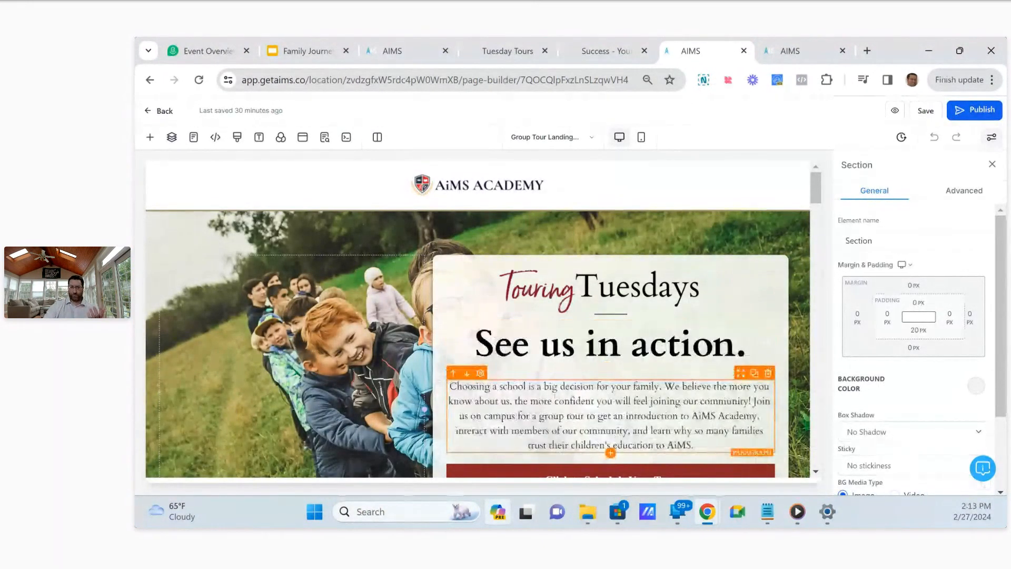
Edit the Touring Tuesdays paragraph so its first sentence reads "Choosing a school is a basing decision for your family.".
left_click(550, 387)
type("asdfasdfasd")
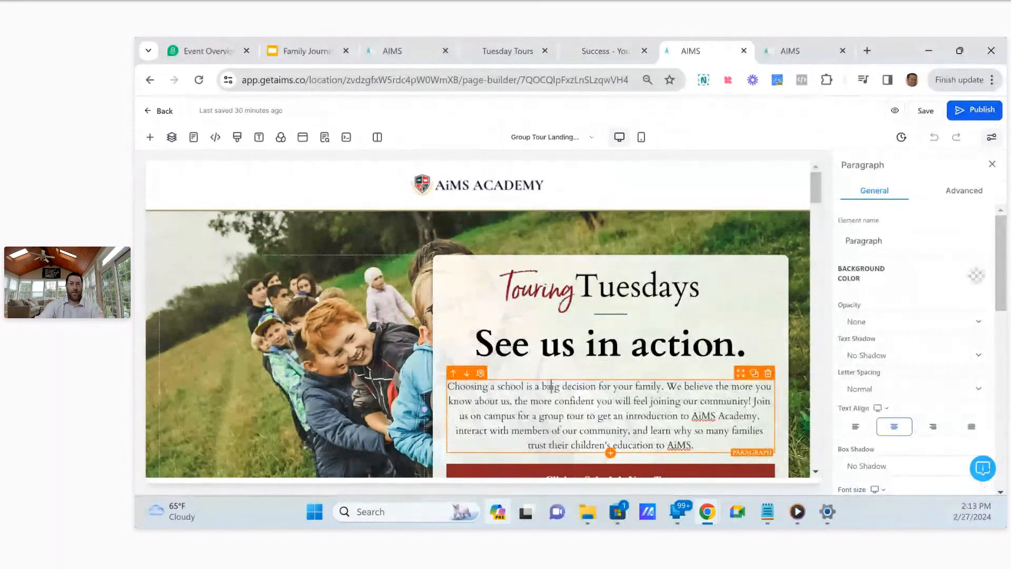
key("BackSpace")
key("BackSpace")
key("BackSpace")
key("BackSpace")
key("BackSpace")
key("BackSpace")
key("BackSpace")
key("BackSpace")
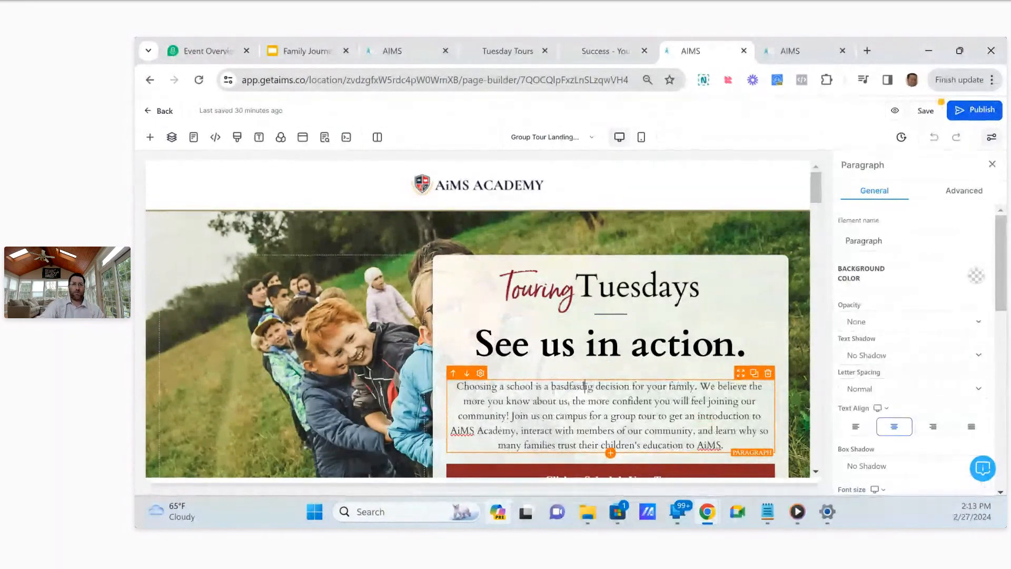
key("BackSpace")
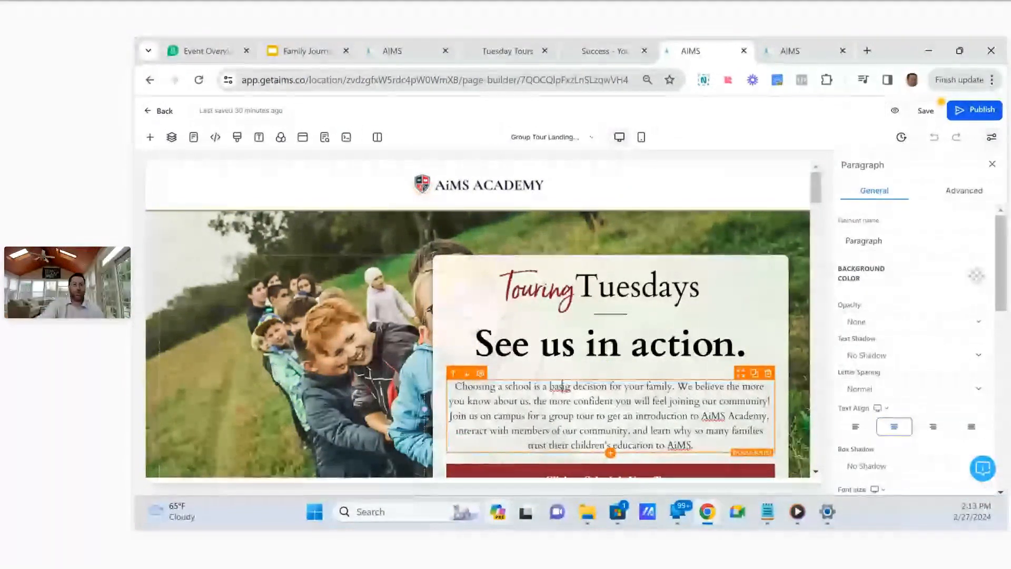
type("n")
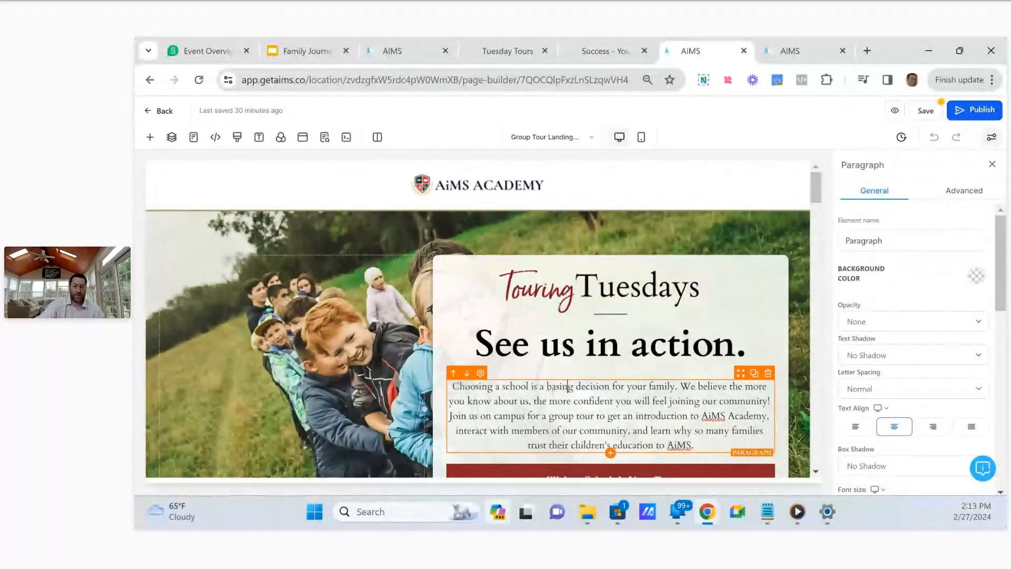
scroll(558, 379, "down", 4)
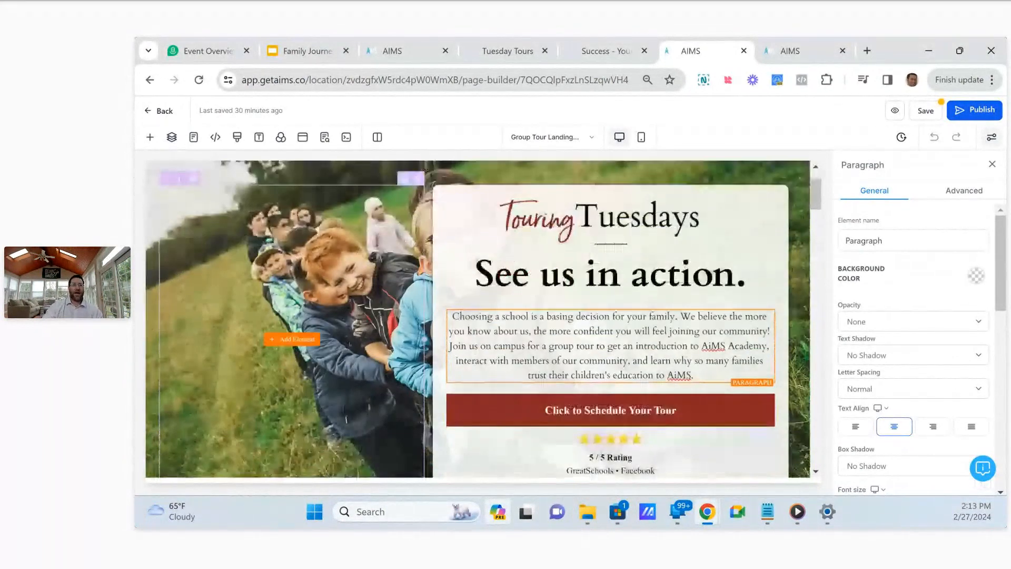
scroll(478, 316, "up", 4)
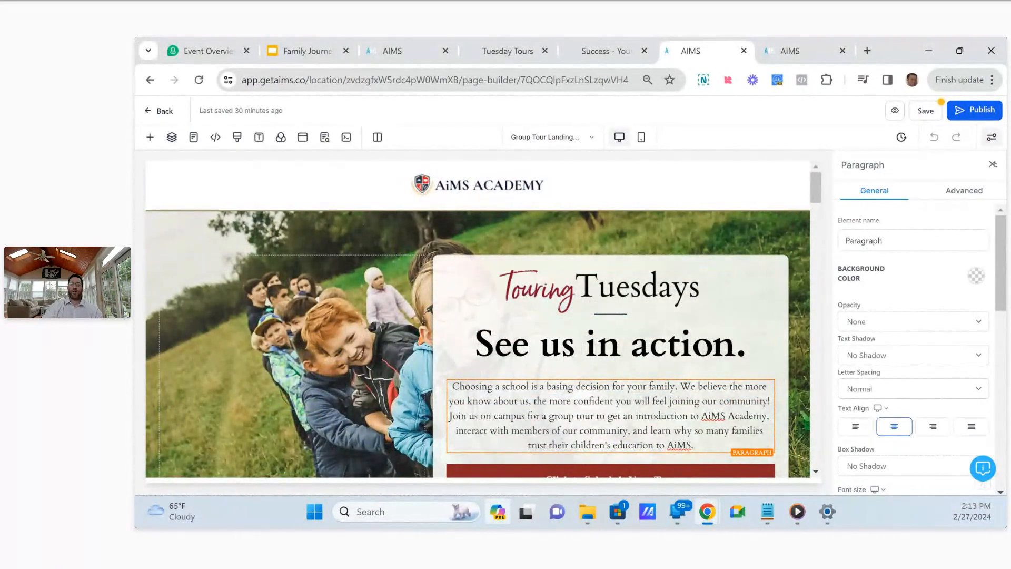
Save the edited landing page and open its preview.
left_click(994, 164)
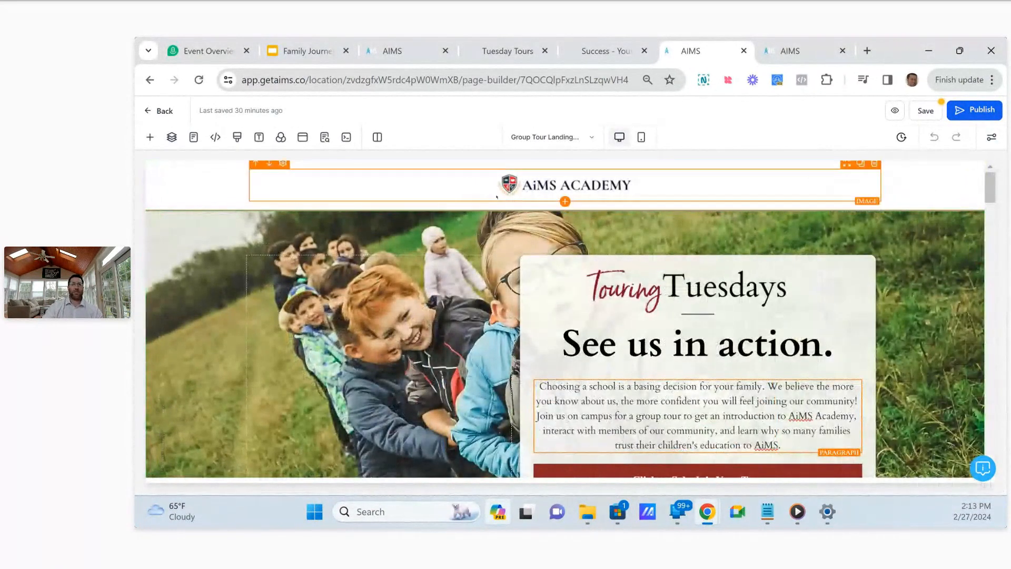
left_click(925, 111)
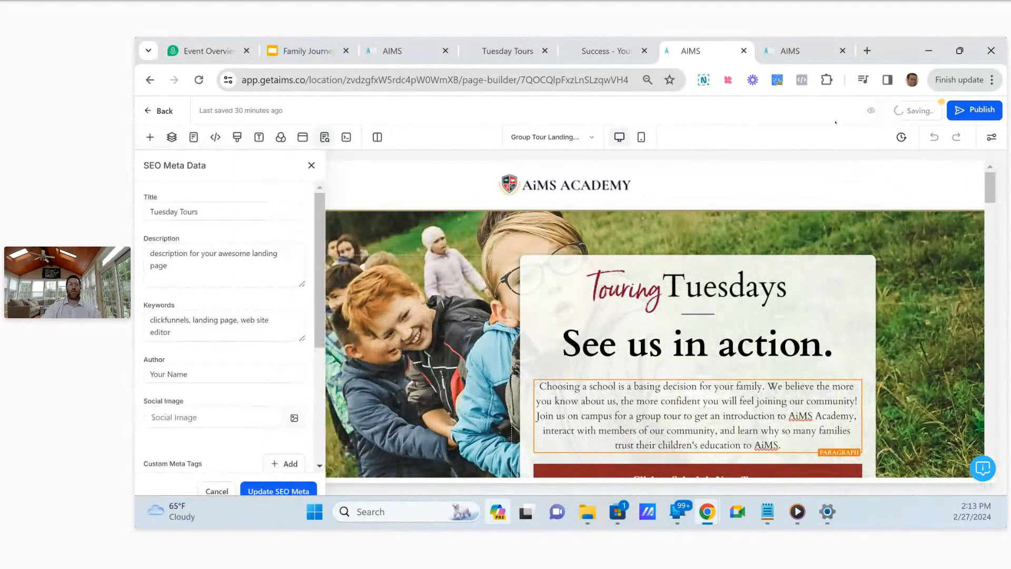
left_click(276, 491)
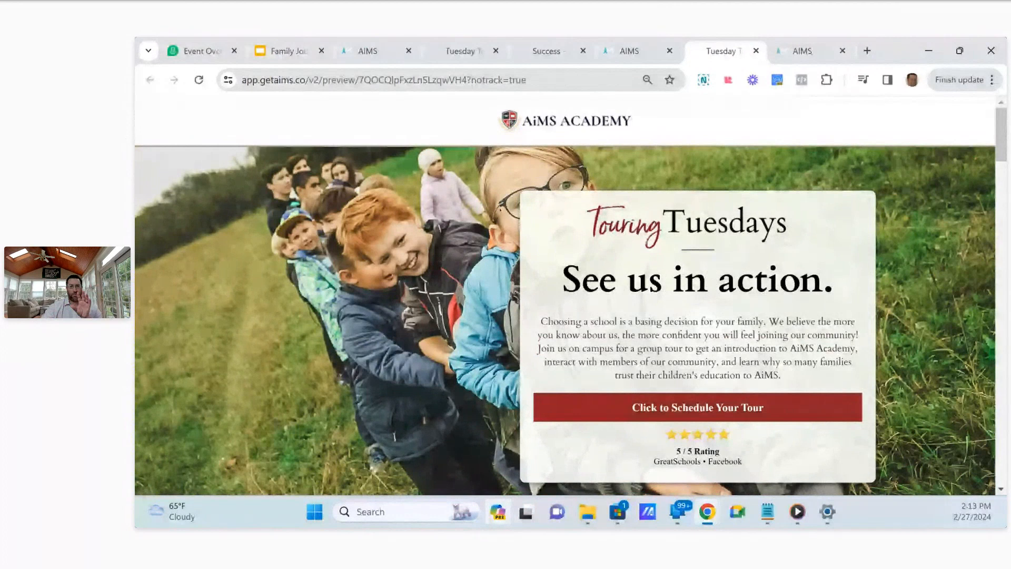
Review the previewed page's hero text, tour button, rating, parent quote and "Academic + Cheerful" section.
scroll(570, 296, "down", 1)
scroll(611, 247, "down", 1)
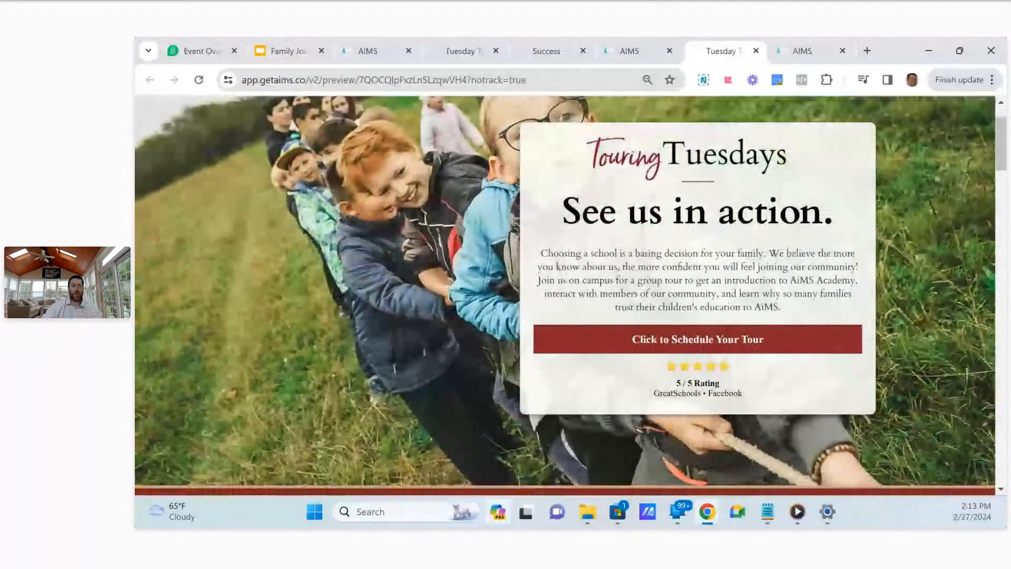
left_click_drag(541, 254, 806, 304)
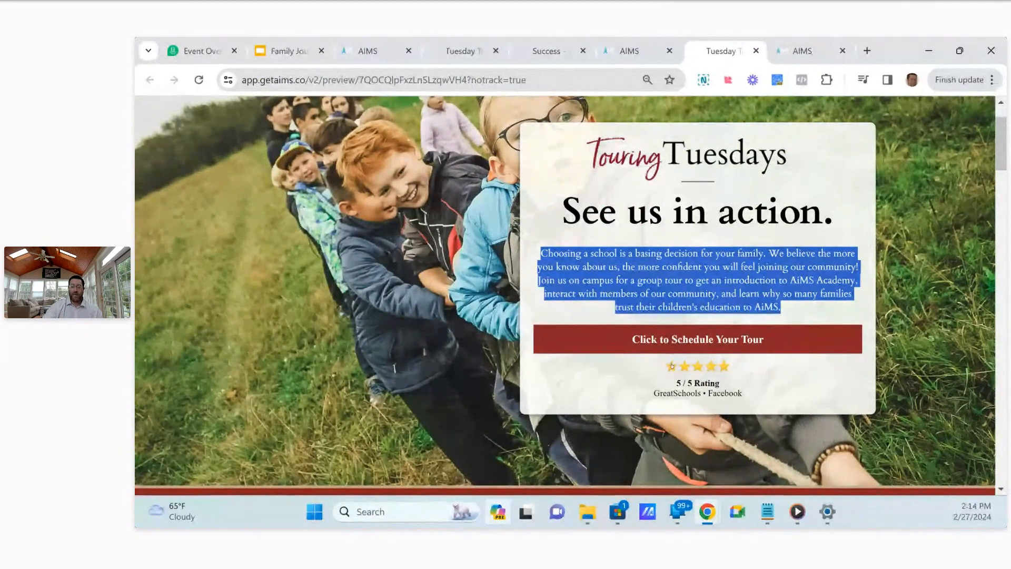
scroll(668, 365, "down", 1)
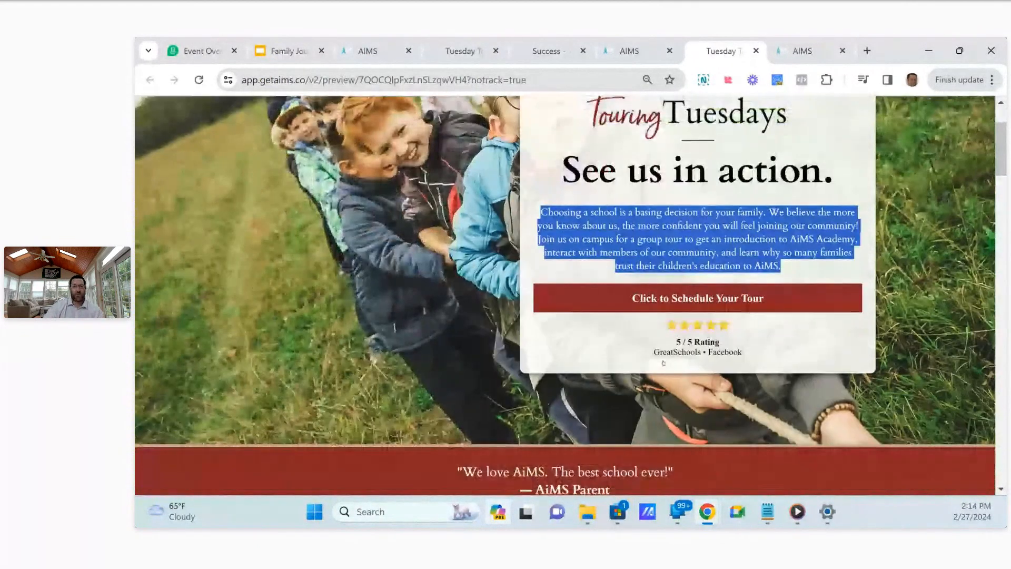
scroll(663, 363, "down", 3)
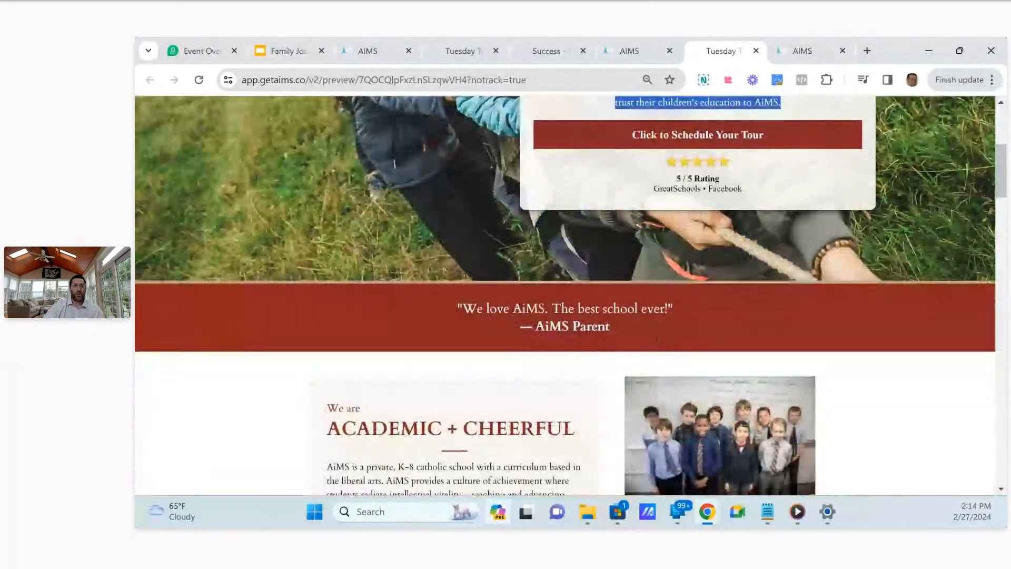
scroll(659, 339, "down", 4)
left_click_drag(611, 123, 488, 104)
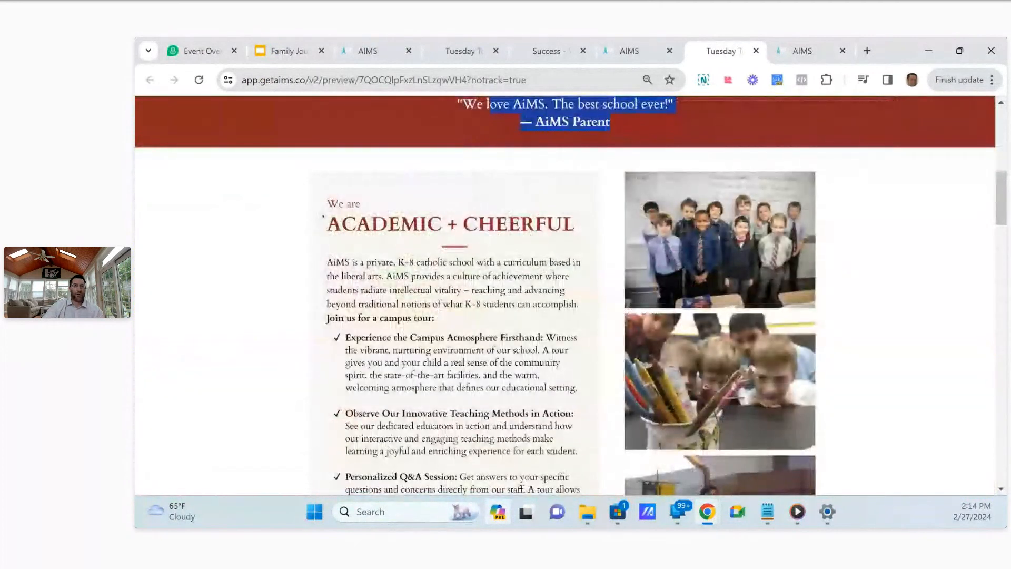
left_click_drag(325, 259, 497, 363)
scroll(497, 363, "down", 4)
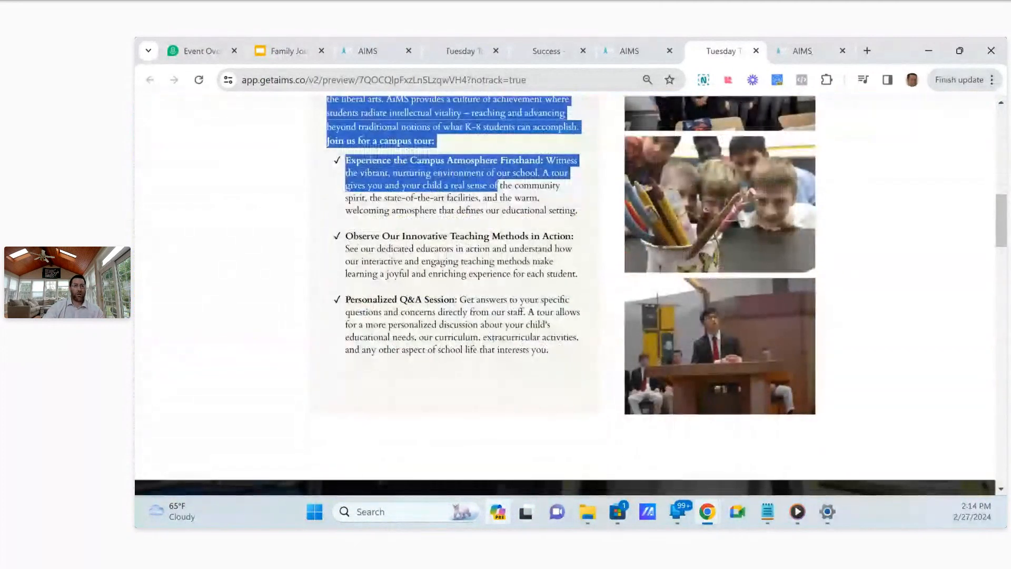
Examine the "Why Parents Choose AiMS" cards, the parent testimonial and the Schedule Your Tour calendar in the preview.
scroll(565, 295, "down", 6)
scroll(565, 295, "down", 3)
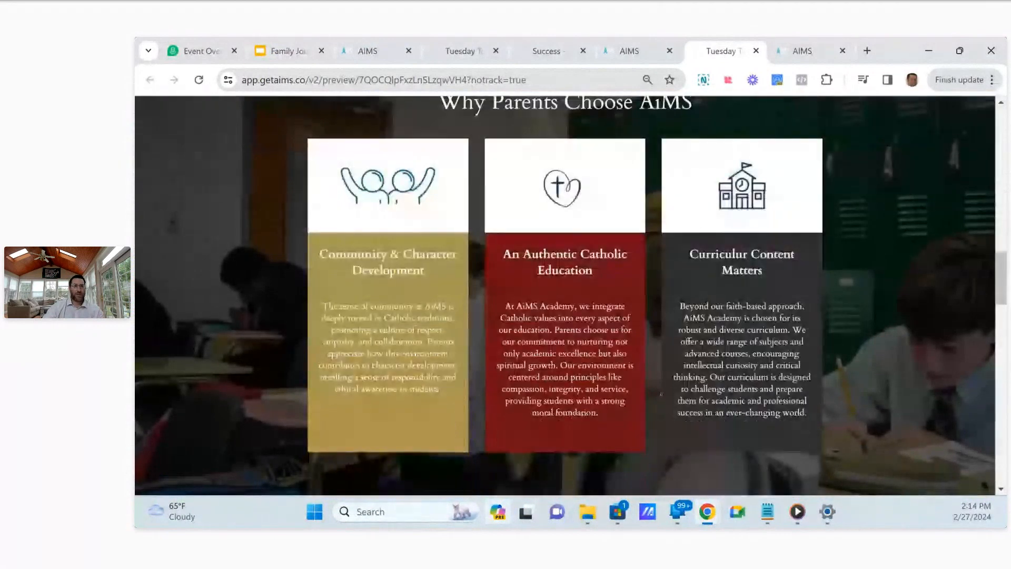
scroll(661, 393, "down", 6)
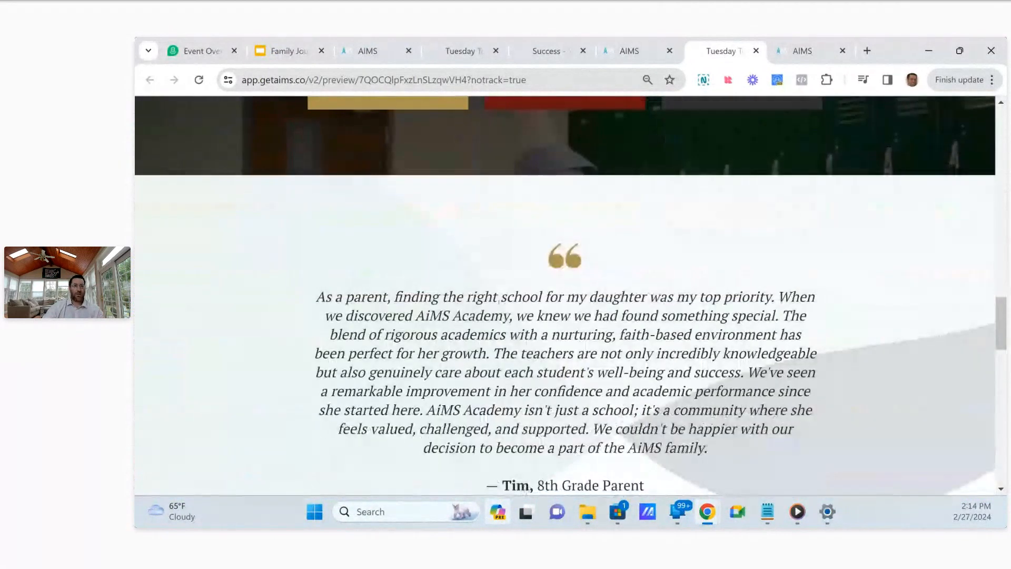
scroll(496, 305, "down", 5)
scroll(496, 304, "down", 1)
scroll(559, 339, "down", 5)
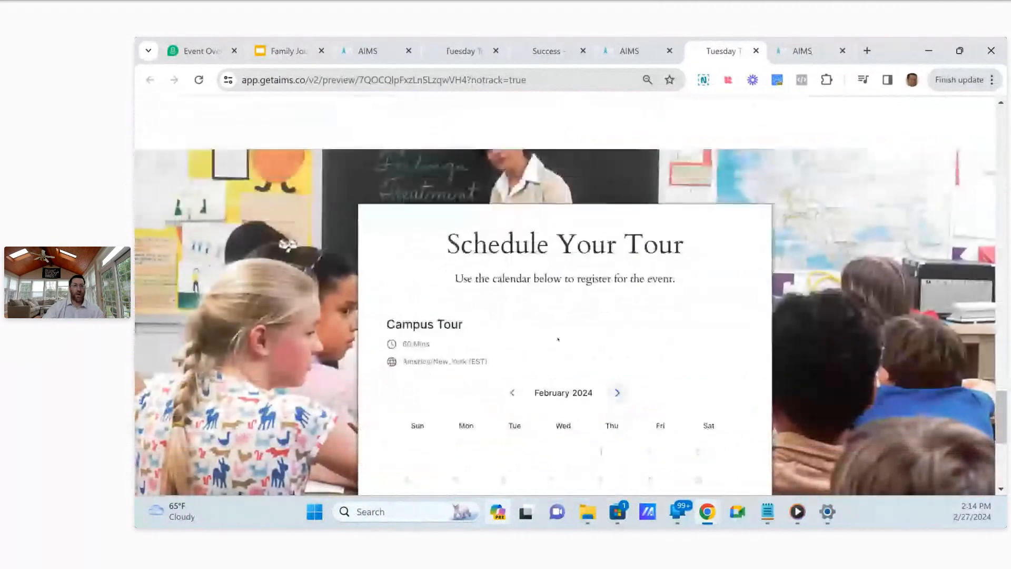
scroll(558, 339, "down", 3)
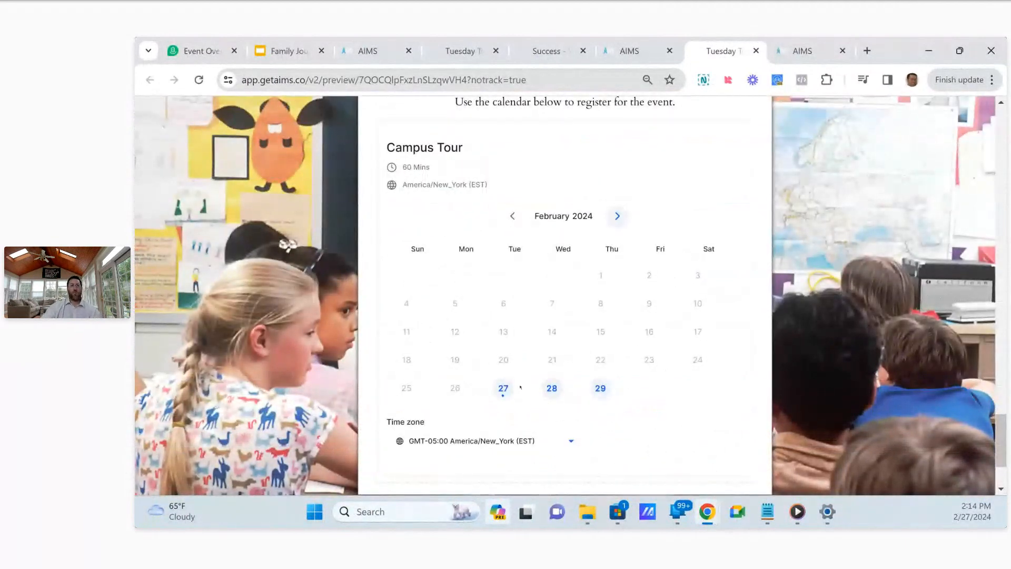
Go back up through the previewed landing page to the "See us in action." section and clear the text selection.
scroll(510, 394, "up", 15)
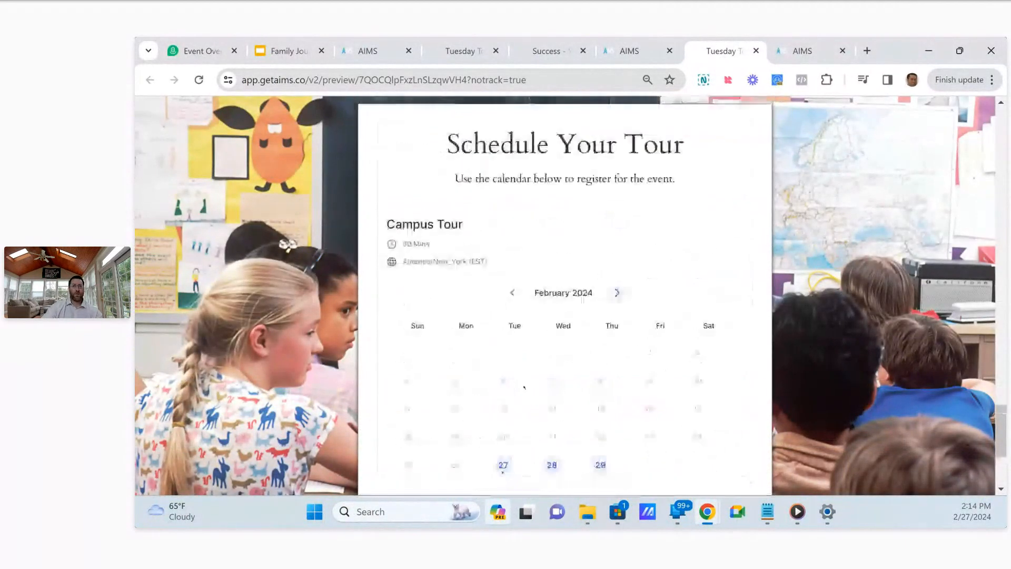
scroll(529, 384, "up", 10)
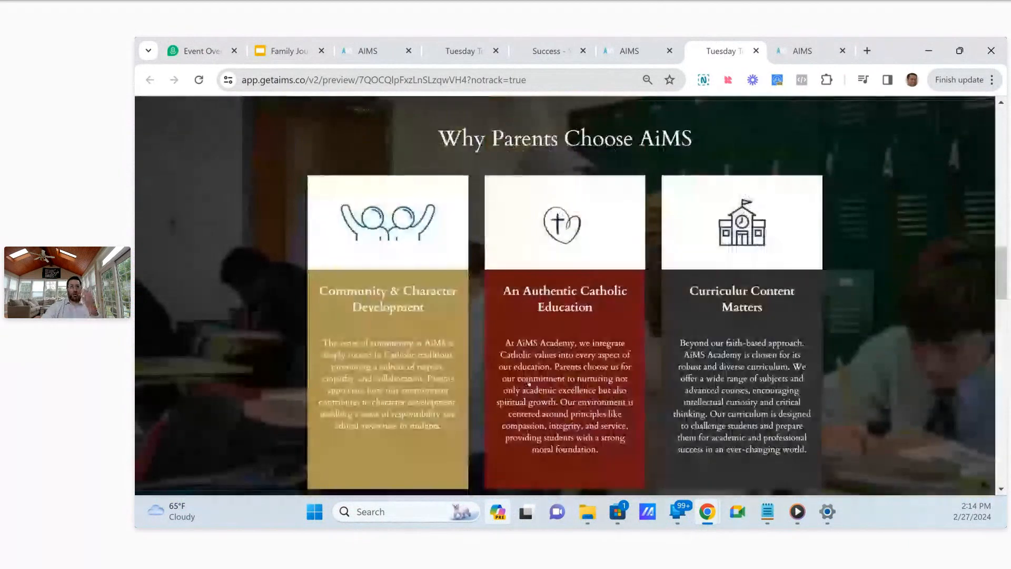
scroll(530, 383, "up", 8)
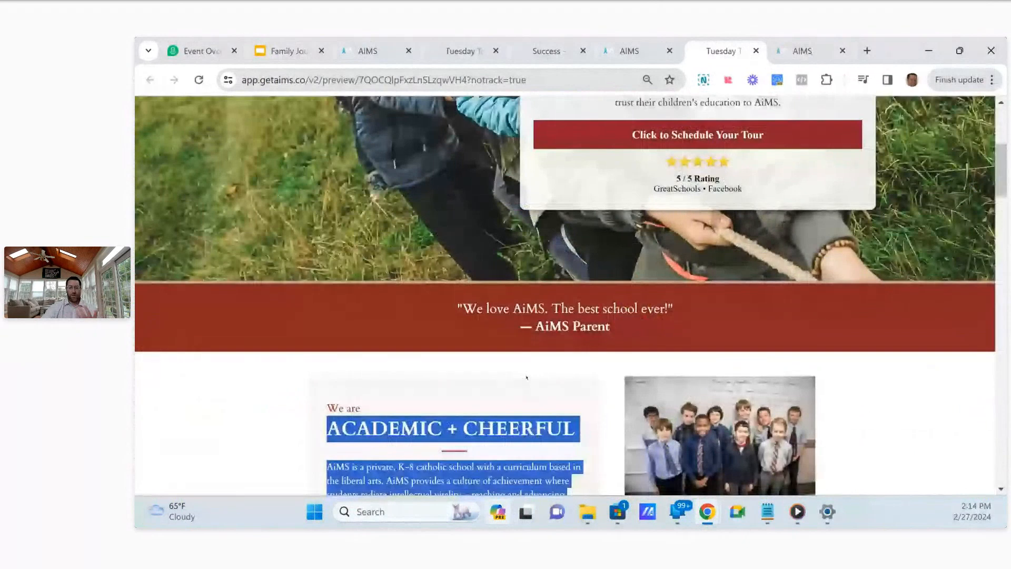
left_click(520, 405)
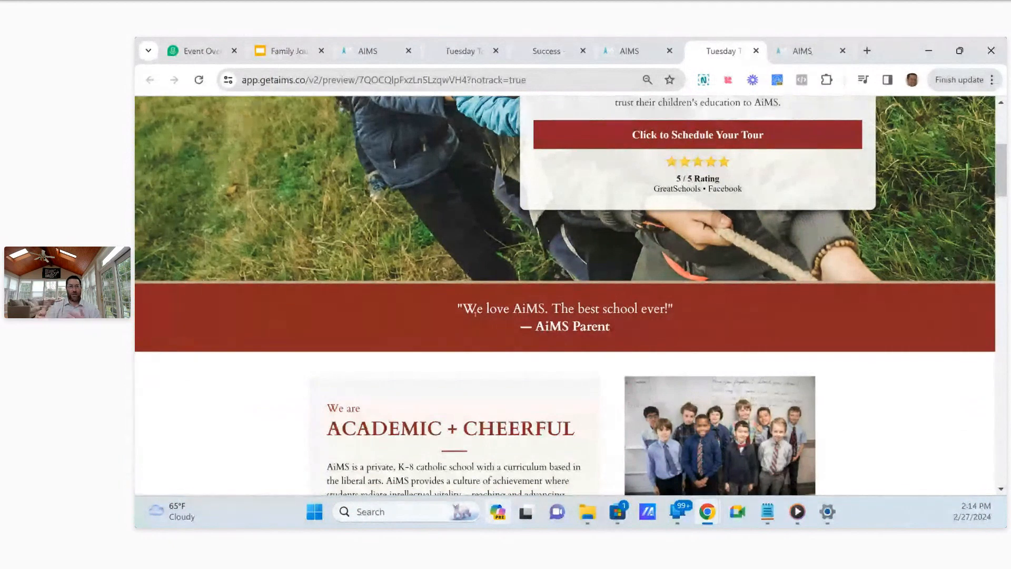
scroll(571, 295, "up", 3)
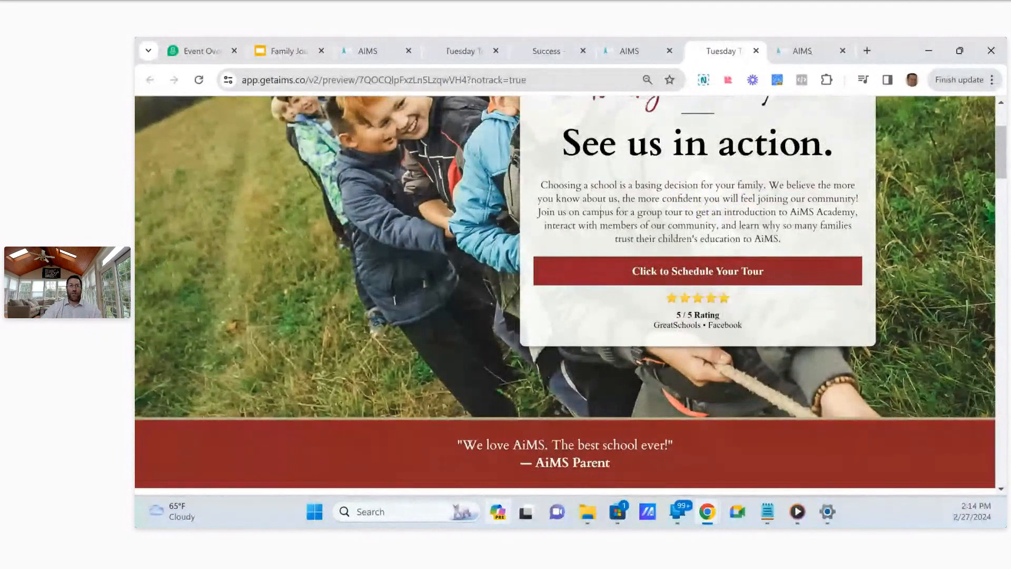
Switch to the Success page preview and review its follow-up message, staff contact block and school links.
left_click(619, 59)
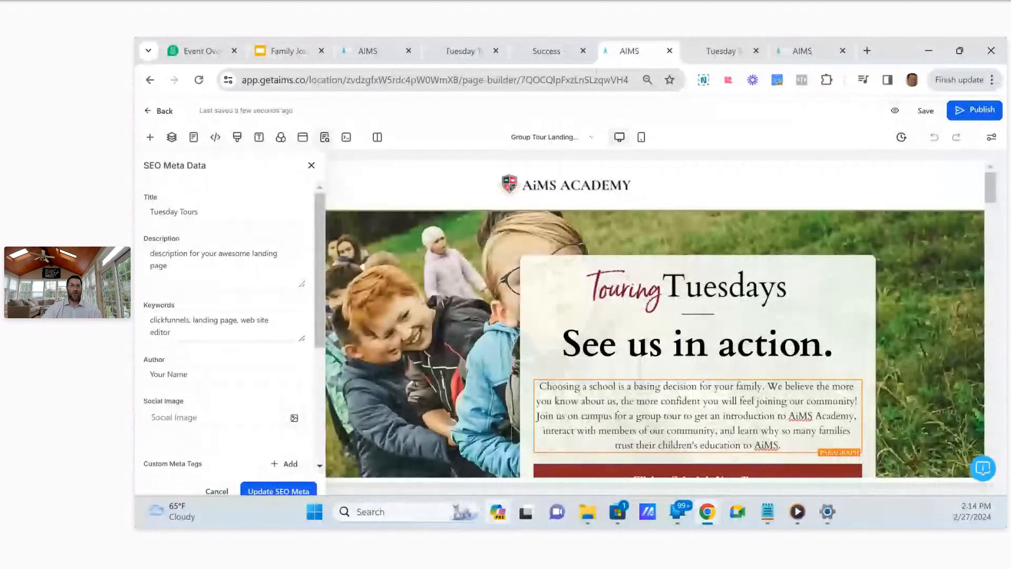
left_click(544, 53)
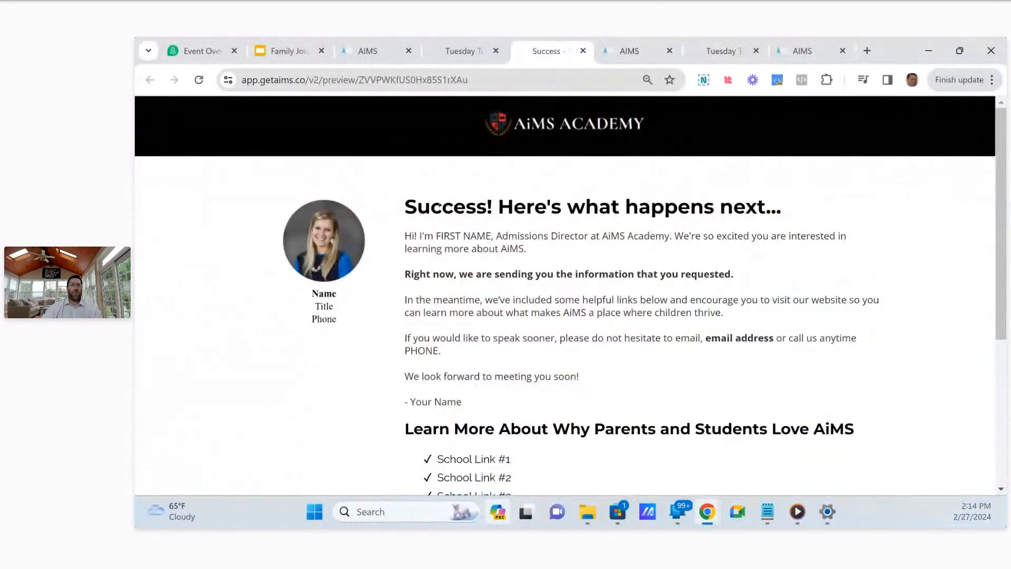
left_click_drag(416, 207, 543, 274)
scroll(542, 274, "down", 1)
left_click(428, 145)
scroll(581, 162, "down", 1)
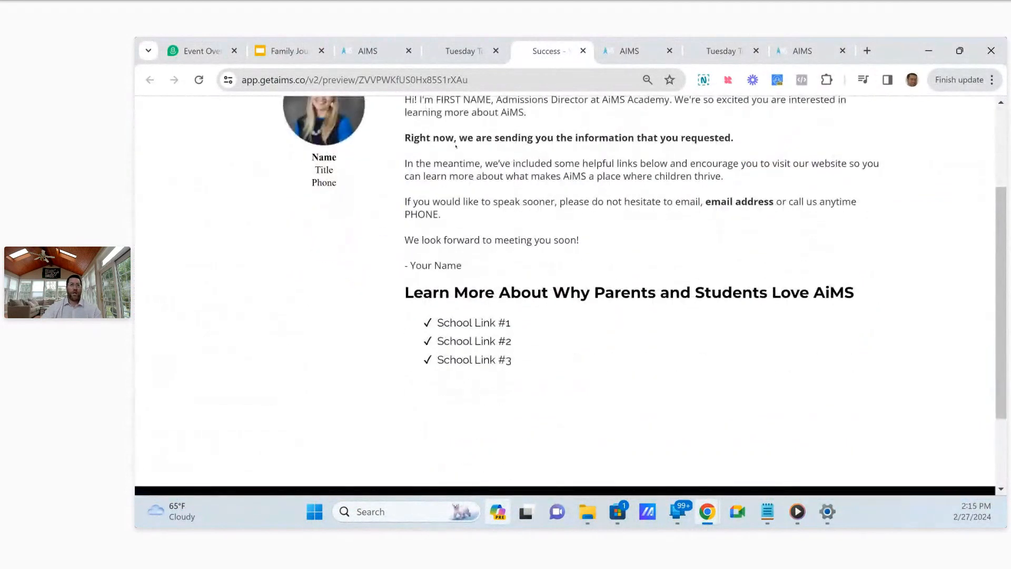
scroll(456, 147, "up", 1)
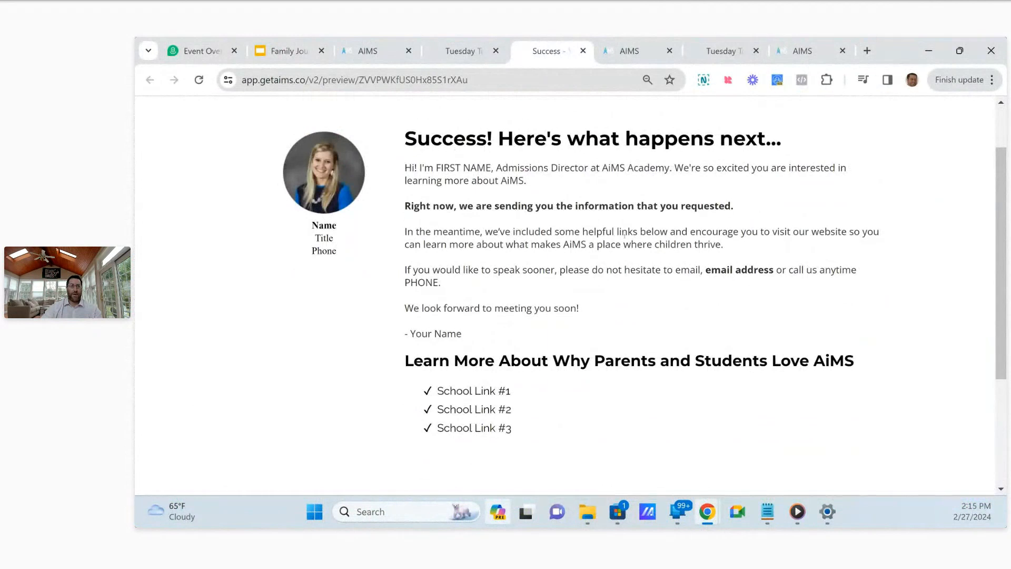
scroll(625, 236, "down", 1)
left_click_drag(537, 365, 437, 321)
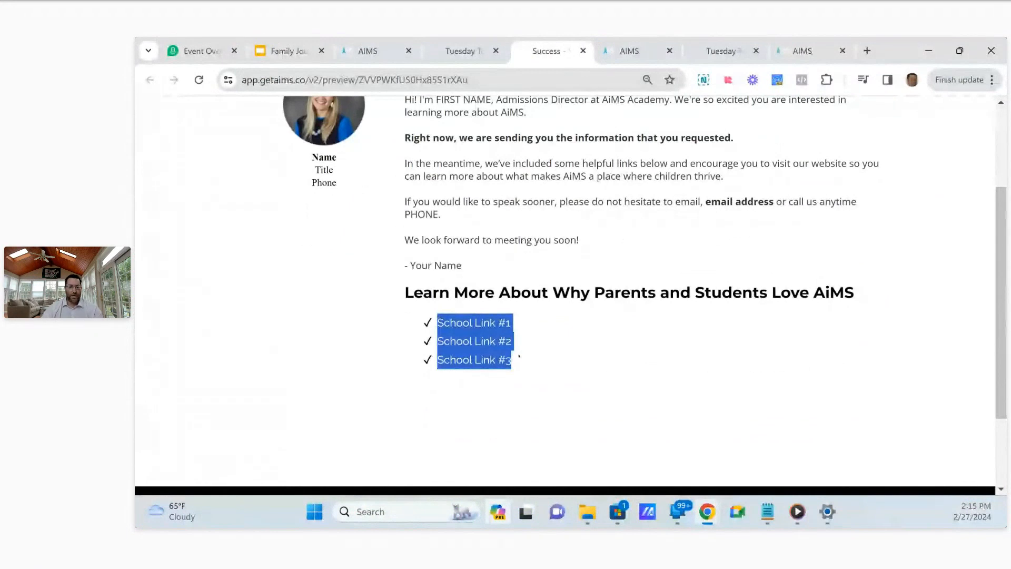
left_click(462, 340)
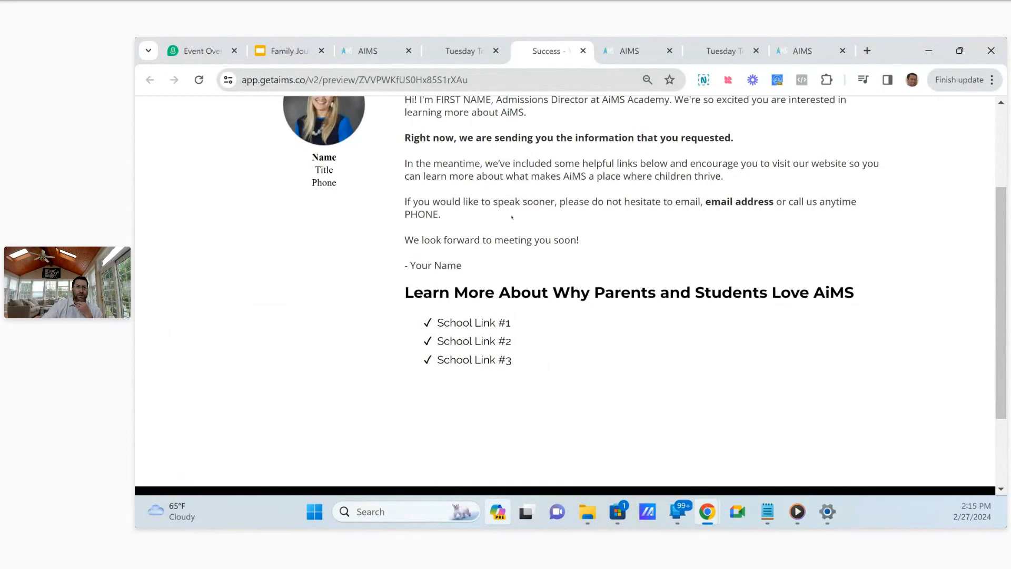
scroll(512, 217, "up", 1)
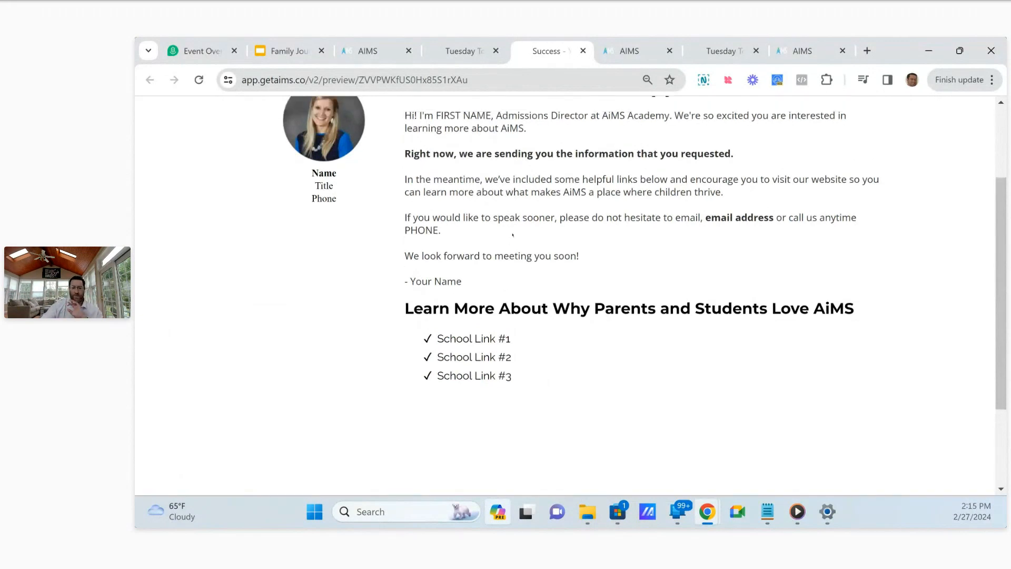
Leave the landing page editor for the automation workflow list and dismiss the missing phone configurations banner.
scroll(512, 235, "up", 1)
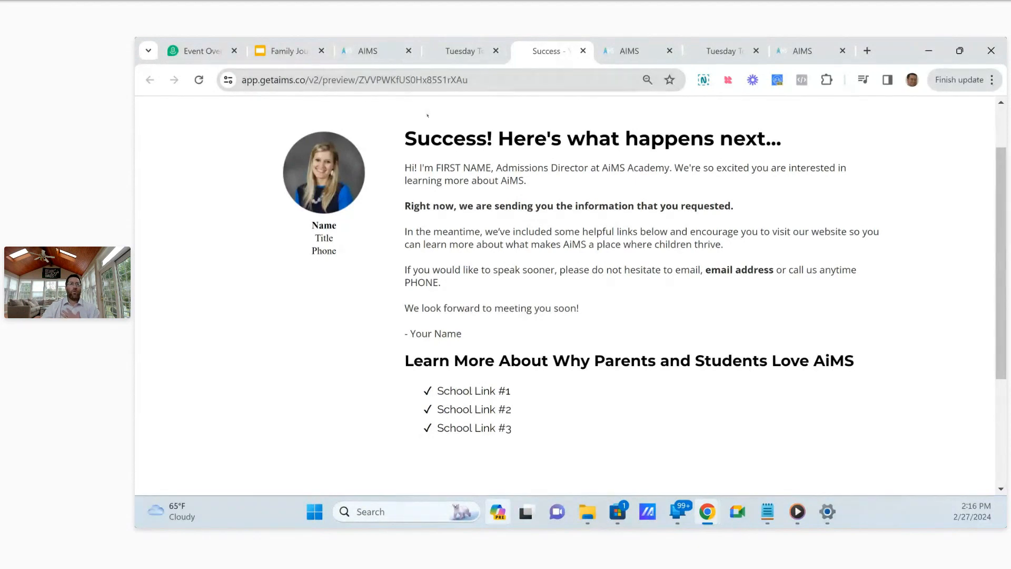
left_click(369, 51)
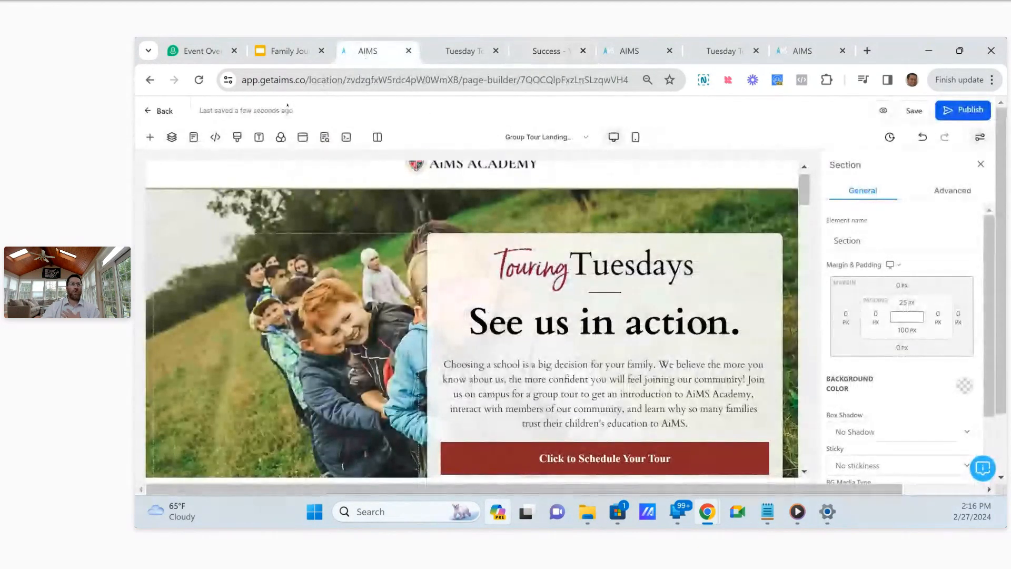
left_click(164, 110)
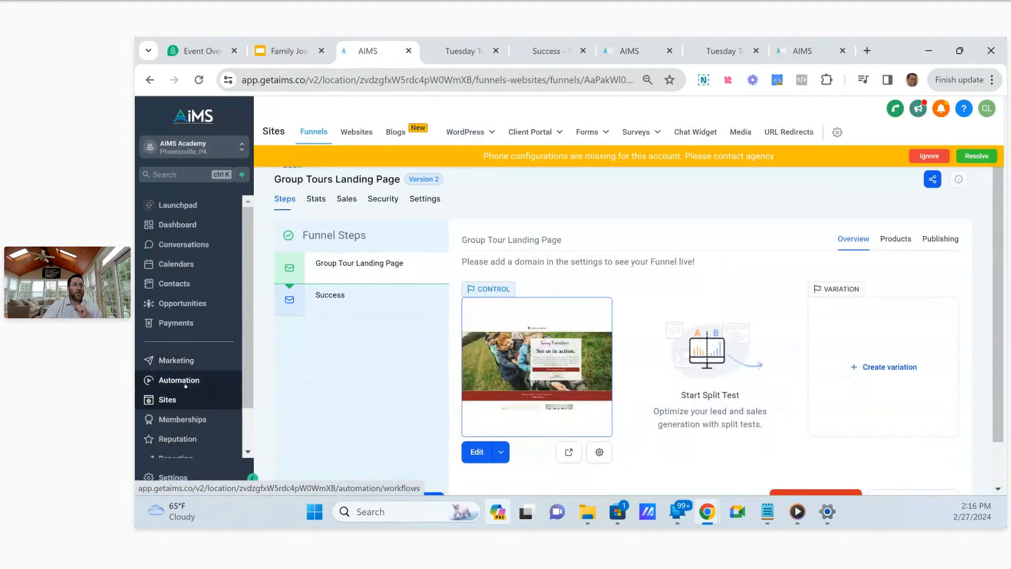
left_click(234, 380)
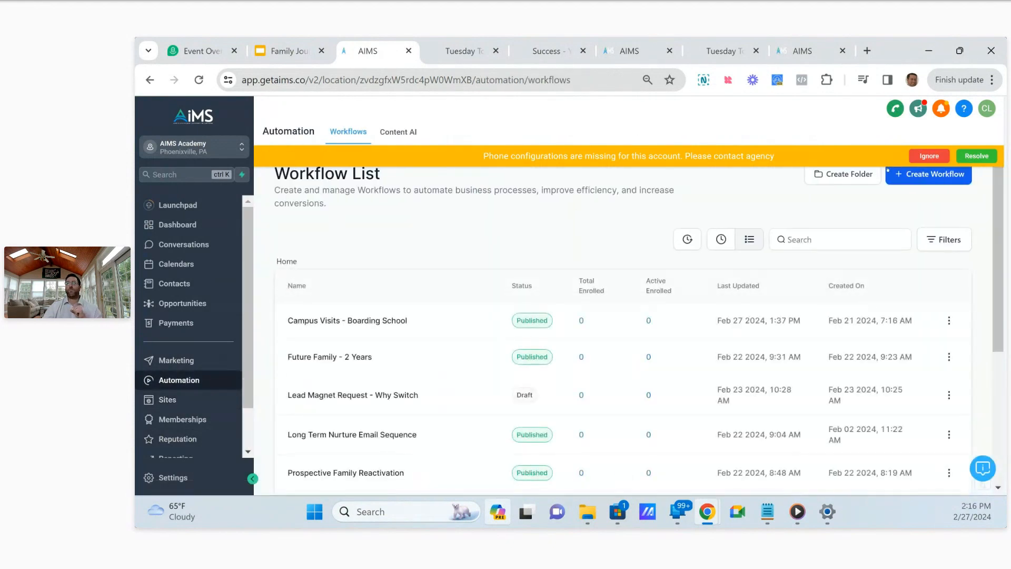
left_click(922, 156)
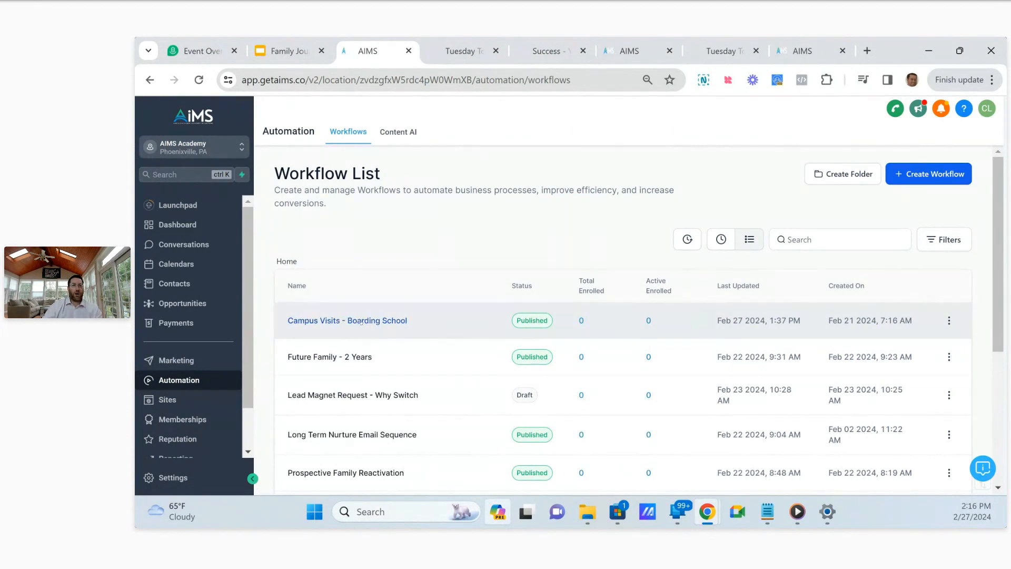
Look through the workflow list and open the "Campus Visits - Boarding School" workflow.
scroll(348, 319, "down", 2)
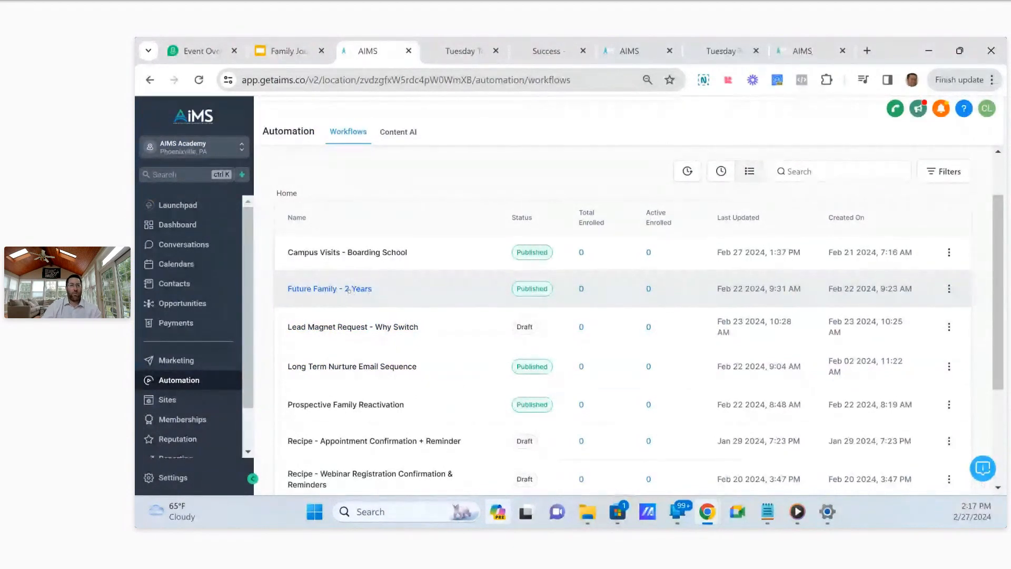
scroll(349, 296, "down", 3)
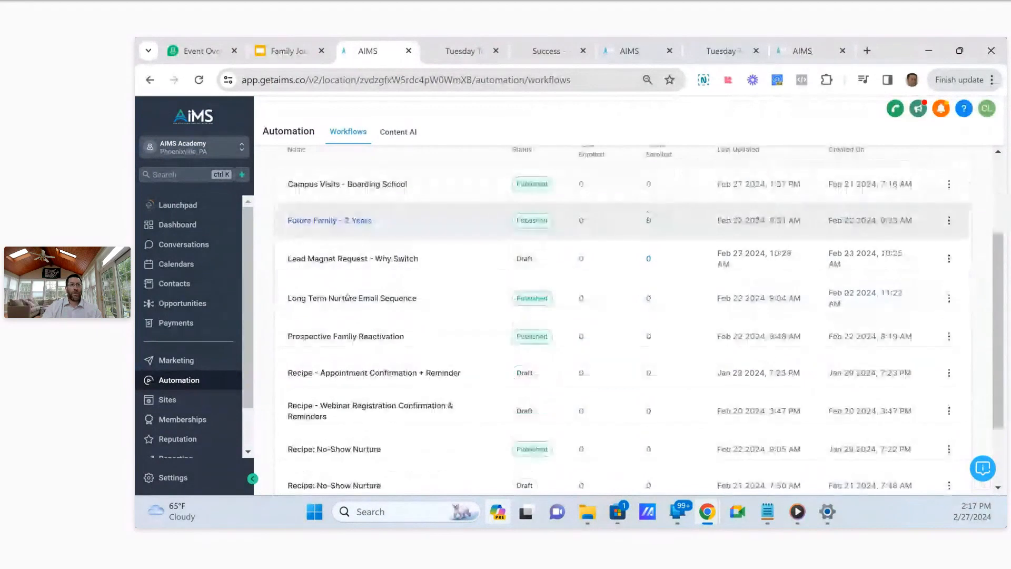
scroll(349, 375, "up", 4)
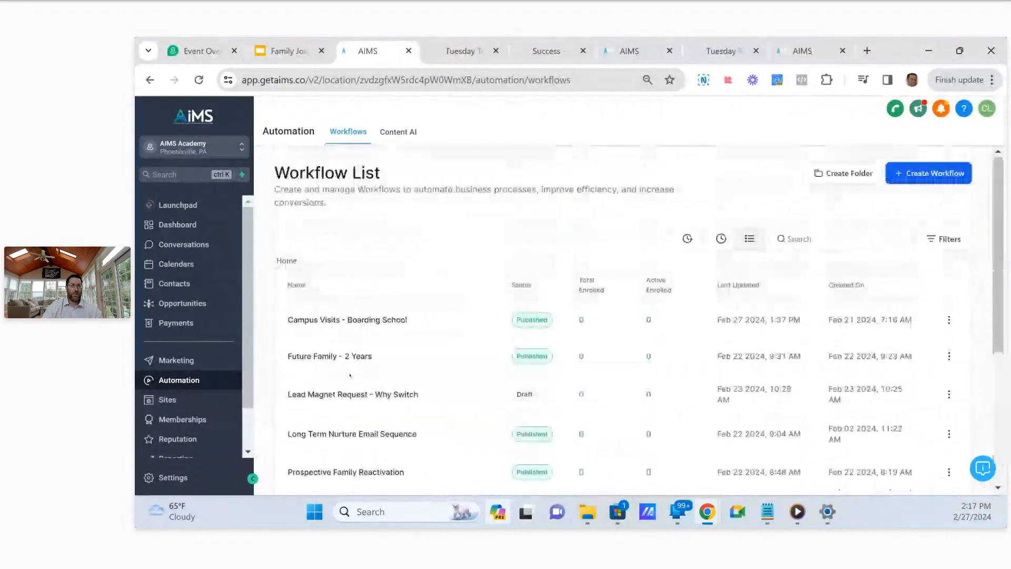
left_click(356, 321)
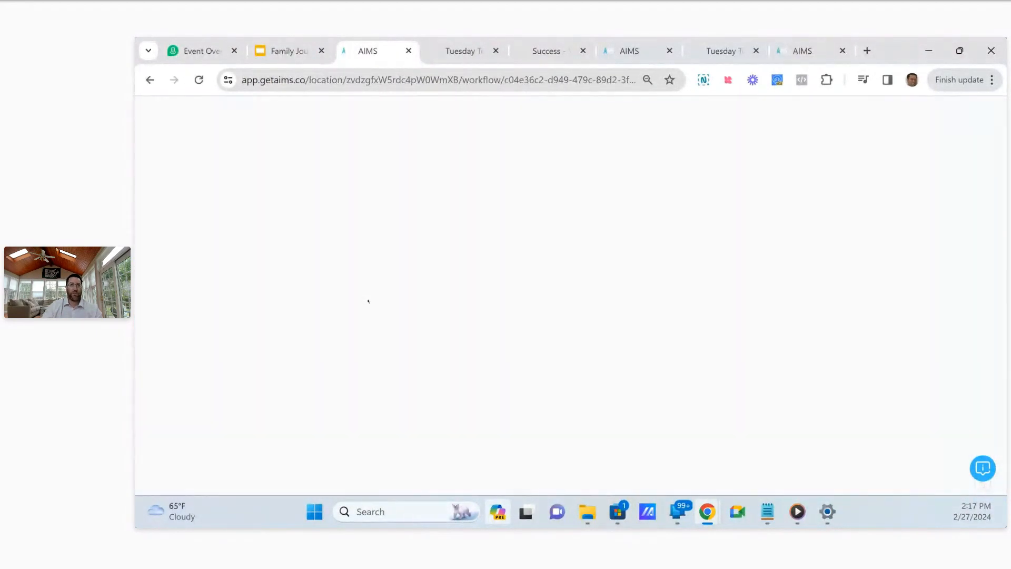
Review the workflow from the Campus Visit Sign Up Form trigger through the tag, admissions notification, opportunity pipeline, thank-you confirmation, event start time and wait.
scroll(490, 306, "up", 2)
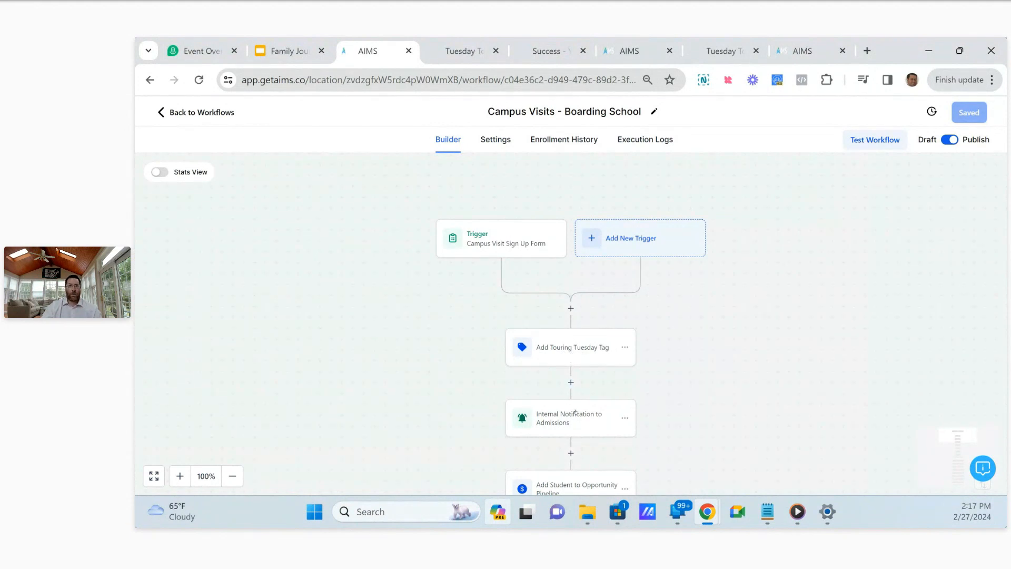
scroll(574, 416, "down", 1)
scroll(570, 382, "down", 1)
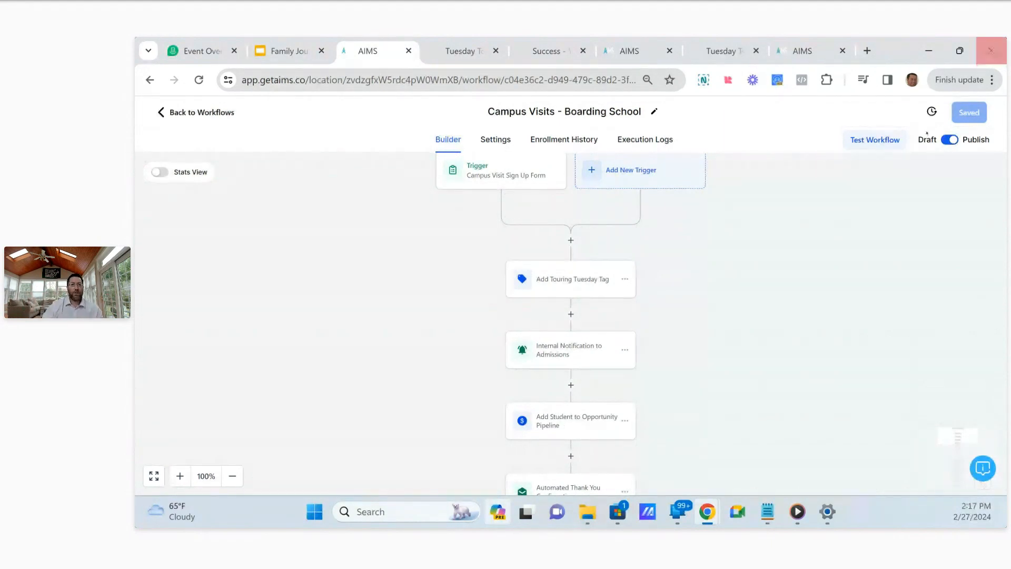
scroll(567, 425, "down", 2)
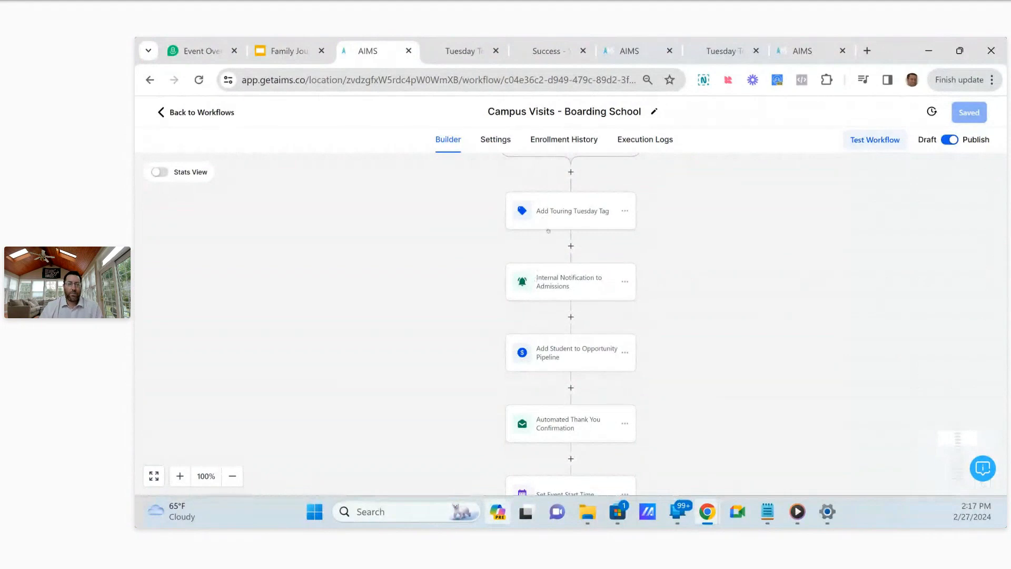
scroll(549, 234, "up", 2)
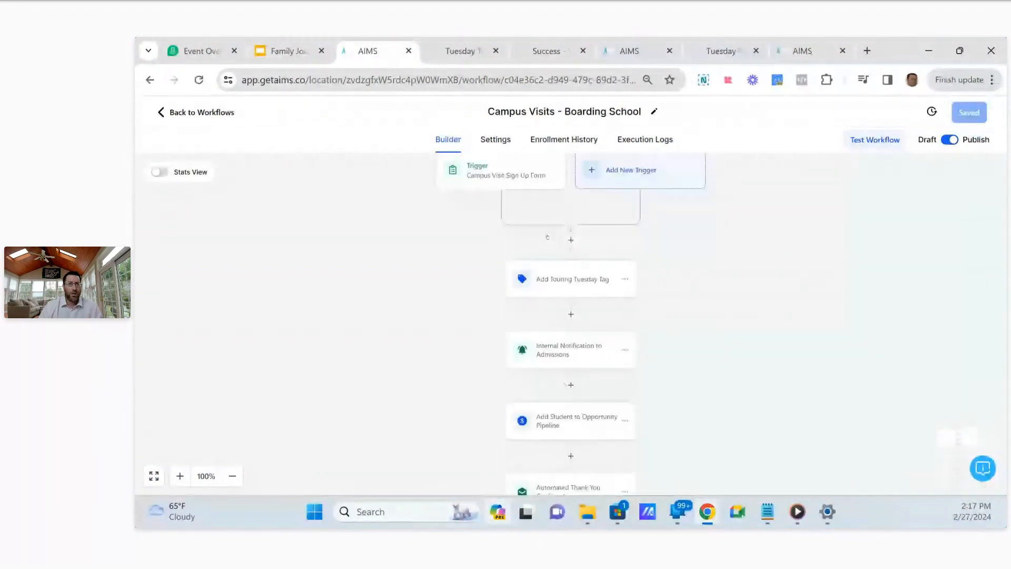
scroll(546, 234, "down", 2)
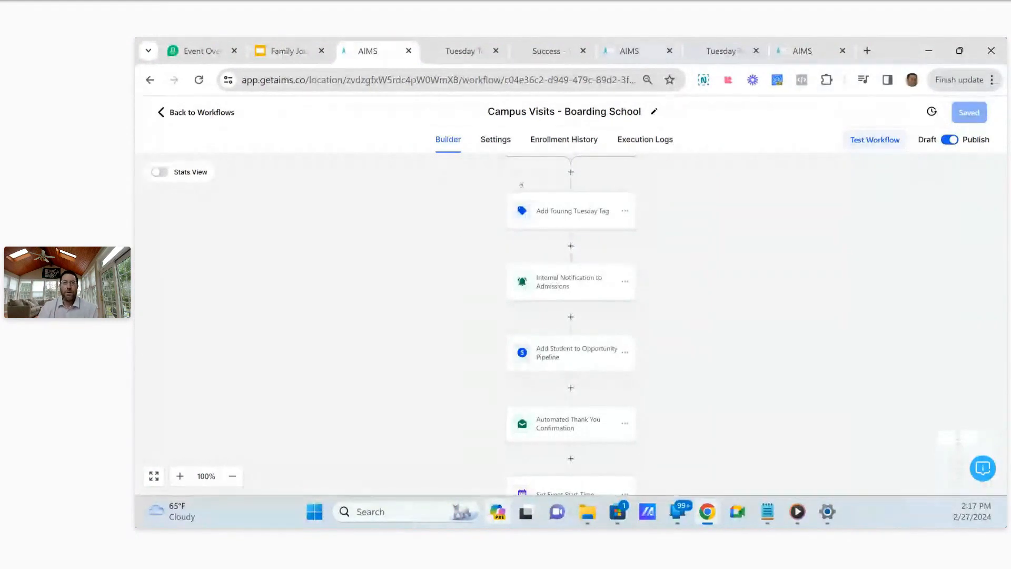
scroll(457, 245, "down", 4)
scroll(456, 245, "down", 1)
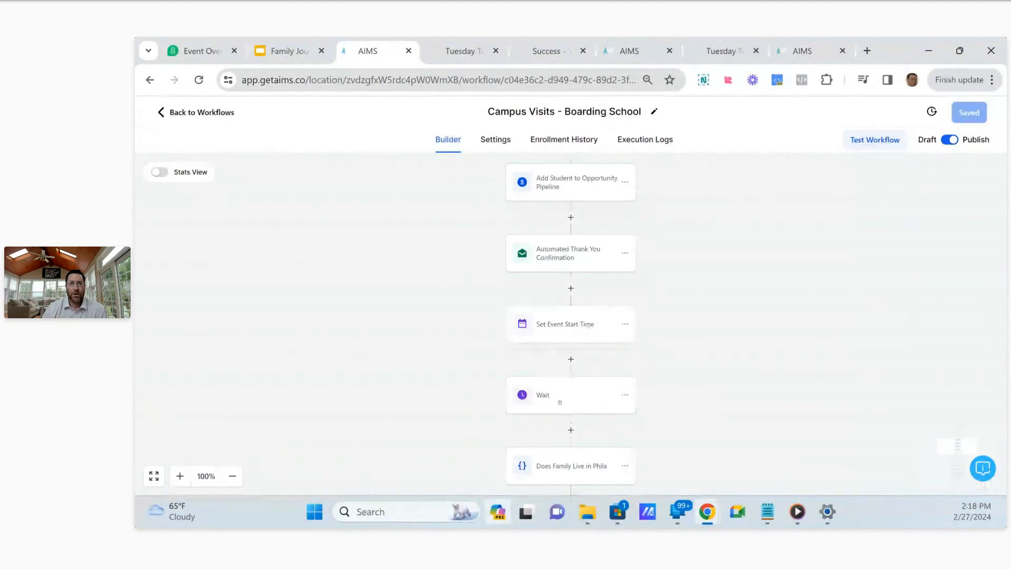
left_click_drag(553, 399, 557, 362)
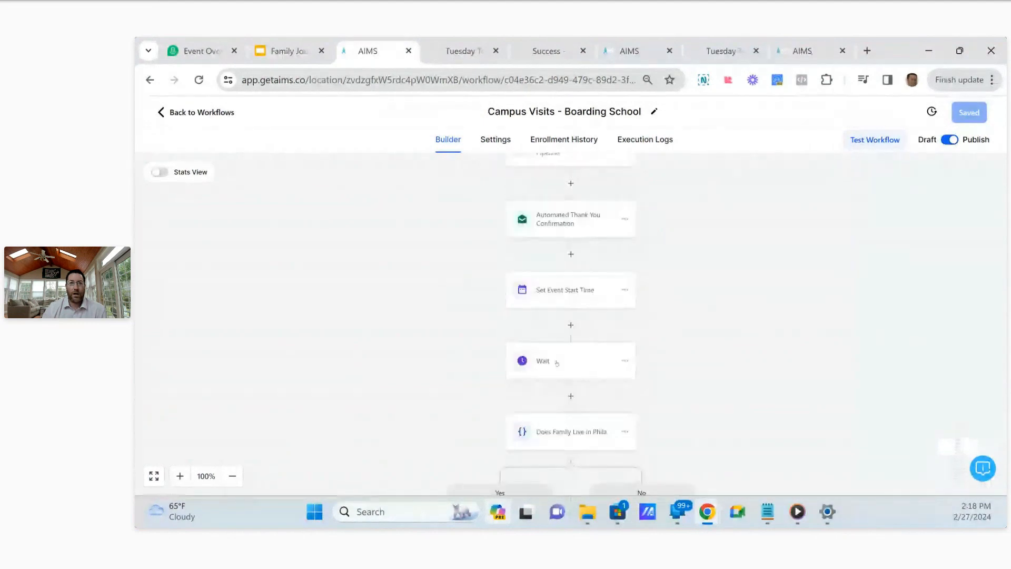
Examine the "Does Family Live in Phila" condition and its Yes and No branches, including directions emails, timed waits and friendly reminders.
scroll(567, 372, "down", 3)
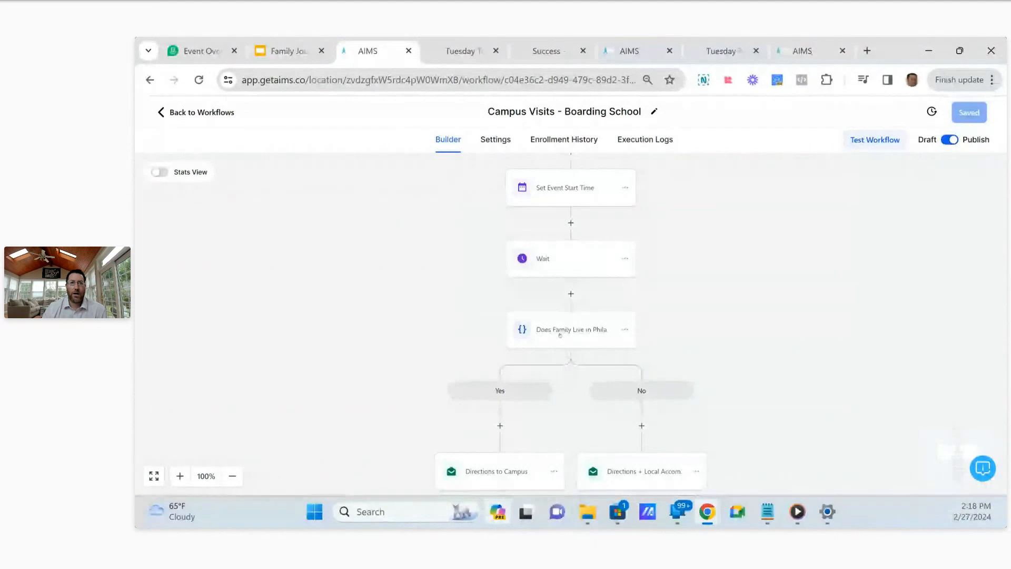
scroll(562, 346, "down", 1)
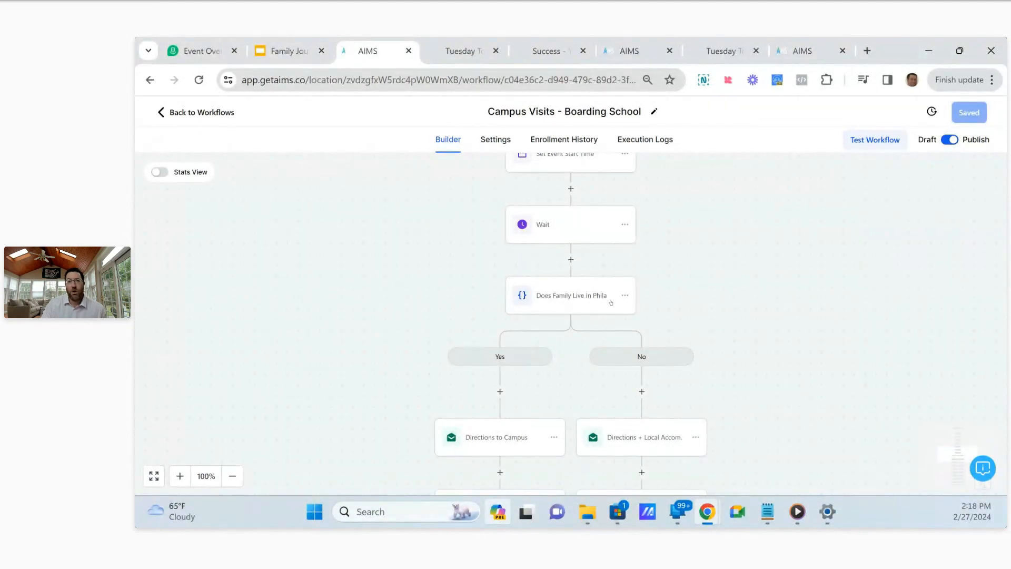
scroll(609, 308, "down", 1)
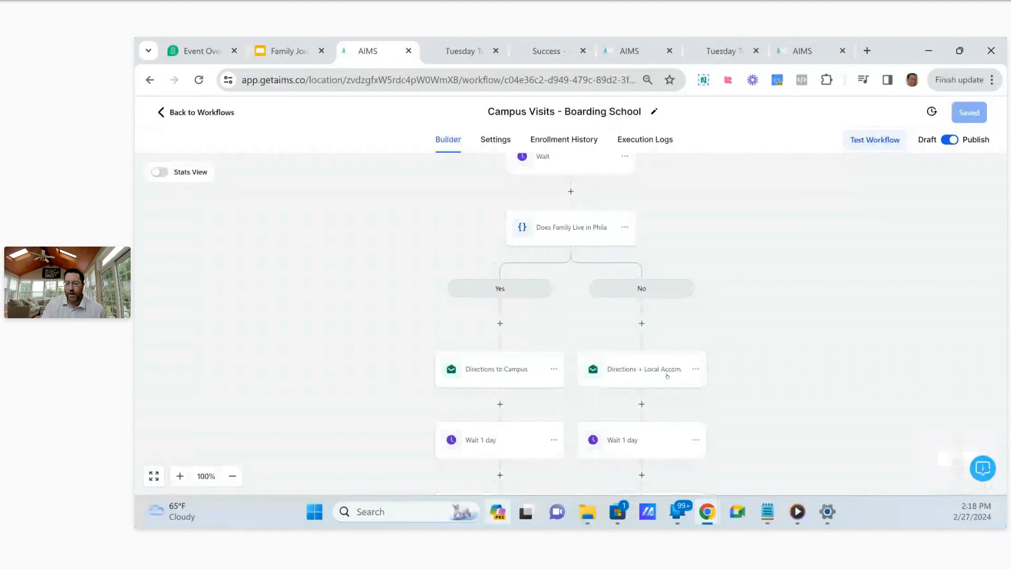
scroll(667, 375, "down", 1)
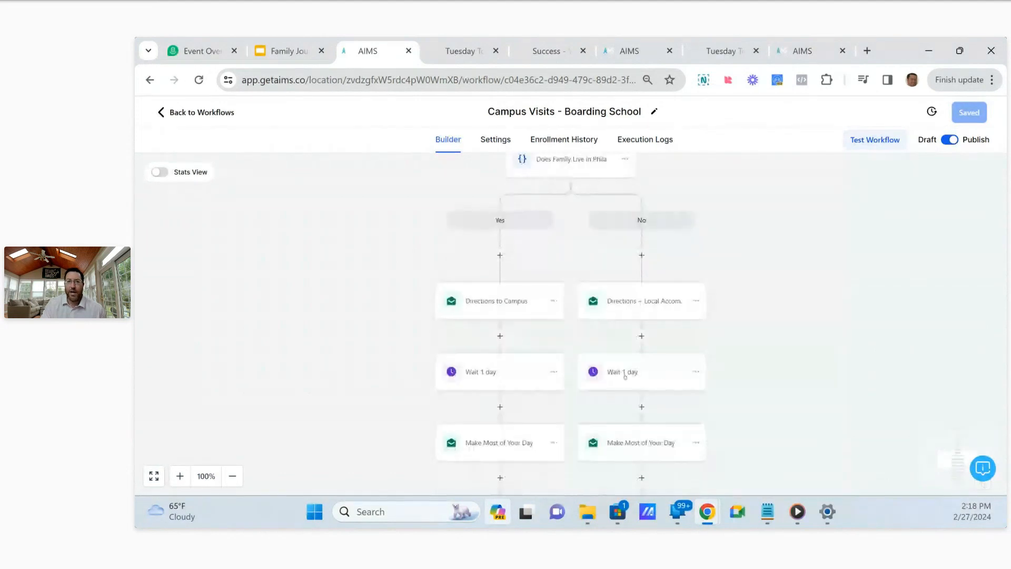
scroll(625, 376, "down", 2)
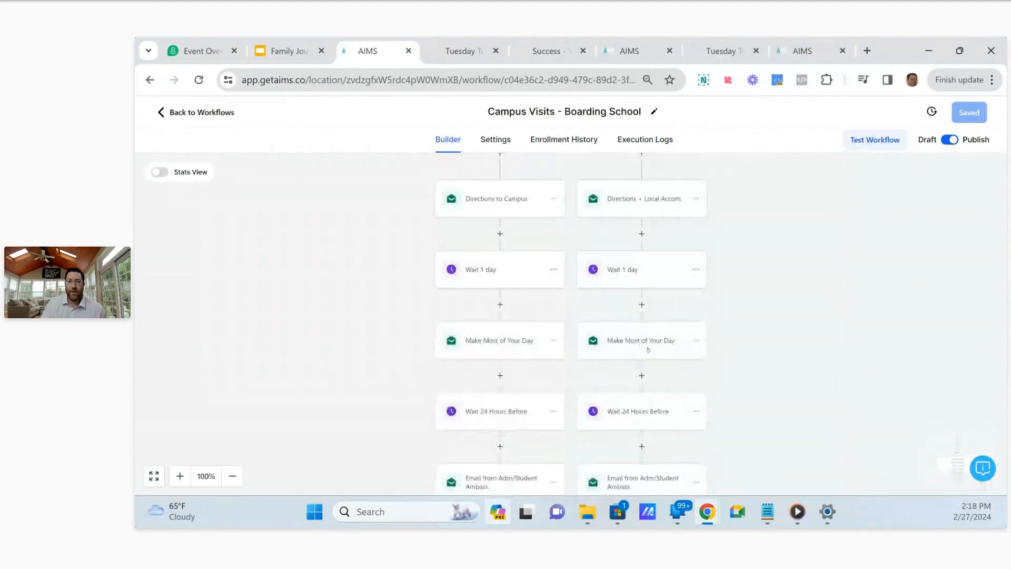
scroll(638, 364, "down", 1)
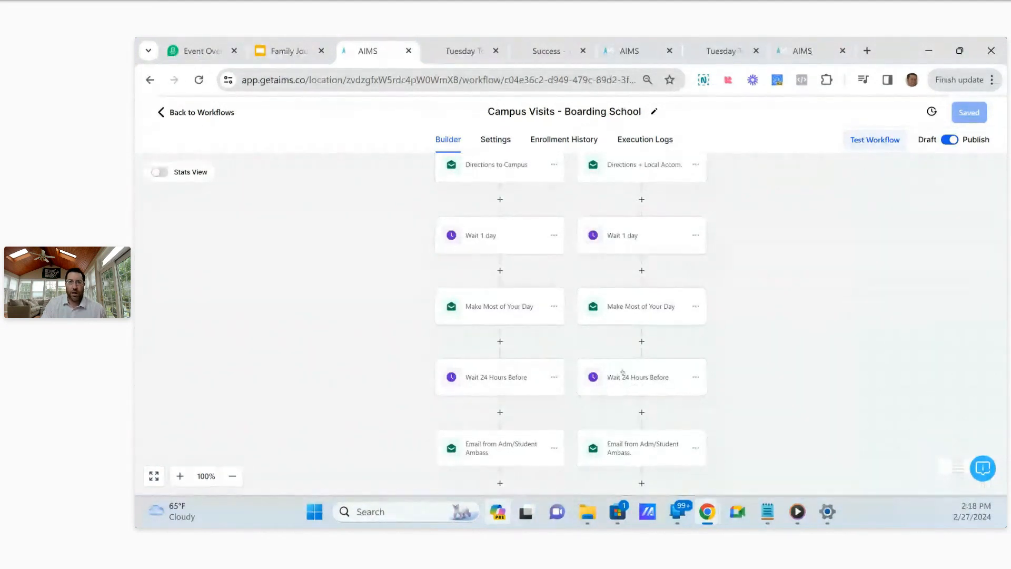
scroll(623, 371, "down", 2)
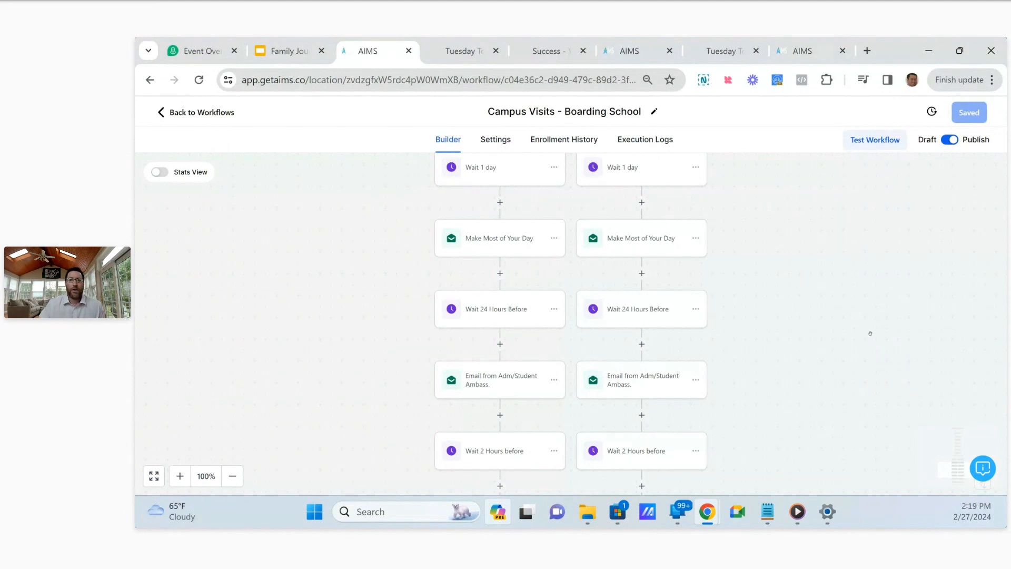
scroll(715, 471, "down", 4)
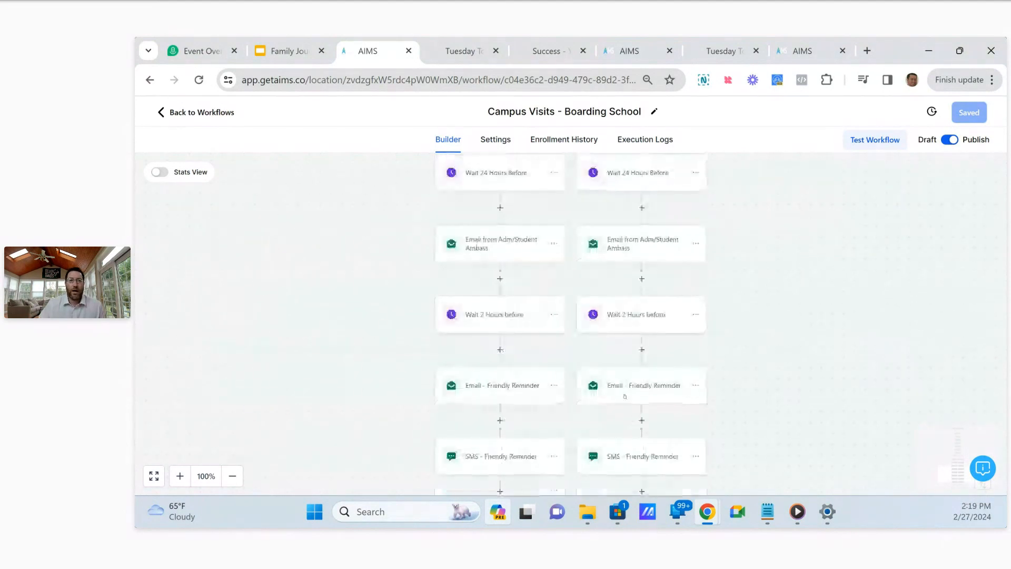
scroll(636, 400, "down", 1)
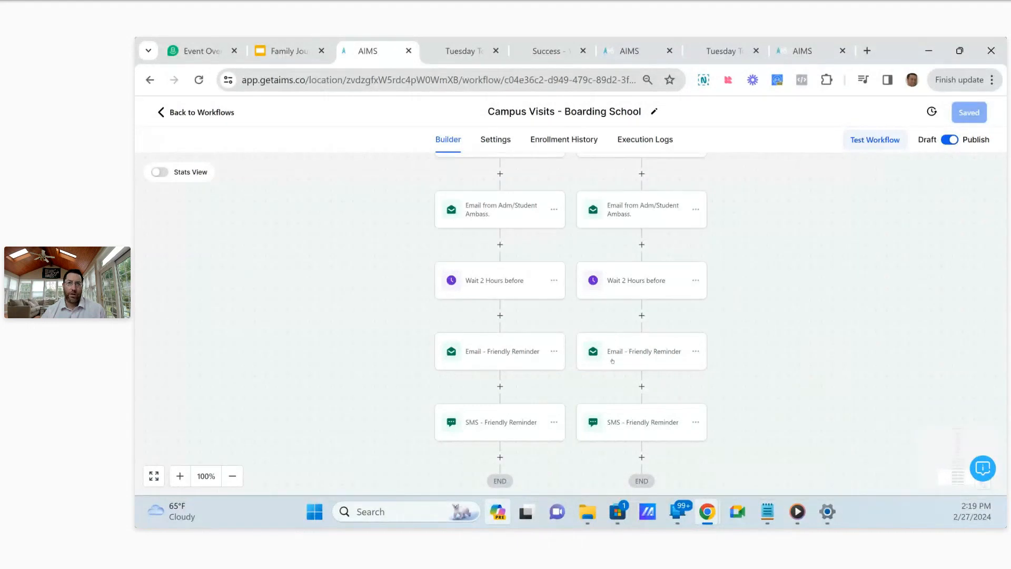
Go back up to the event start time and location condition, and review both branches again down to their ends.
scroll(612, 361, "up", 6)
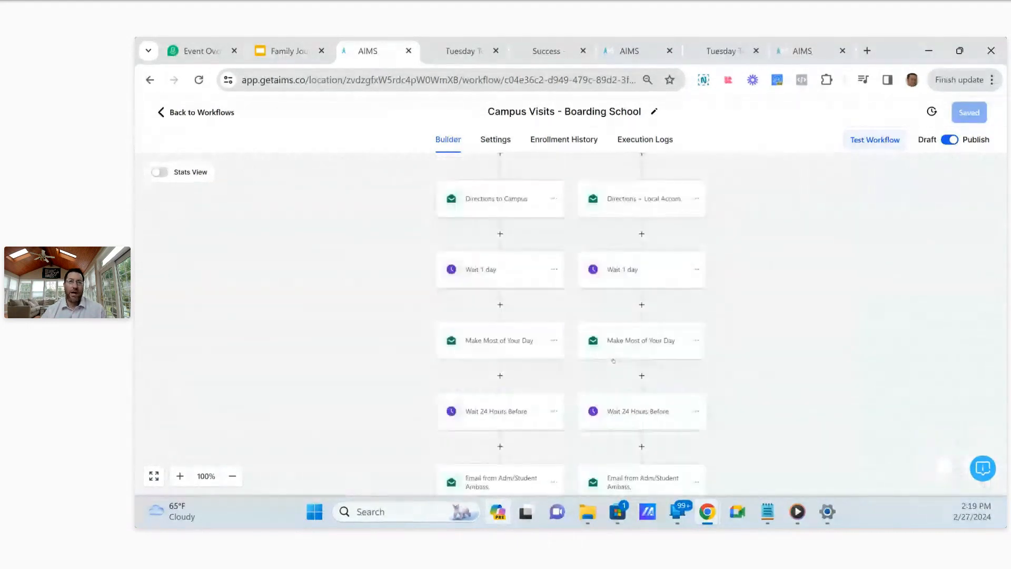
scroll(613, 361, "up", 5)
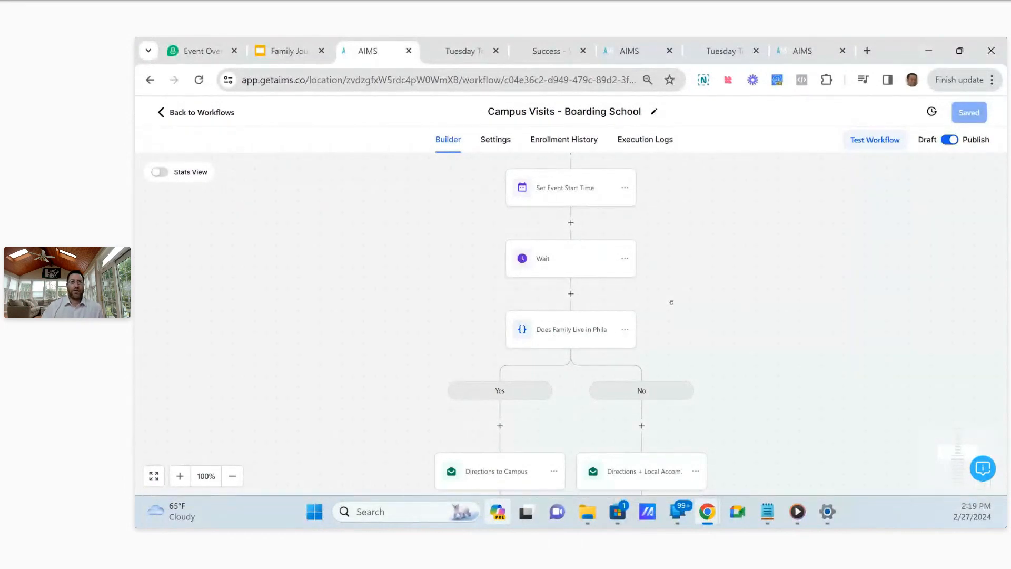
scroll(574, 251, "down", 1)
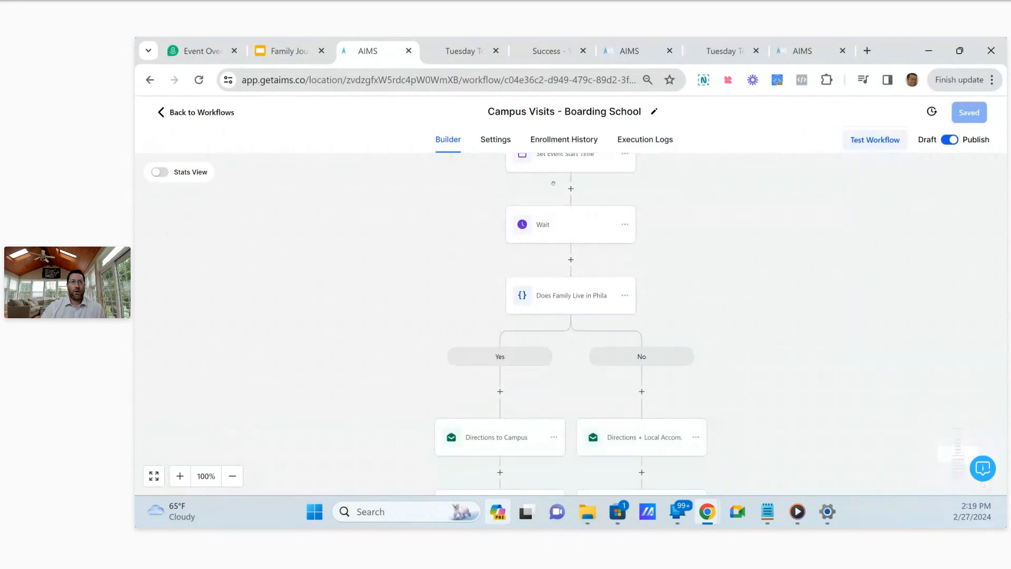
scroll(553, 183, "down", 10)
scroll(559, 310, "down", 6)
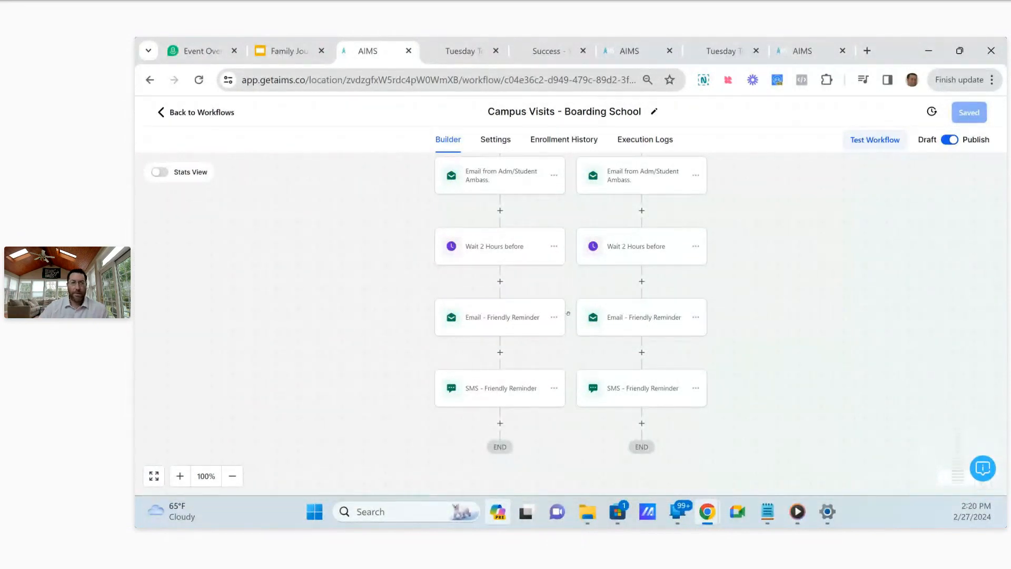
Return to the workflow list and open the published "Recipe: No-Show Nurture" workflow.
left_click(163, 113)
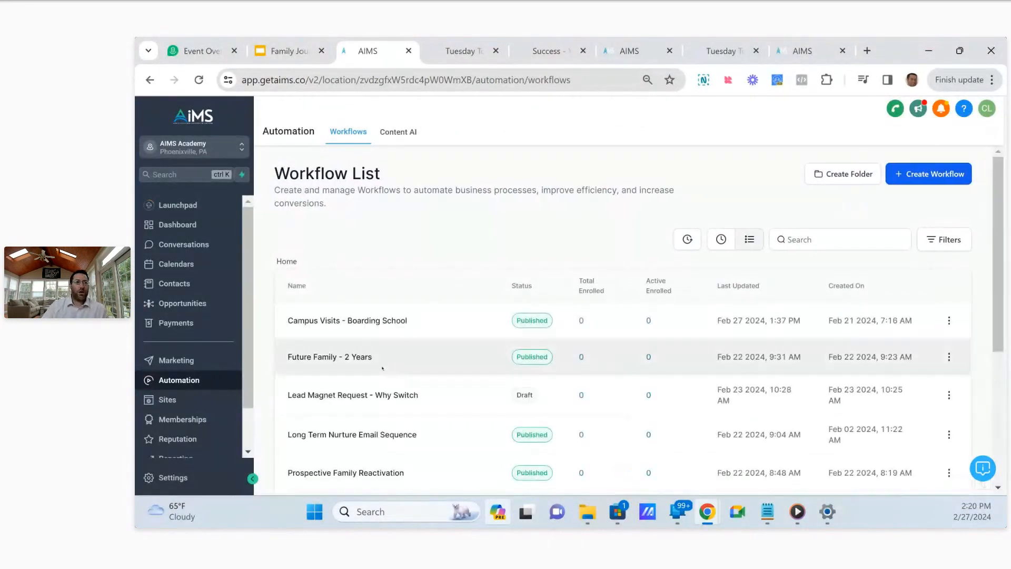
scroll(356, 386, "down", 4)
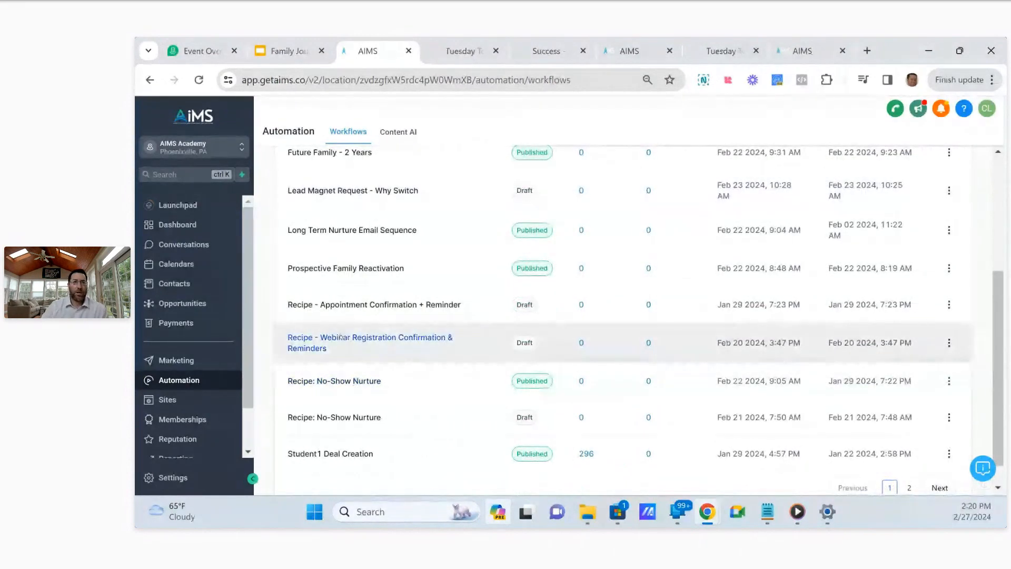
left_click(350, 382)
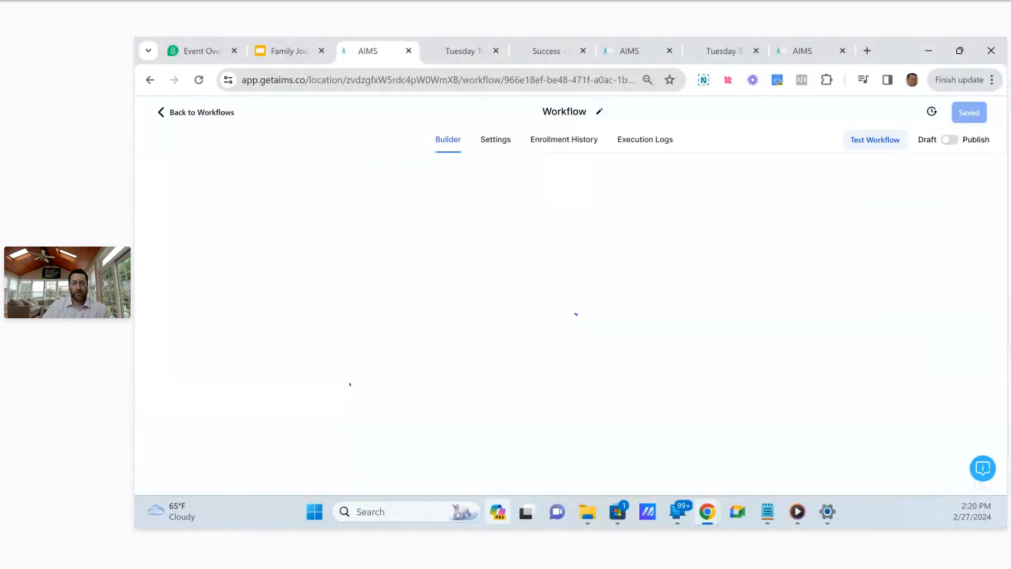
Review the No-Show Nurture workflow from its appointment status trigger through the reschedule email, SMS messages and one-day wait to the end.
scroll(486, 320, "up", 2)
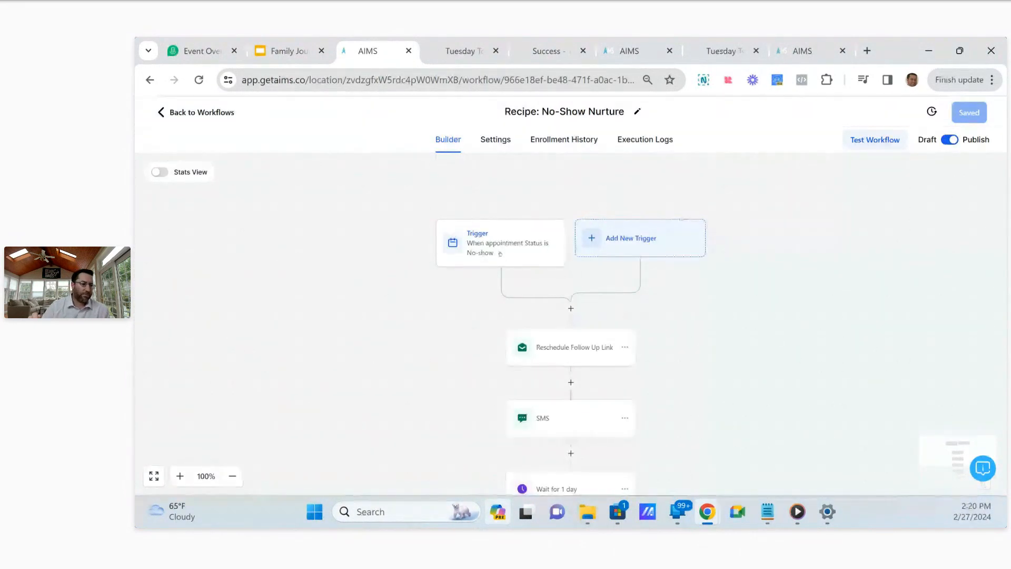
scroll(549, 279, "down", 1)
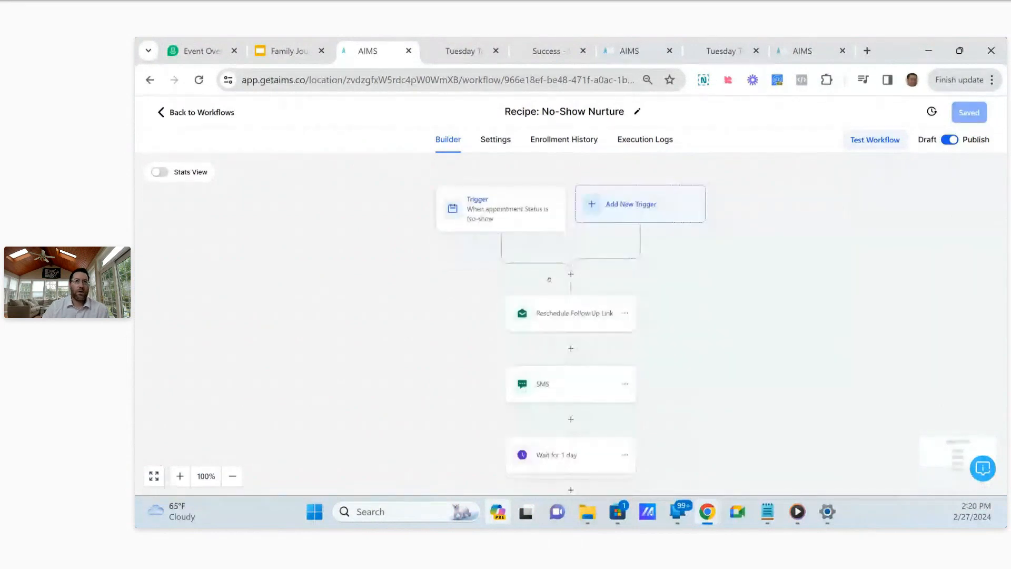
scroll(549, 280, "down", 1)
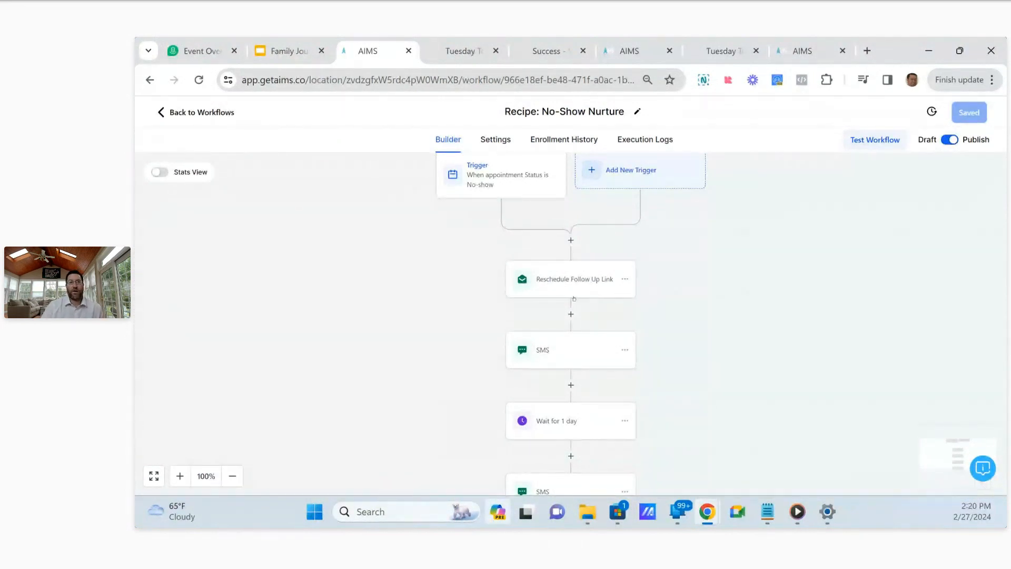
scroll(545, 360, "down", 3)
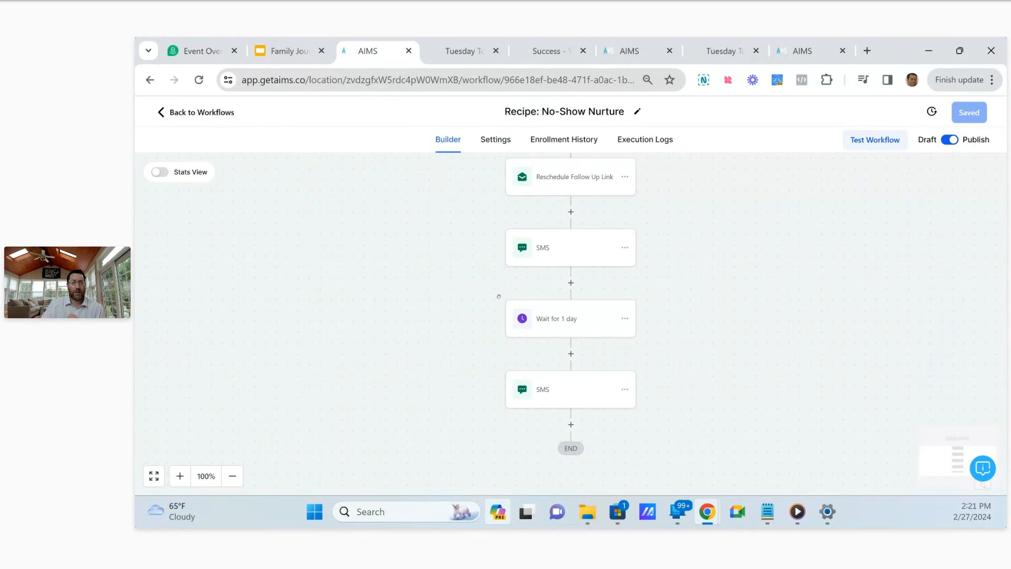
scroll(414, 298, "up", 2)
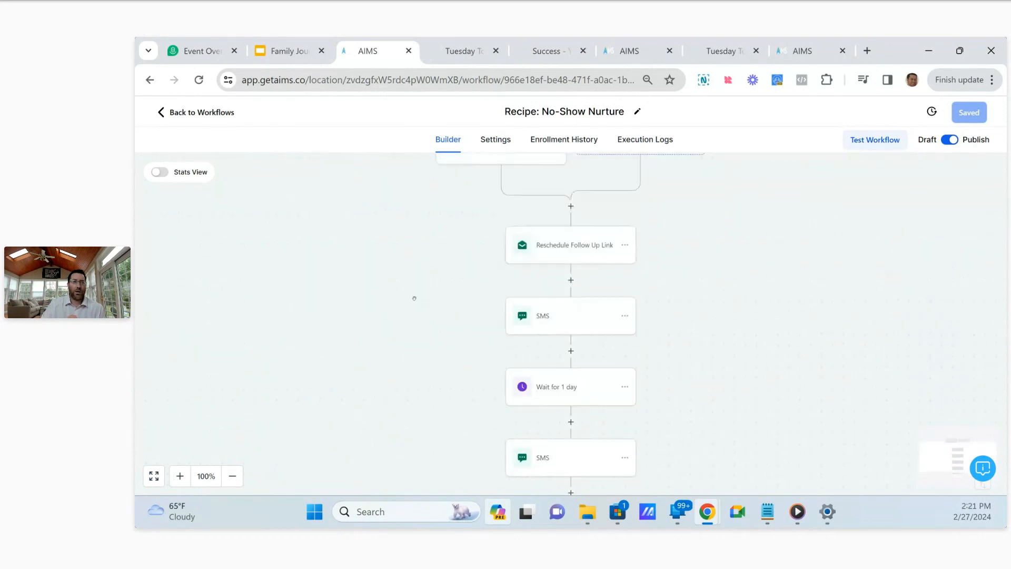
Return to the workflow list and dismiss the phone configuration alert.
left_click(167, 114)
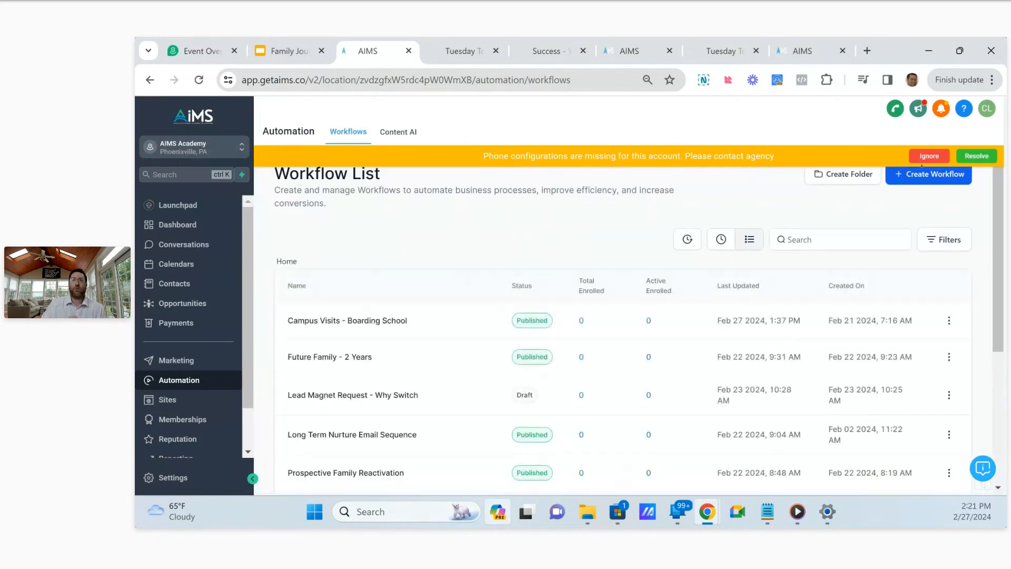
left_click(930, 156)
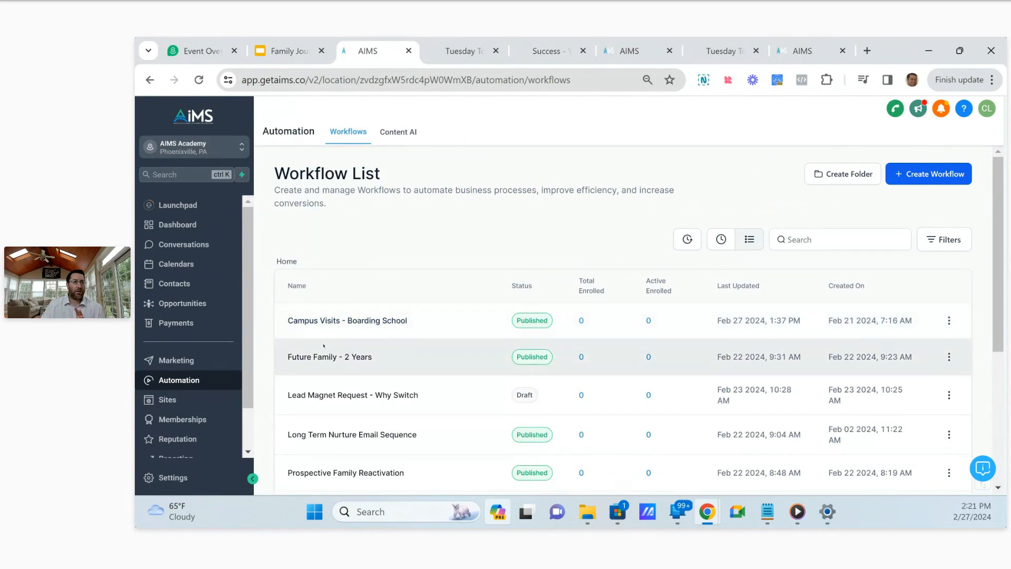
scroll(267, 375, "down", 1)
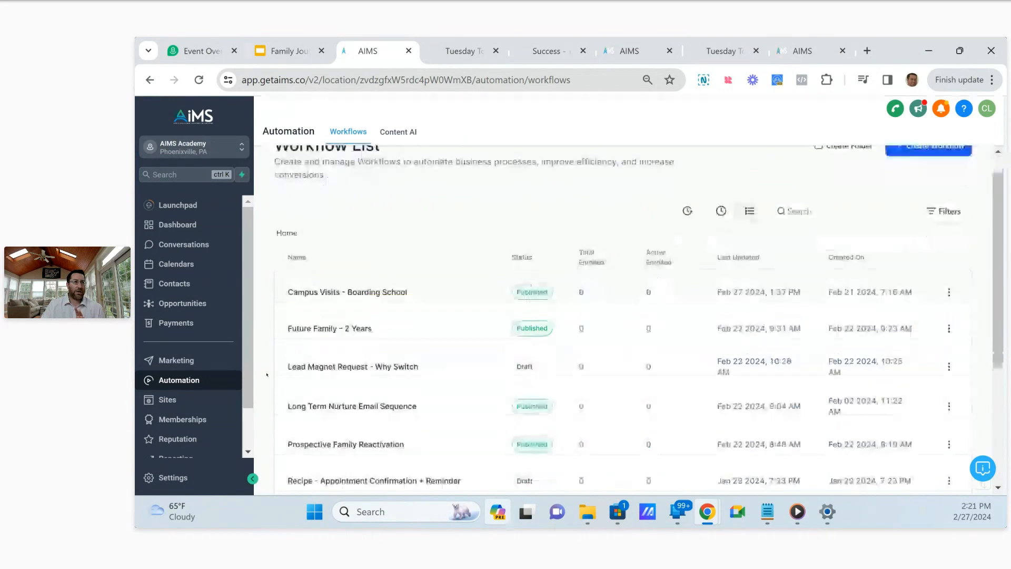
scroll(267, 374, "down", 1)
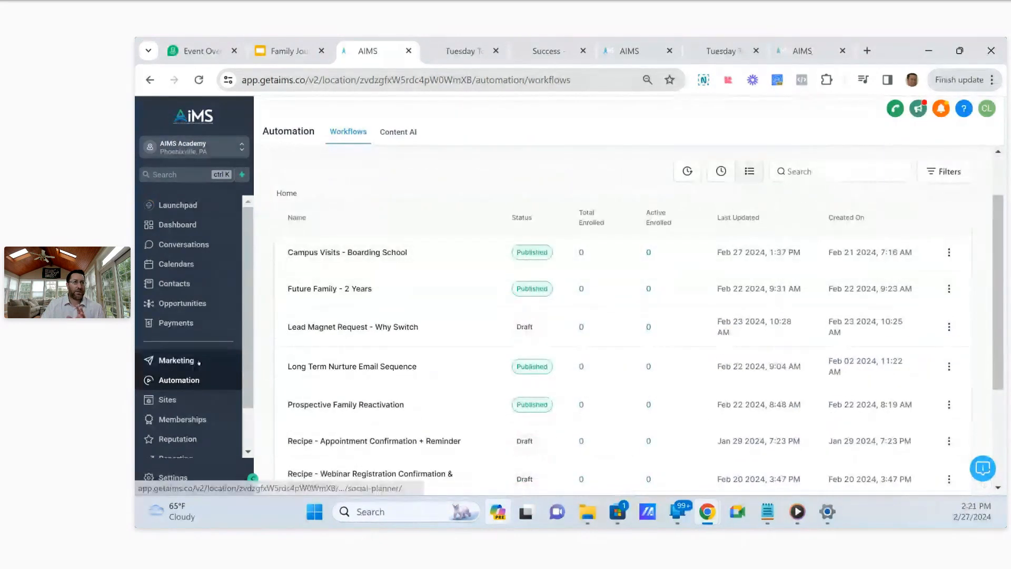
Create a new marketing email campaign from the Blank template using the Design Editor.
left_click(192, 361)
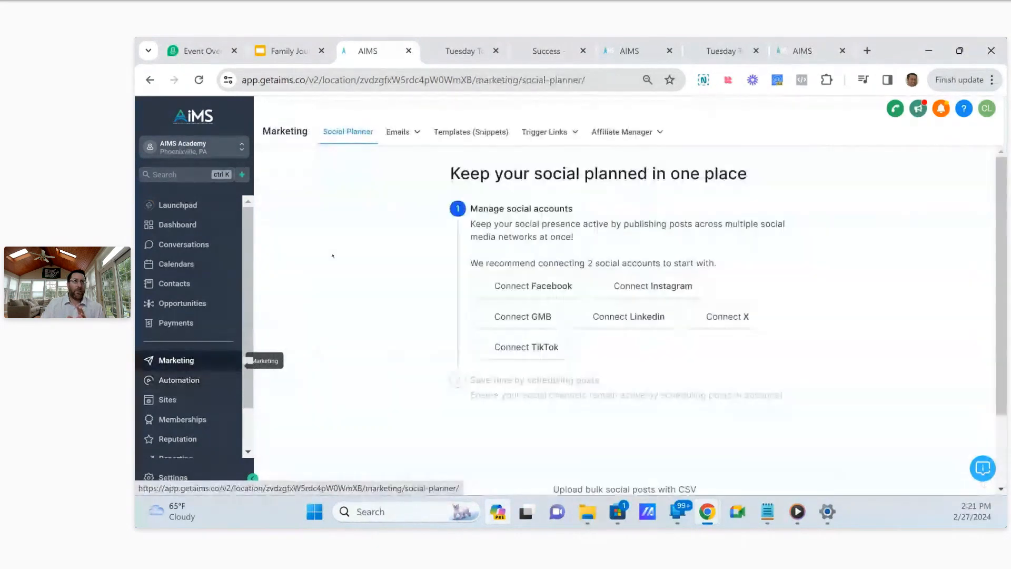
mouse_move(408, 132)
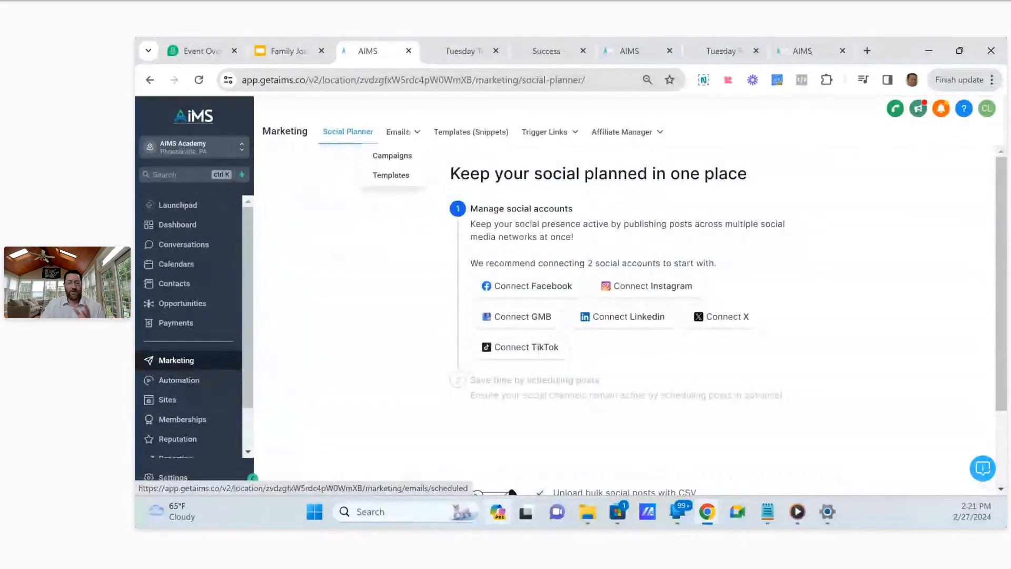
left_click(401, 158)
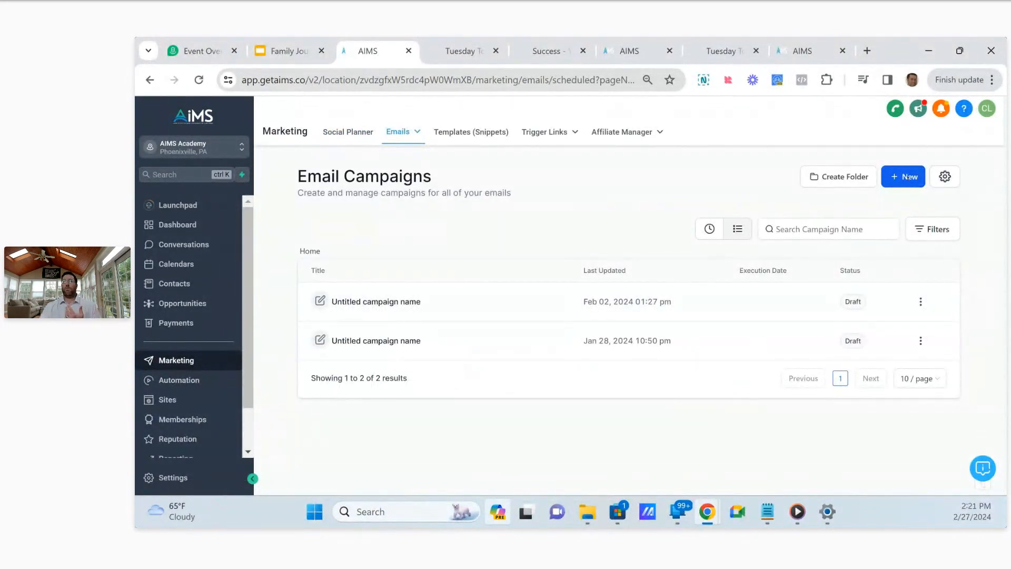
left_click(921, 185)
left_click(350, 267)
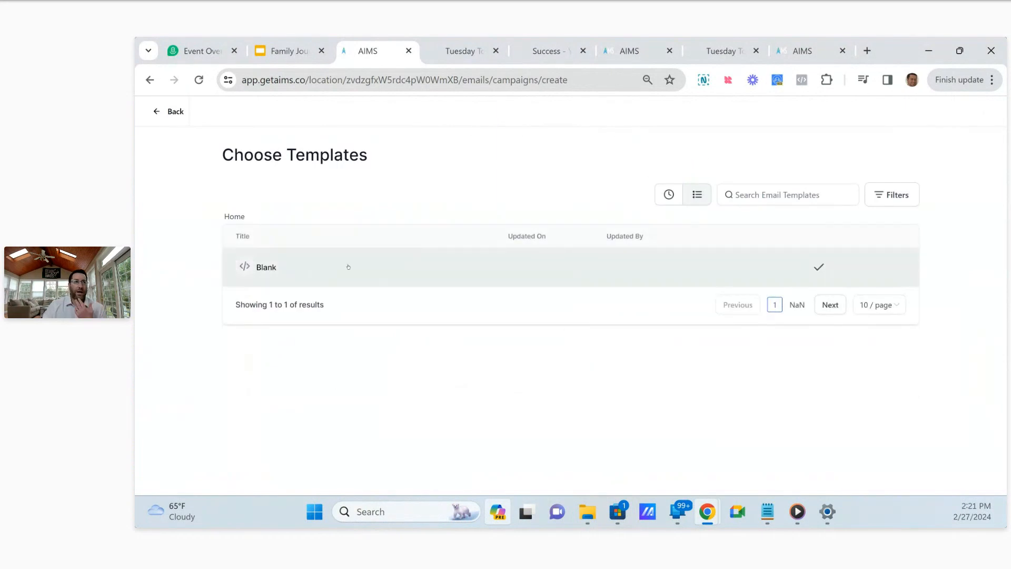
left_click(275, 268)
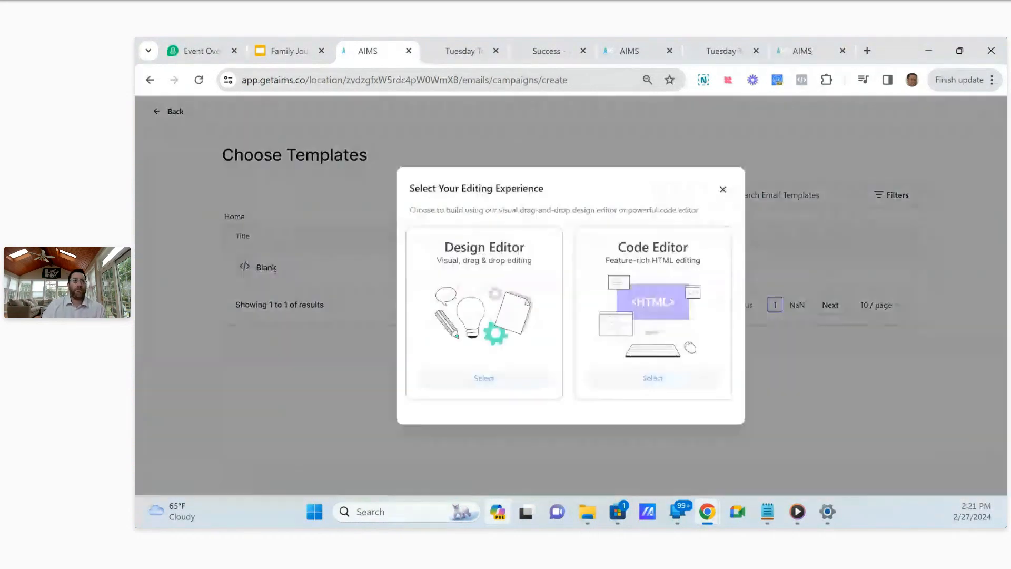
left_click(490, 378)
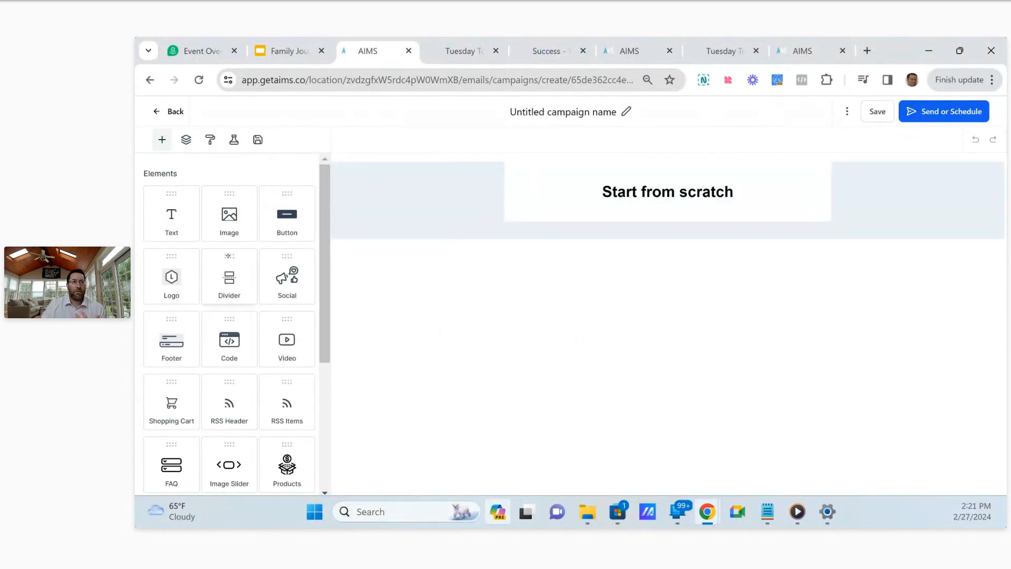
Add a text element below the "Start from scratch" heading and an image element above it.
left_click_drag(172, 216, 668, 226)
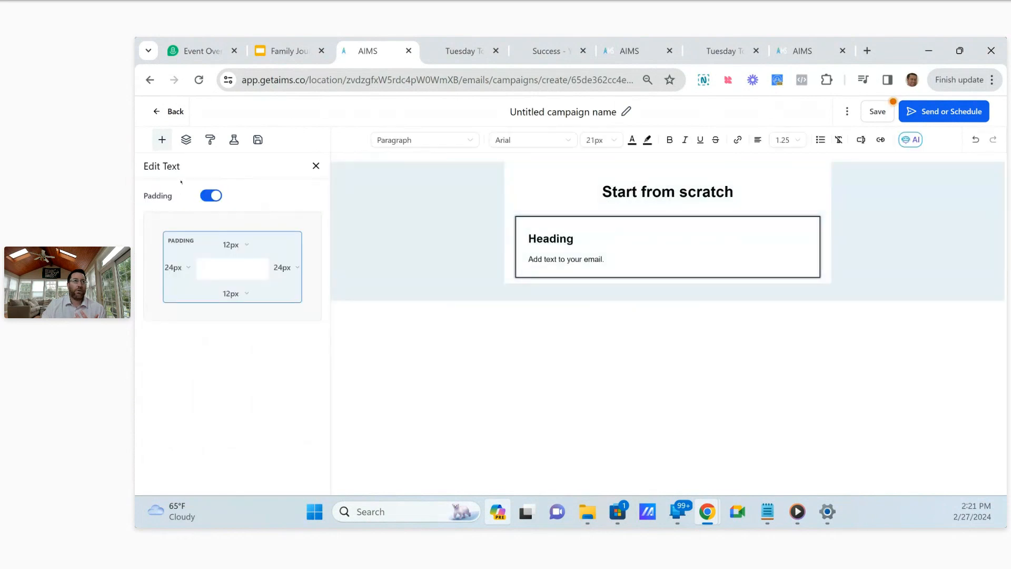
left_click(317, 166)
left_click_drag(229, 213, 669, 202)
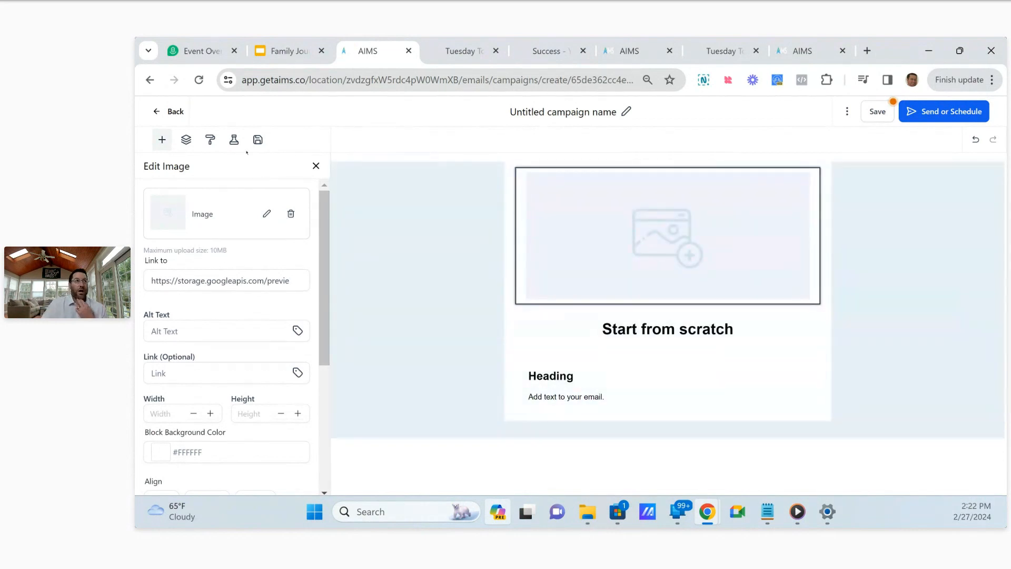
Leave the email campaign editor and switch to the browser tab holding the Facebook ad builder in Ad Campaigns.
left_click(157, 112)
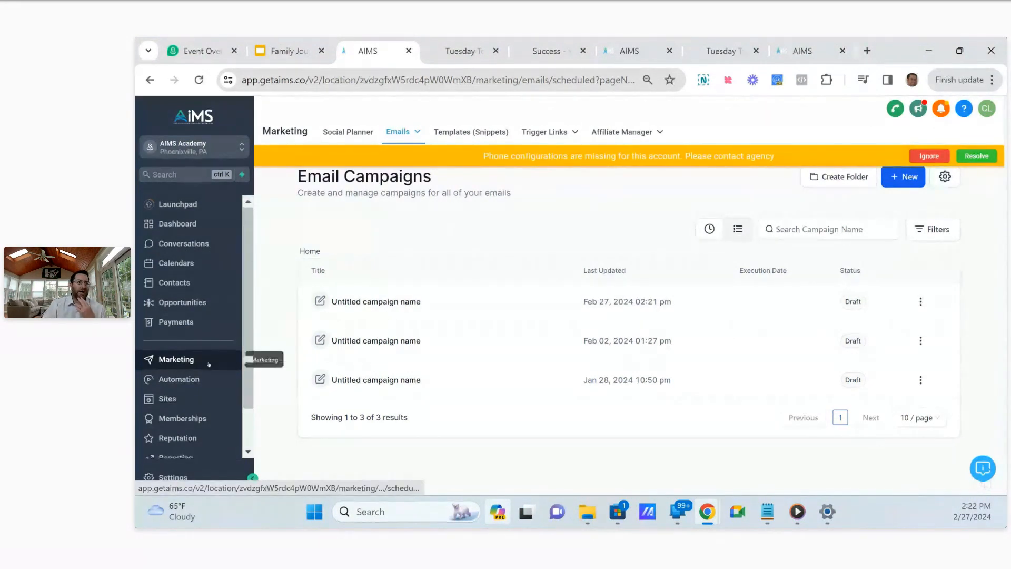
scroll(209, 365, "down", 1)
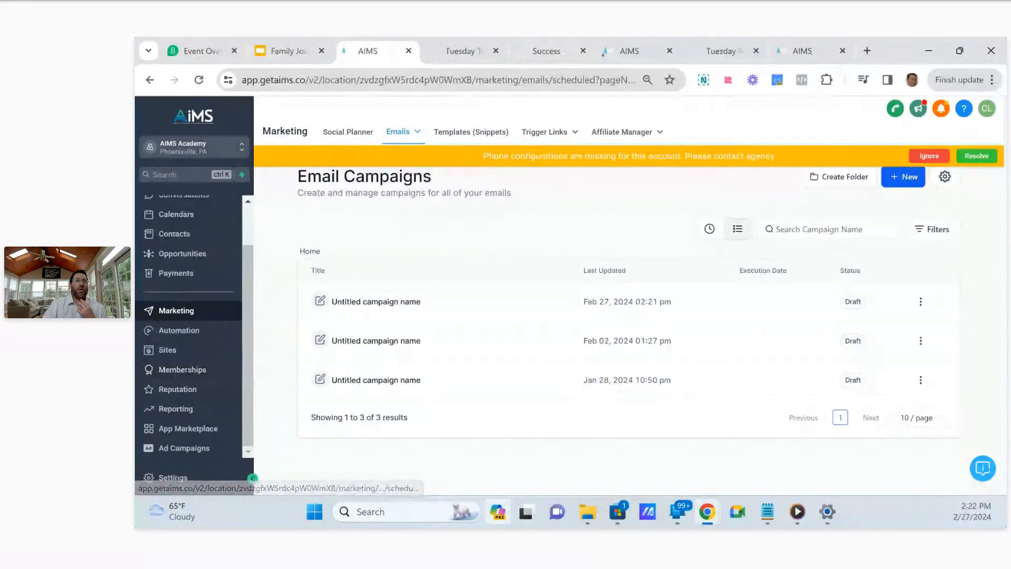
left_click(622, 50)
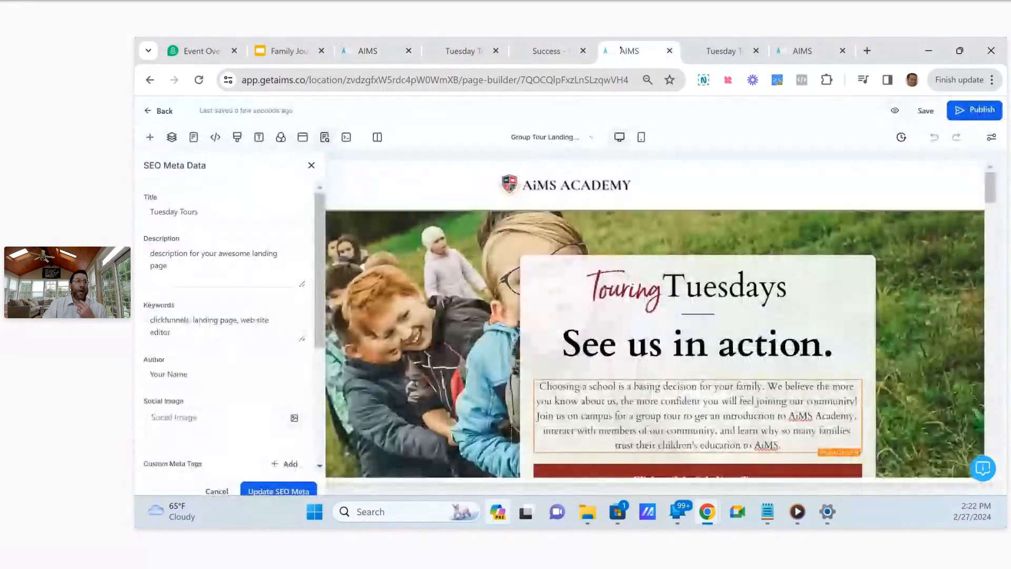
left_click(722, 50)
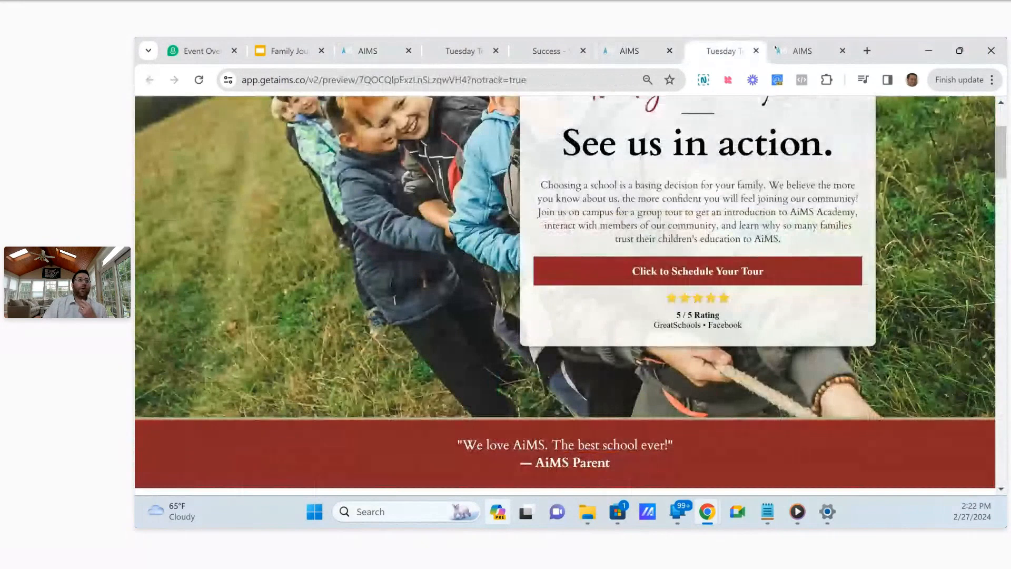
left_click(781, 49)
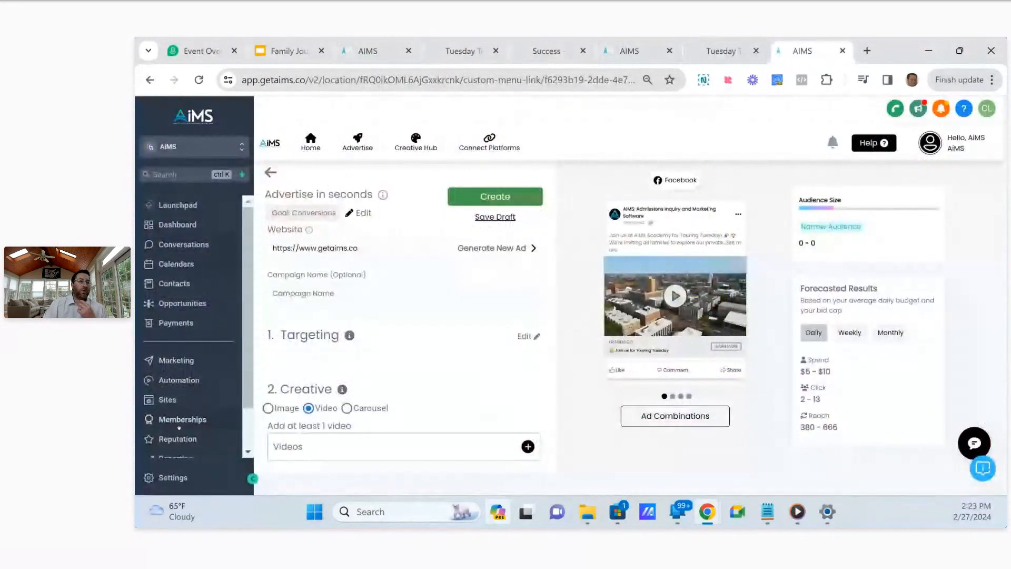
scroll(180, 422, "down", 1)
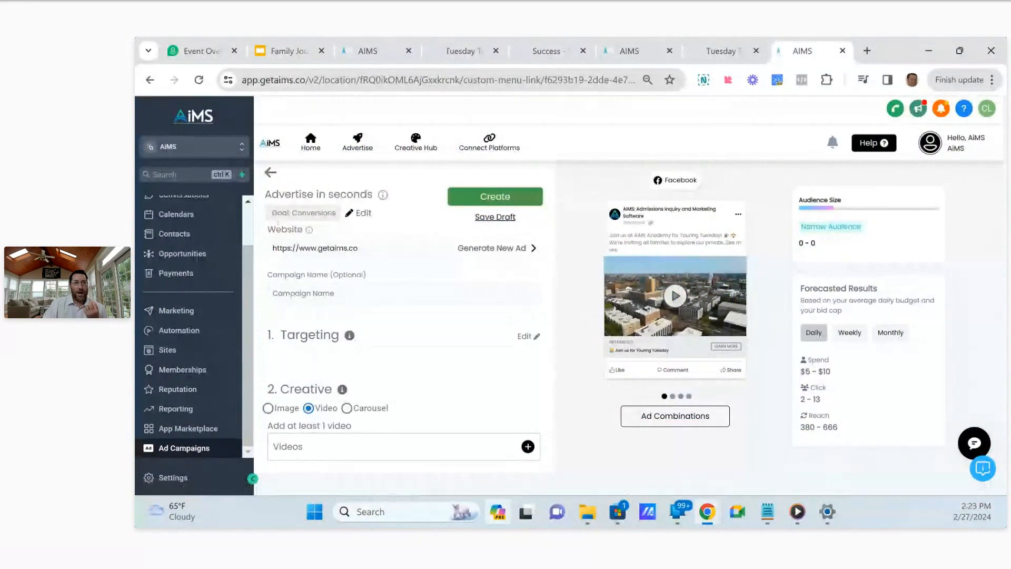
Go back to the advertising dashboard and start a new Facebook ad.
left_click(270, 173)
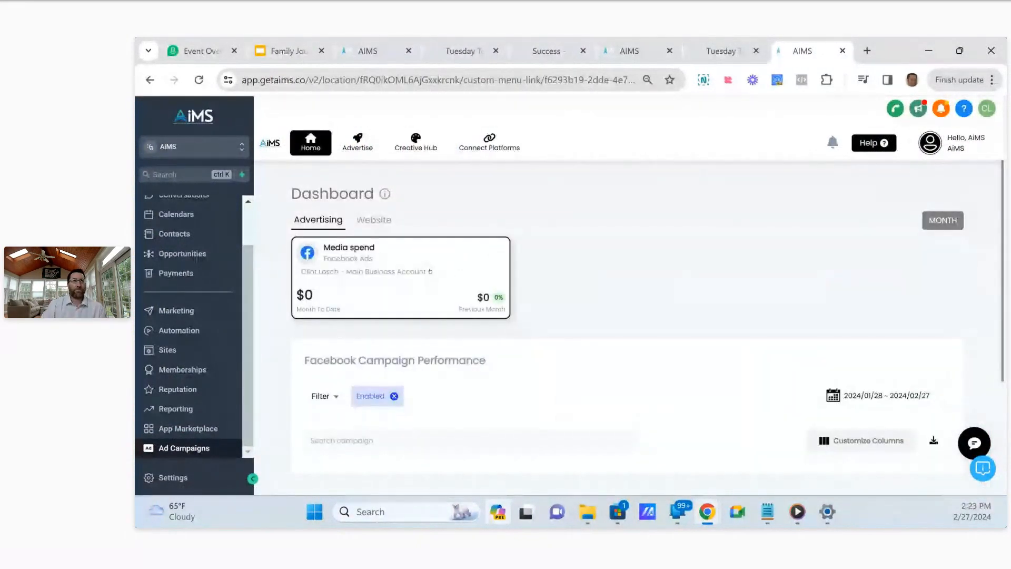
left_click(363, 147)
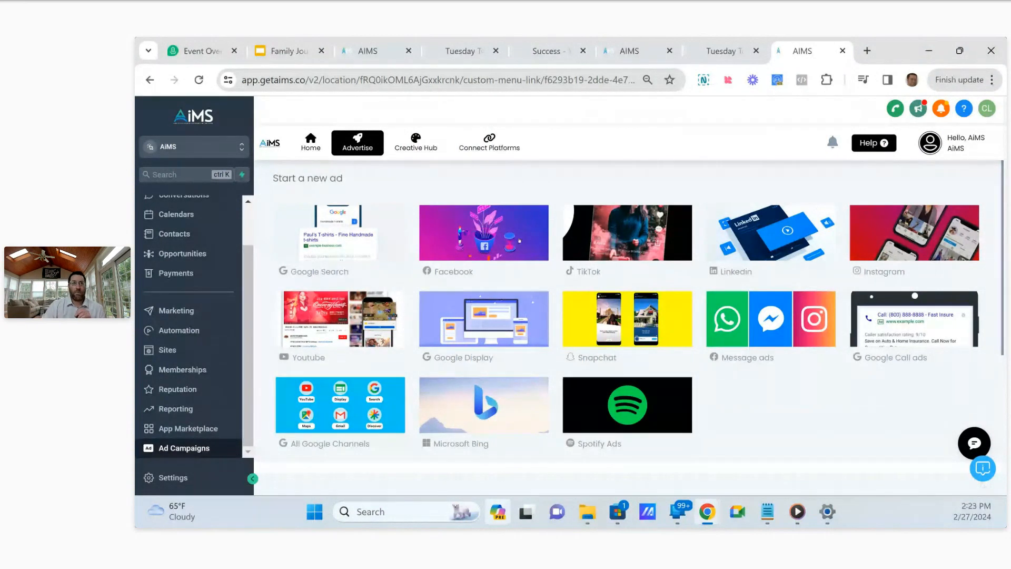
left_click(502, 234)
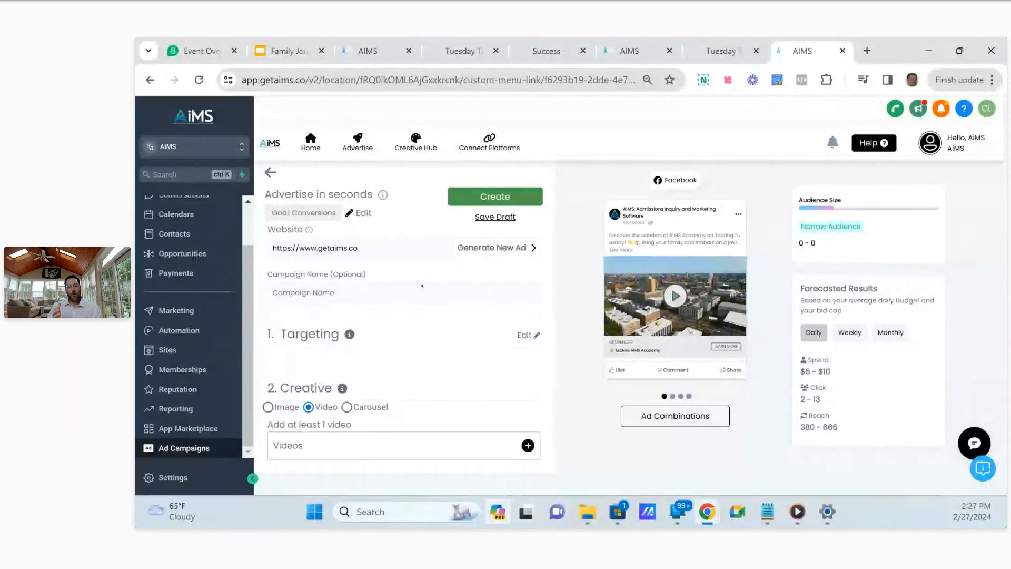
Set the ad objective to Conversions with Lead as the conversion goal, and save it.
left_click(473, 249)
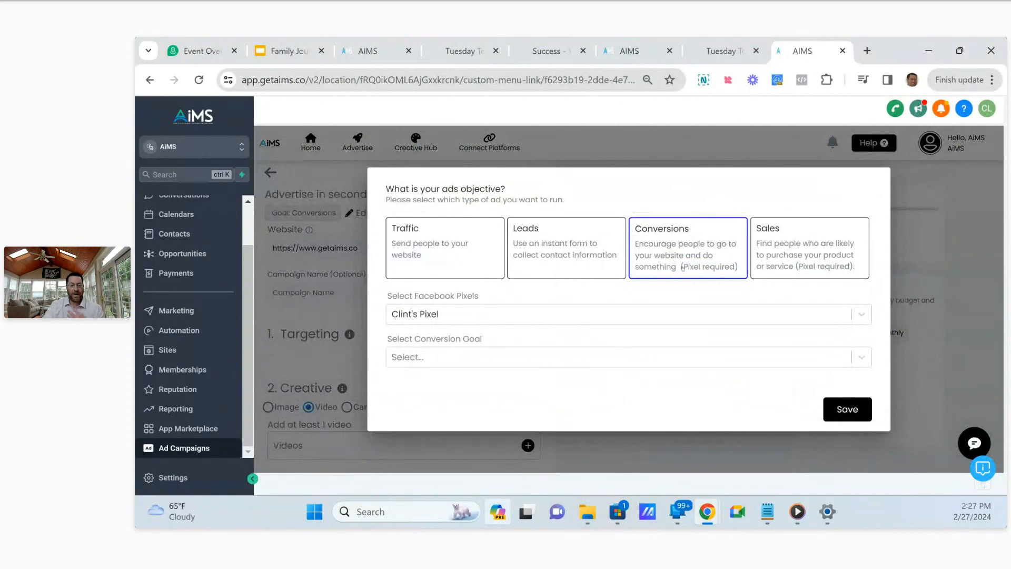
left_click(440, 250)
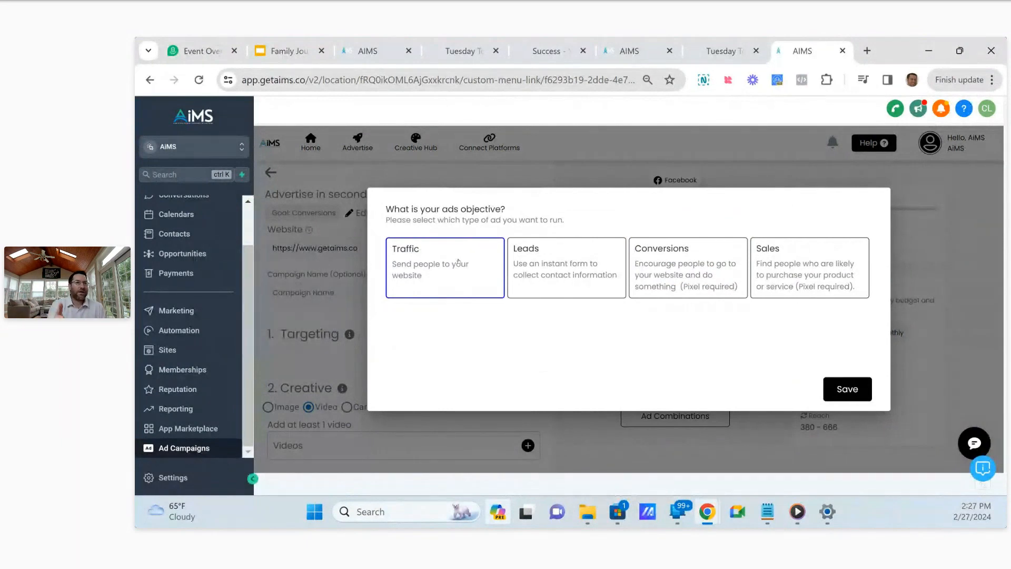
left_click(661, 257)
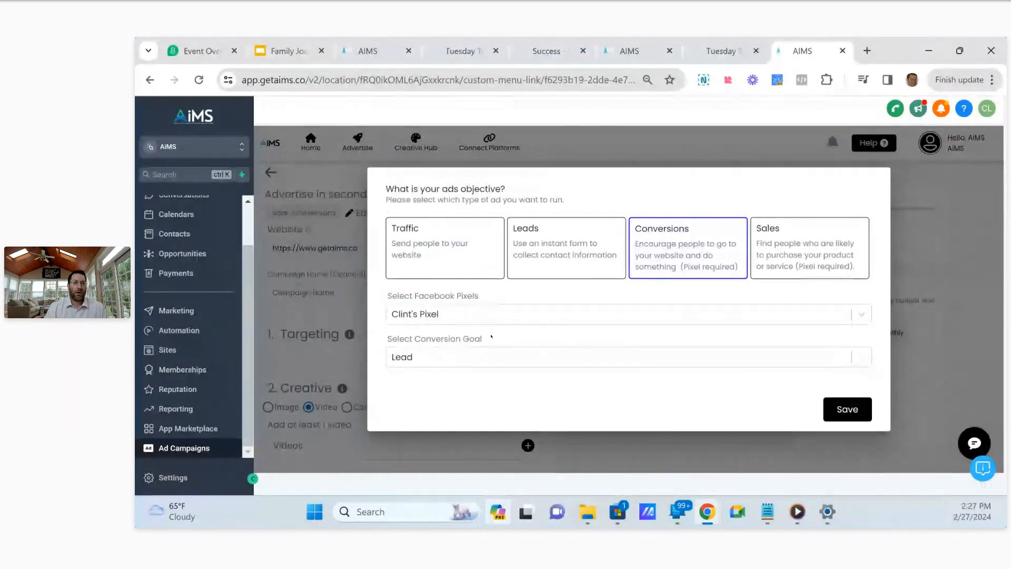
left_click(856, 410)
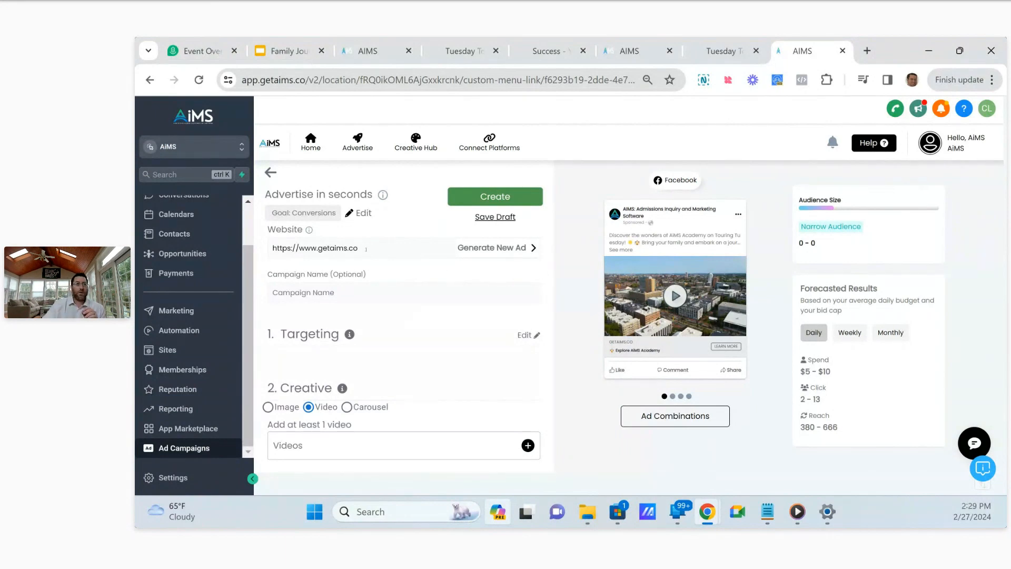
Look over the ad's website address, creative options and primary texts, and open the Generate New Ad settings.
left_click_drag(358, 248, 271, 247)
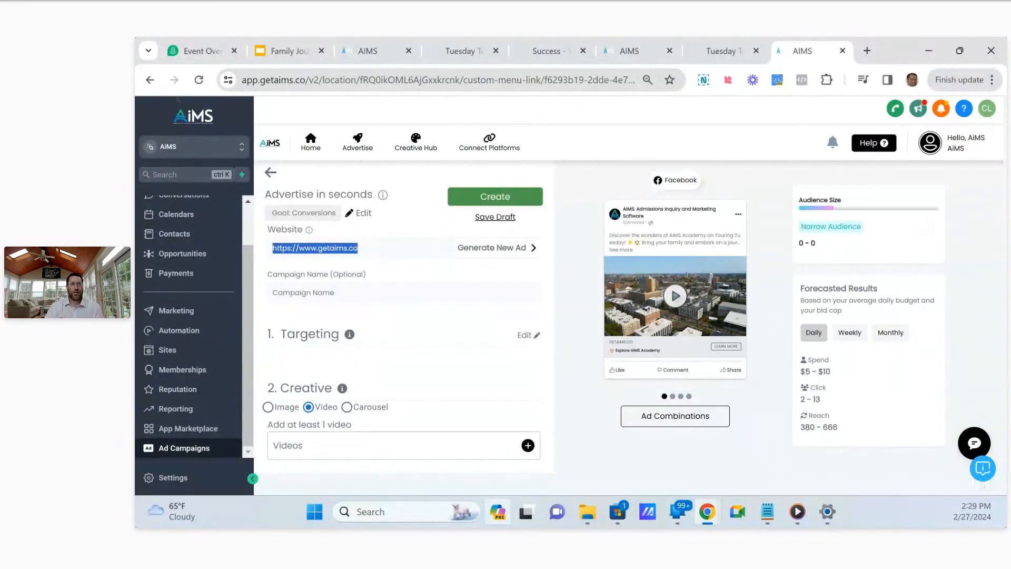
left_click(352, 289)
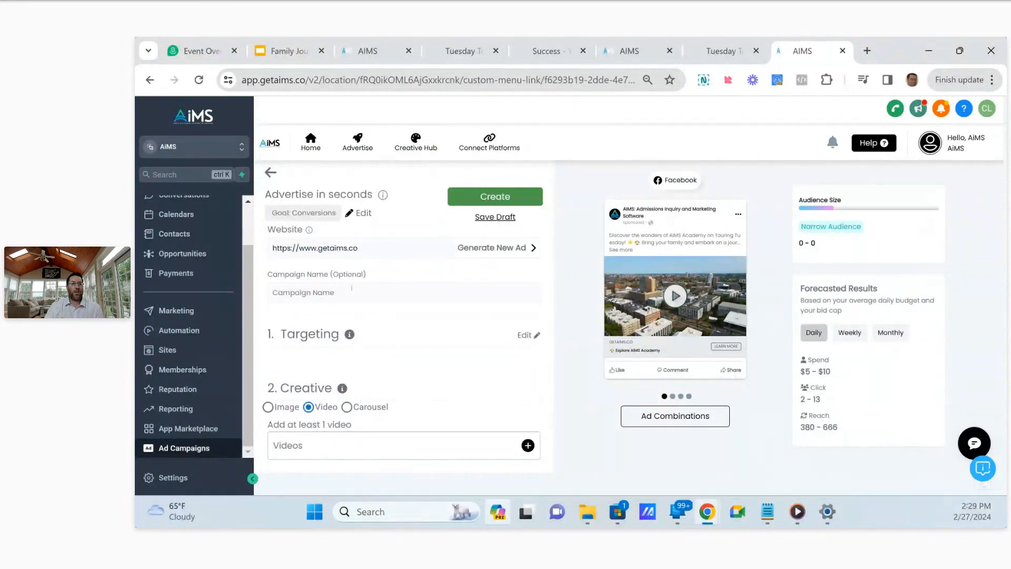
scroll(353, 282, "down", 10)
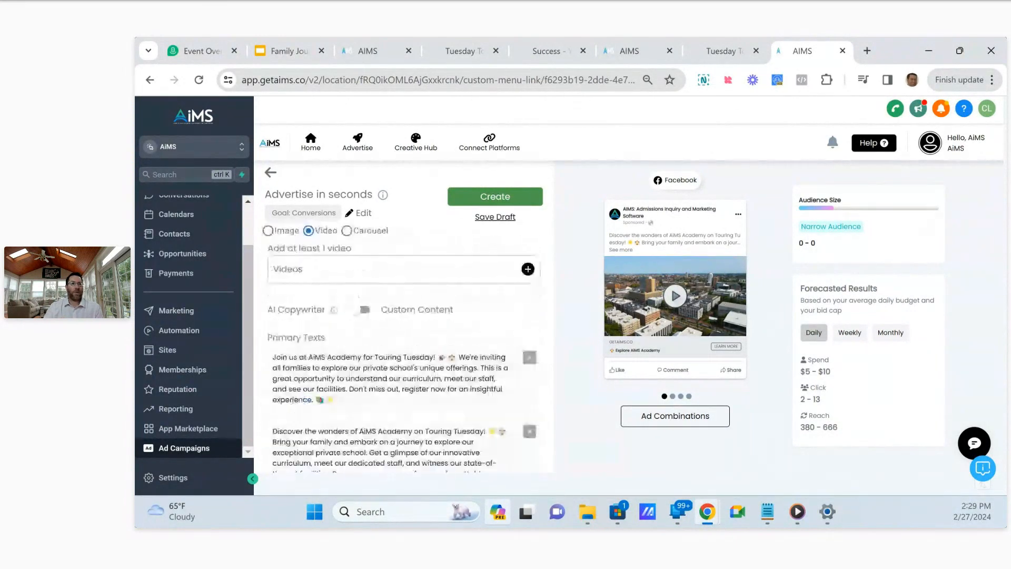
scroll(379, 327, "down", 3)
scroll(379, 327, "up", 15)
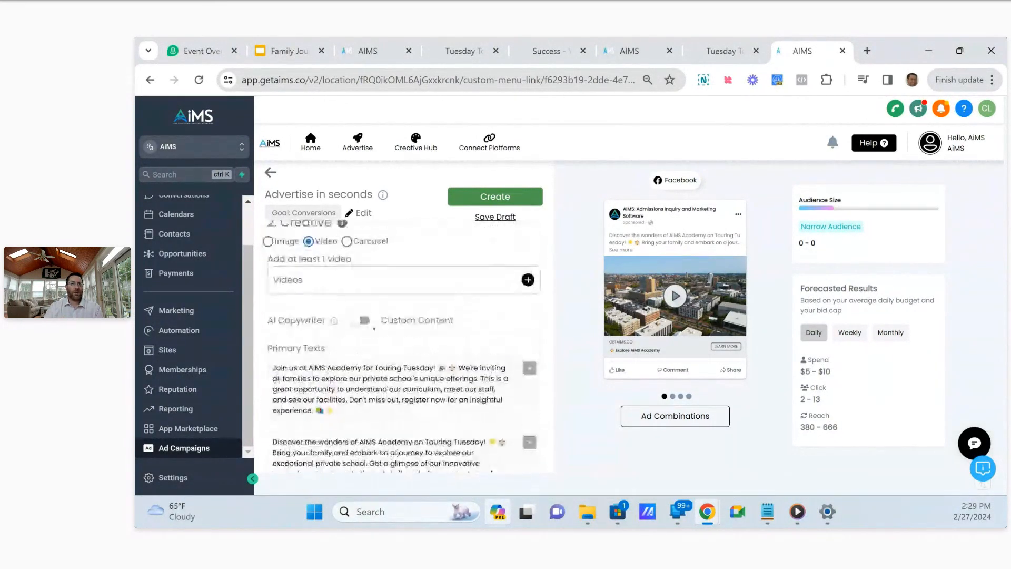
left_click(501, 245)
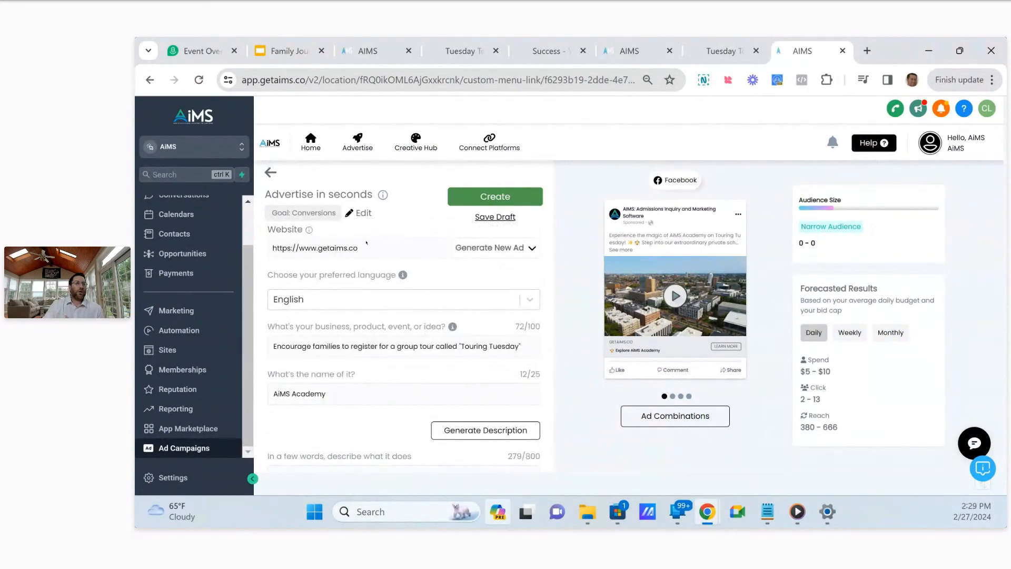
Review the ad generator's website, Touring Tuesday event idea, business name and existing description.
left_click_drag(352, 247, 271, 248)
scroll(304, 277, "down", 2)
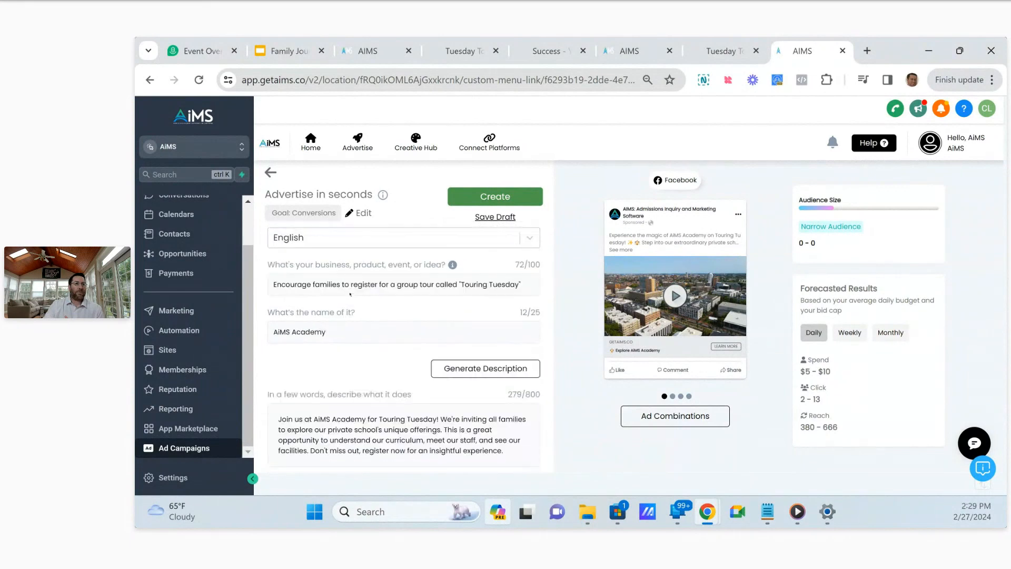
left_click(281, 277)
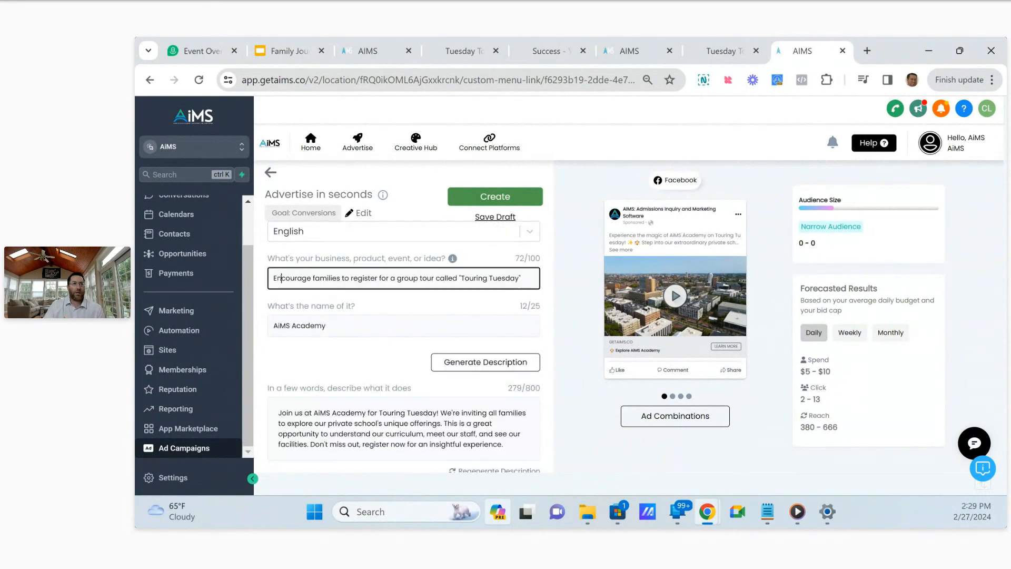
left_click_drag(273, 278, 541, 283)
left_click_drag(337, 325, 260, 326)
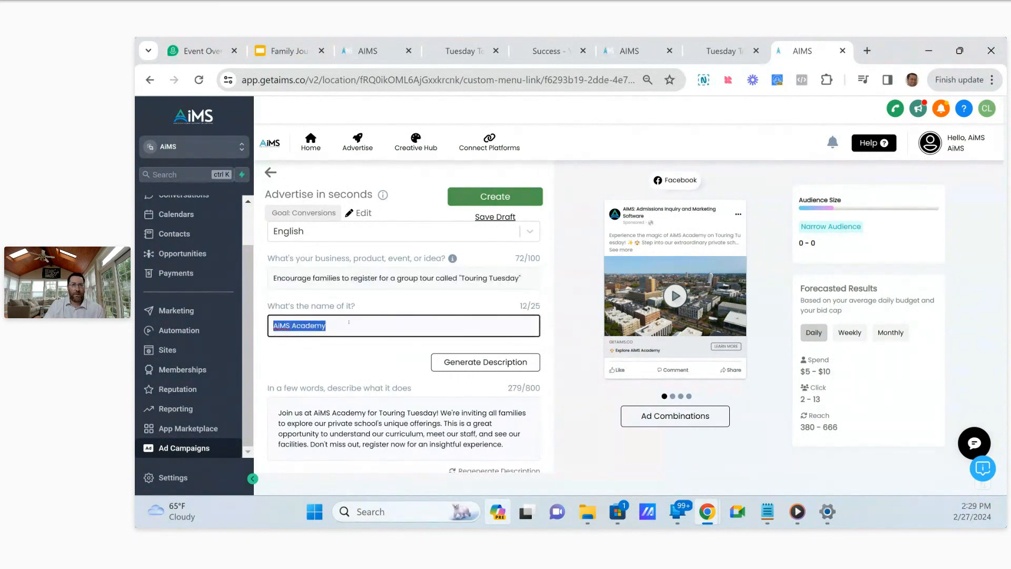
scroll(339, 323, "down", 2)
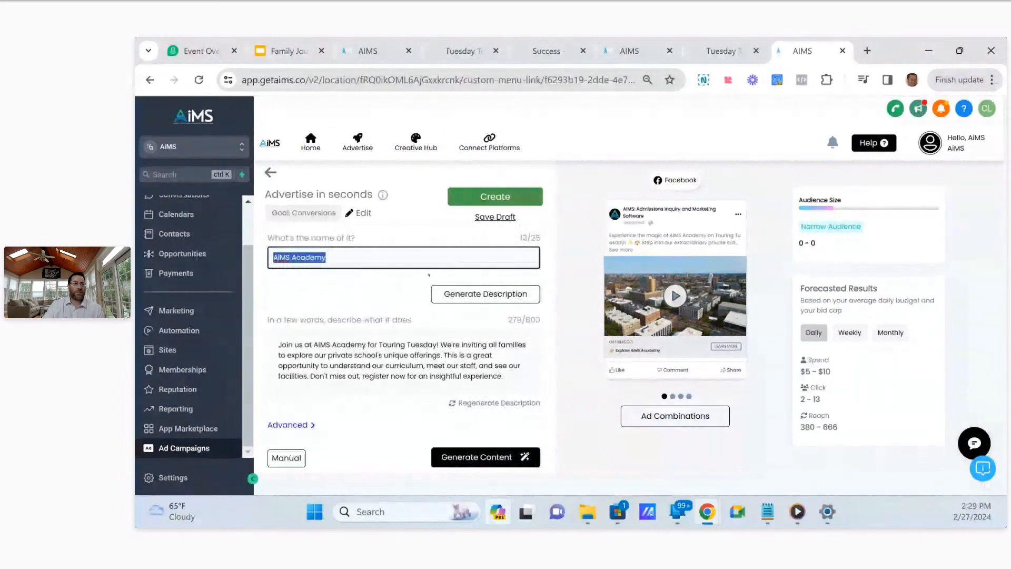
left_click(277, 345)
left_click_drag(278, 345, 503, 376)
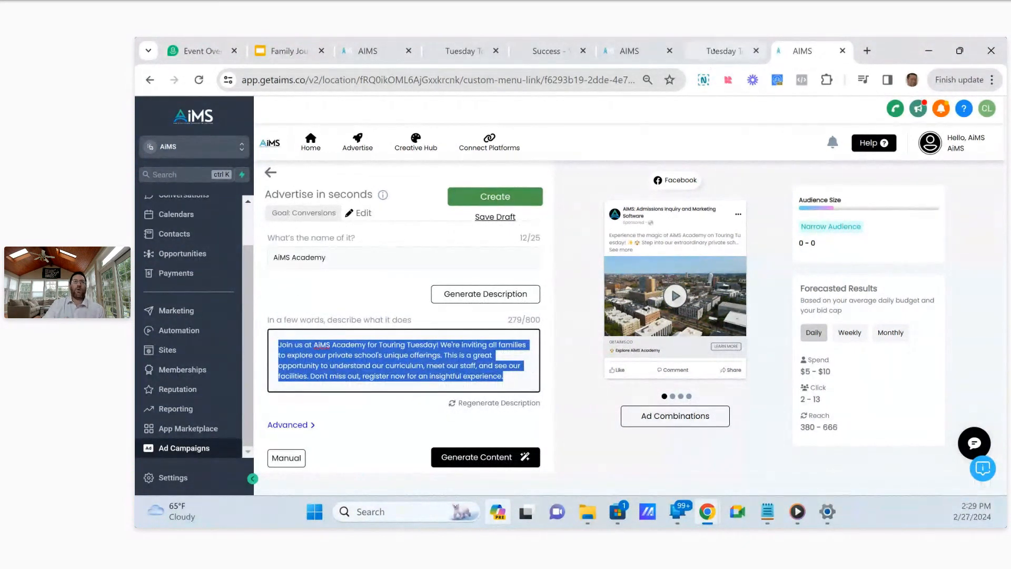
Switch to the Touring Tuesdays landing page and examine its "Academic + Cheerful" section for copy that could describe the ad.
left_click(721, 51)
left_click_drag(541, 185, 559, 237)
scroll(560, 236, "down", 5)
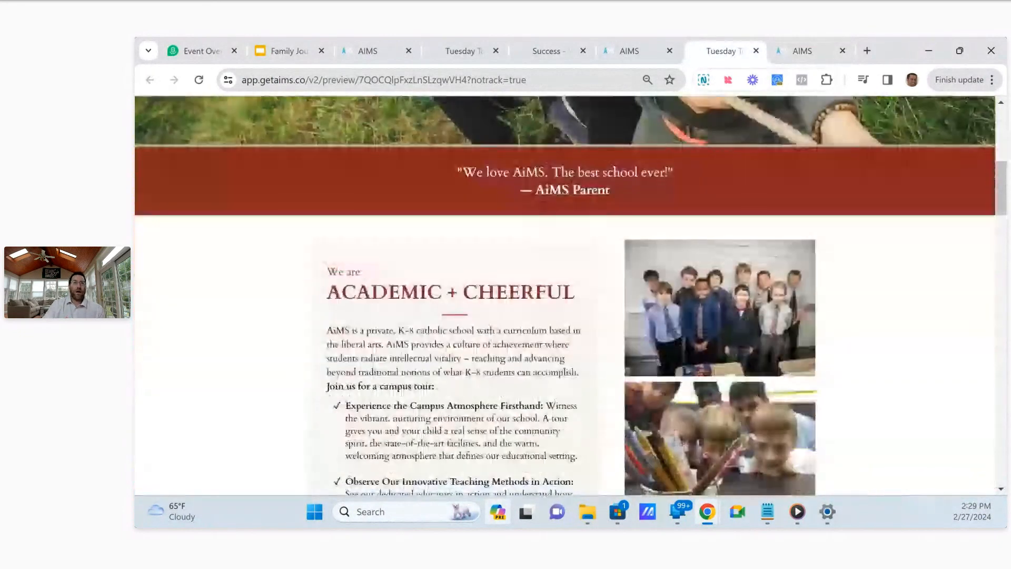
left_click_drag(327, 331, 409, 466)
scroll(474, 389, "down", 3)
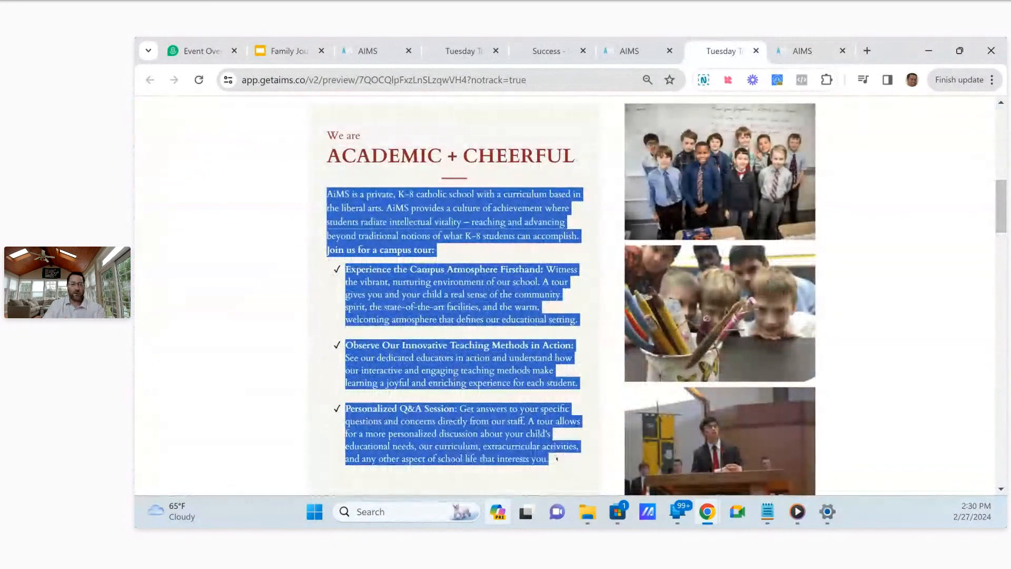
scroll(565, 295, "up", 8)
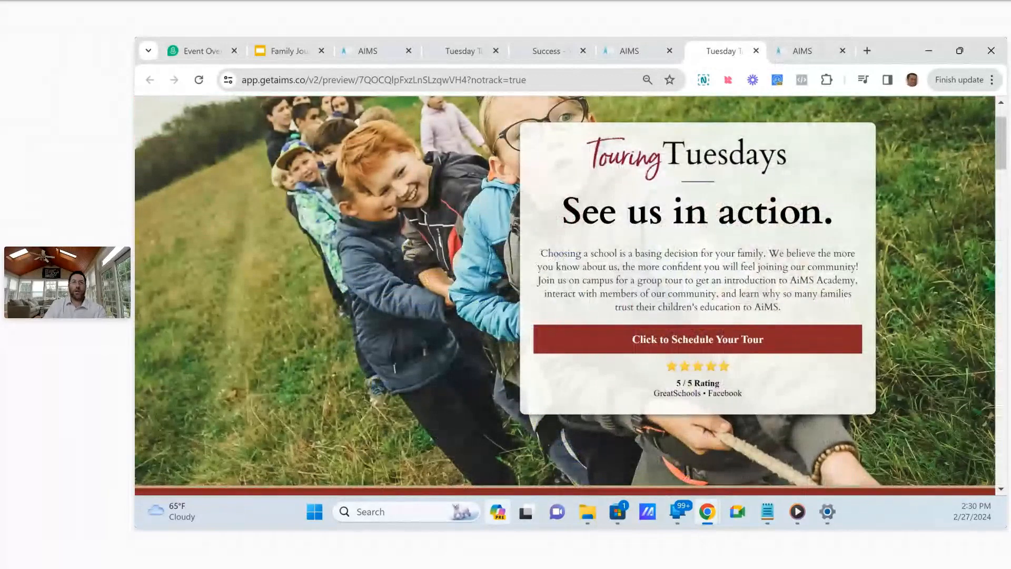
Copy the intro paragraph under "See us in action." and replace the ad description with it.
left_click_drag(539, 253, 789, 301)
key("ctrl+c")
left_click(803, 50)
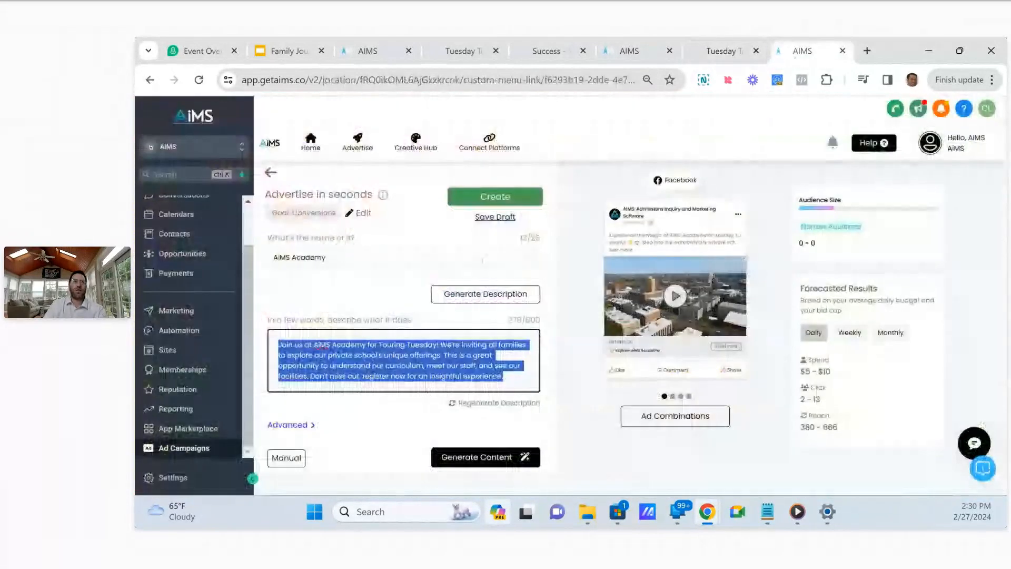
key("ctrl+a")
key("ctrl+v")
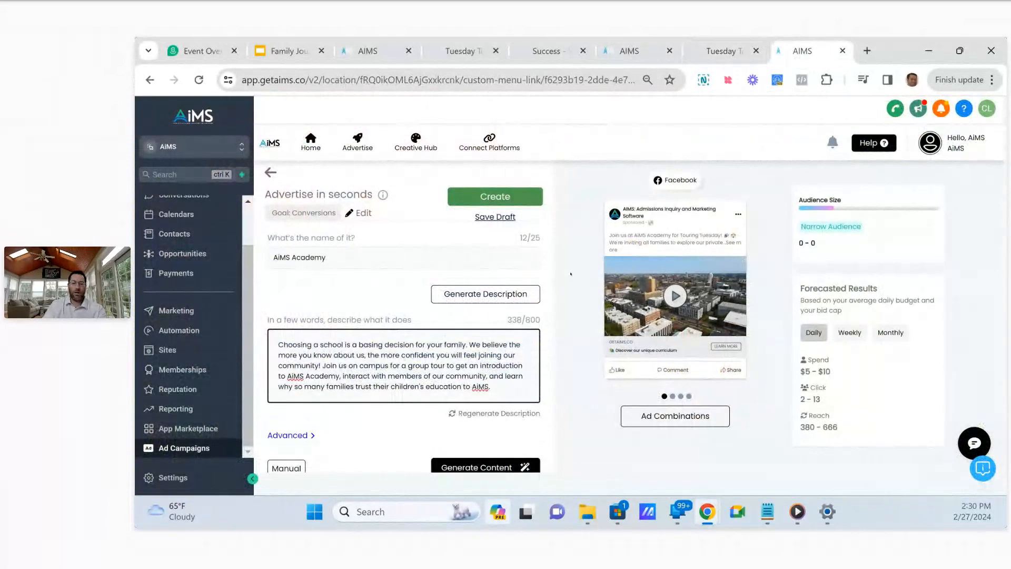
Copy the landing page's "Academic + Cheerful" text, including the campus tour points, and add it as new paragraphs below the ad description.
key("Return")
key("Return")
left_click(708, 51)
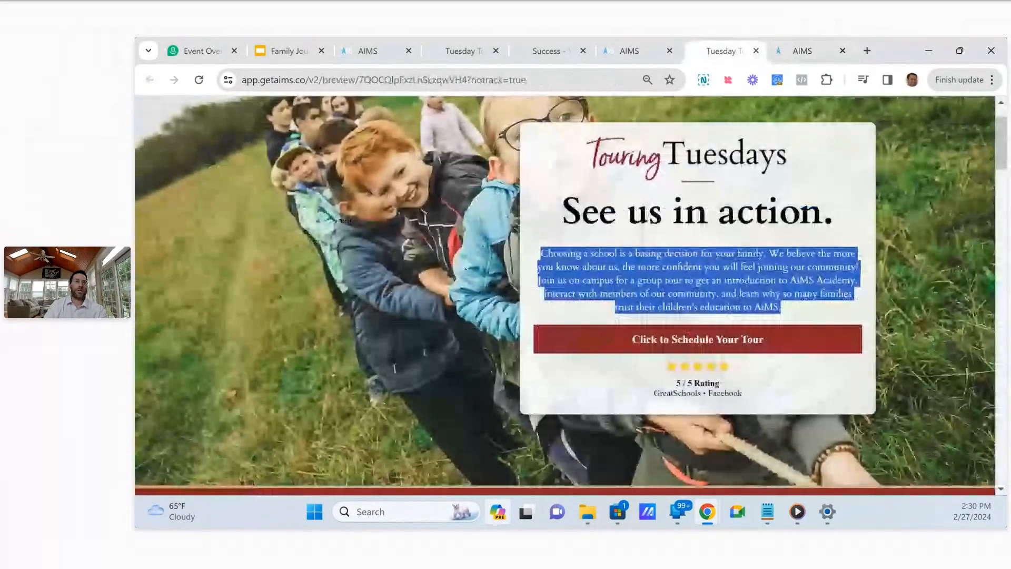
scroll(564, 295, "down", 6)
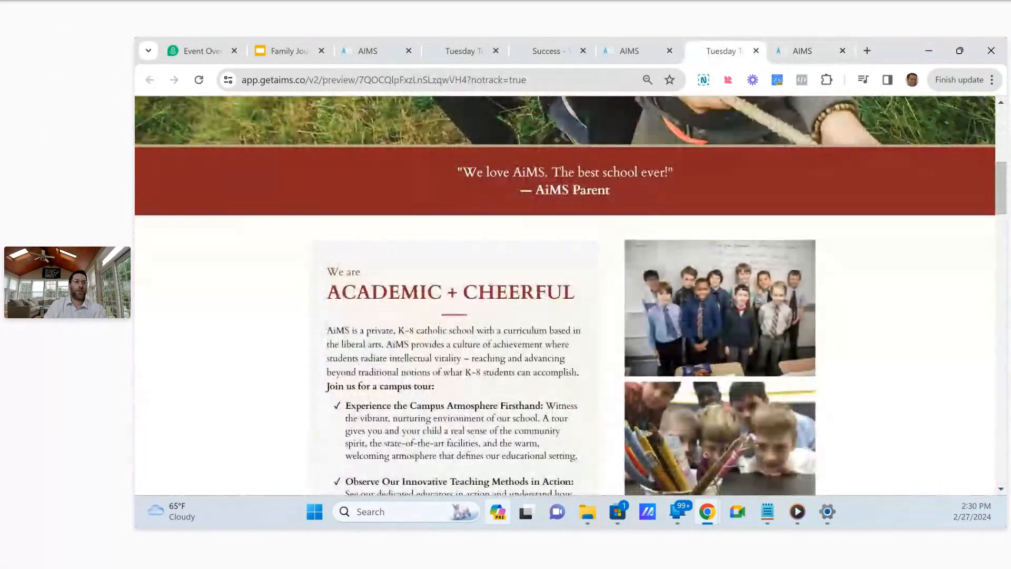
scroll(369, 353, "down", 2)
left_click_drag(326, 330, 548, 322)
scroll(369, 352, "down", 3)
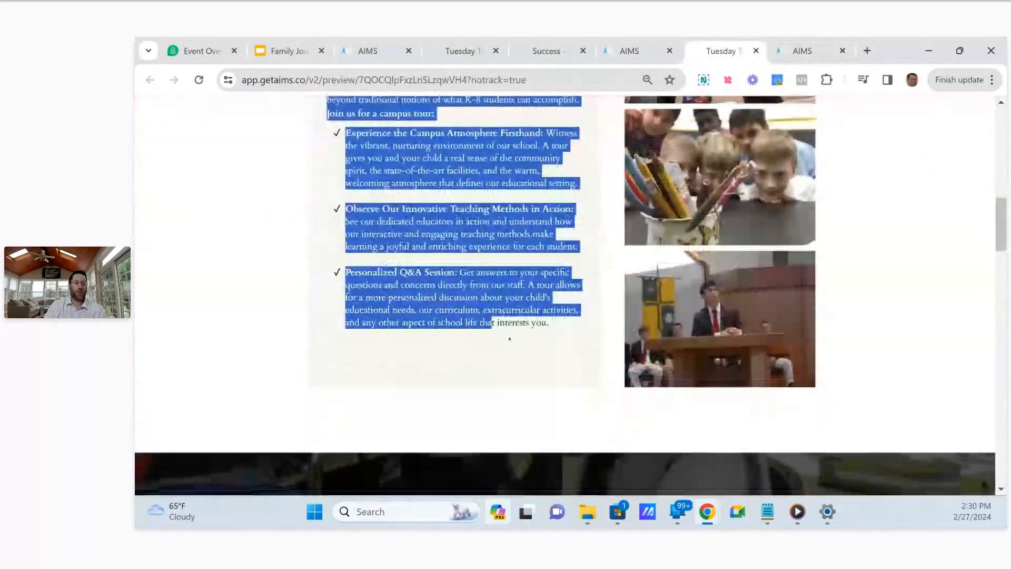
left_click(802, 51)
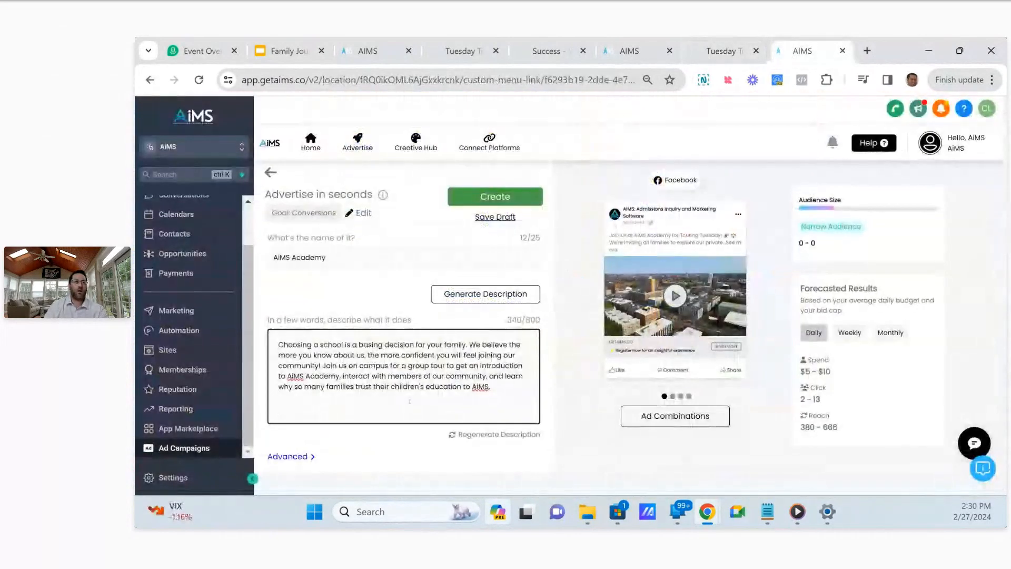
key("ctrl+v")
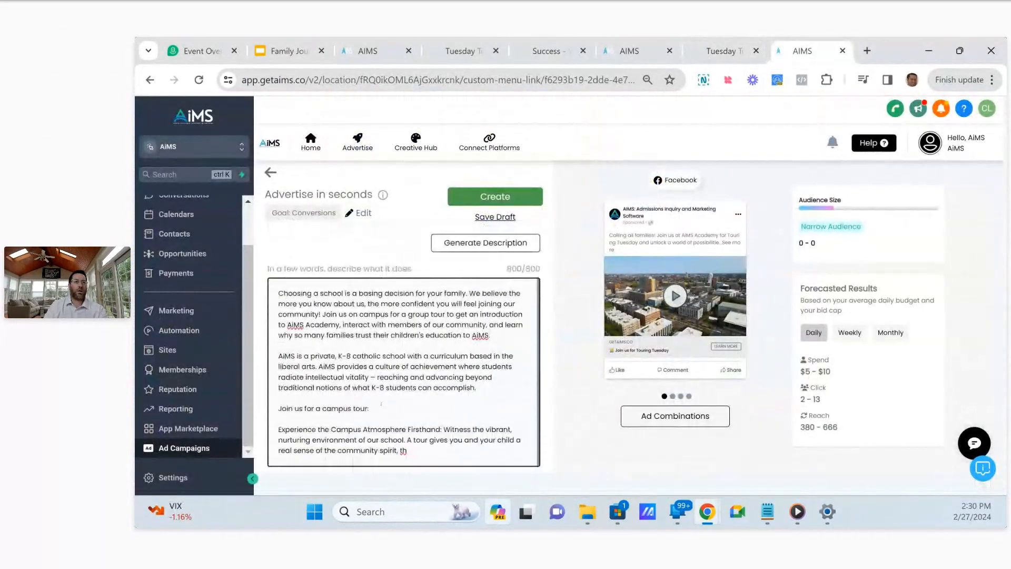
Delete the cut-off "Experience the Campus Atmosphere Firsthand" paragraph and the "Join us for a campus tour:" line from the ad description.
scroll(435, 390, "up", 2)
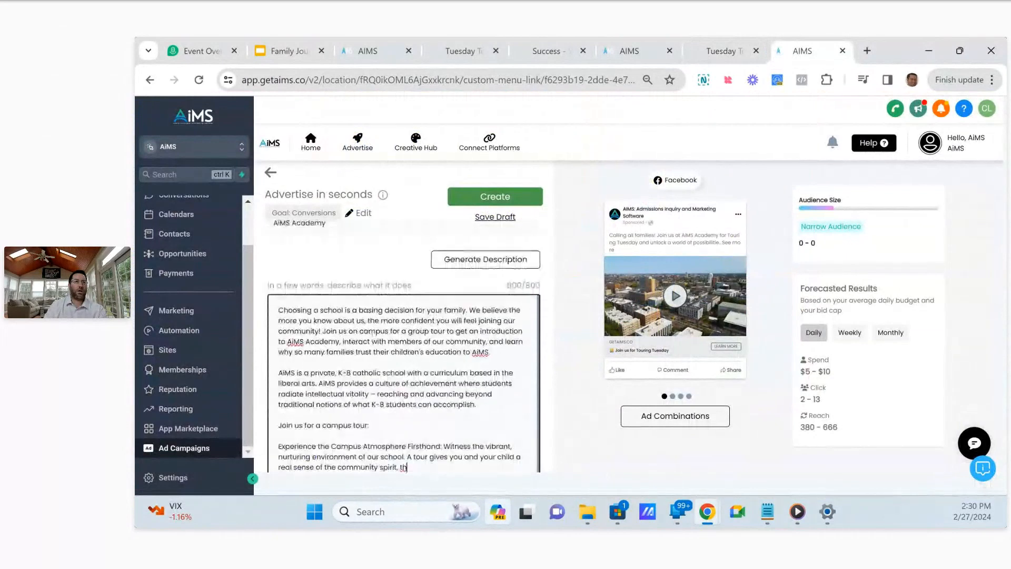
scroll(435, 389, "down", 2)
left_click(435, 390)
left_click(428, 404)
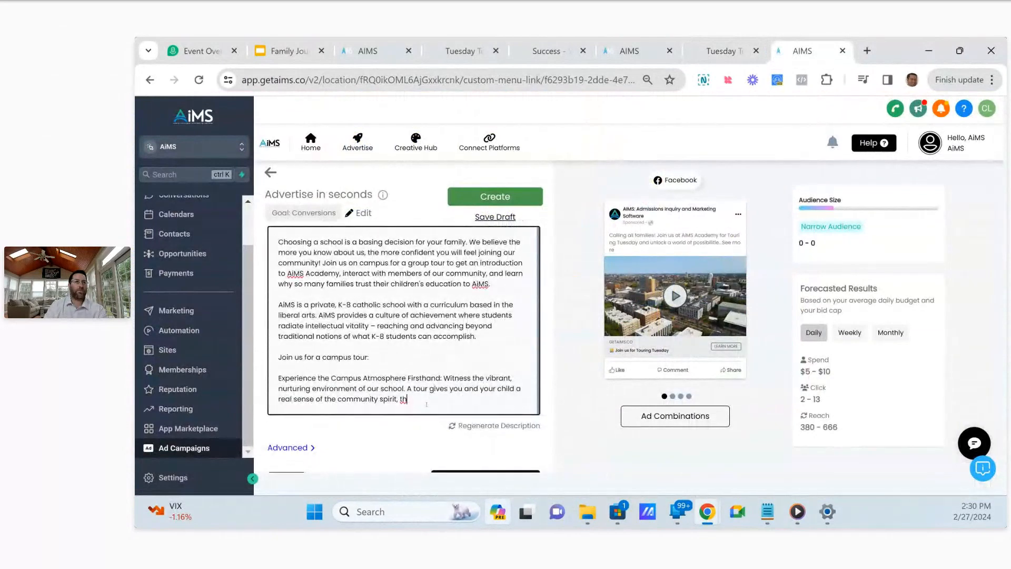
left_click_drag(433, 402, 269, 378)
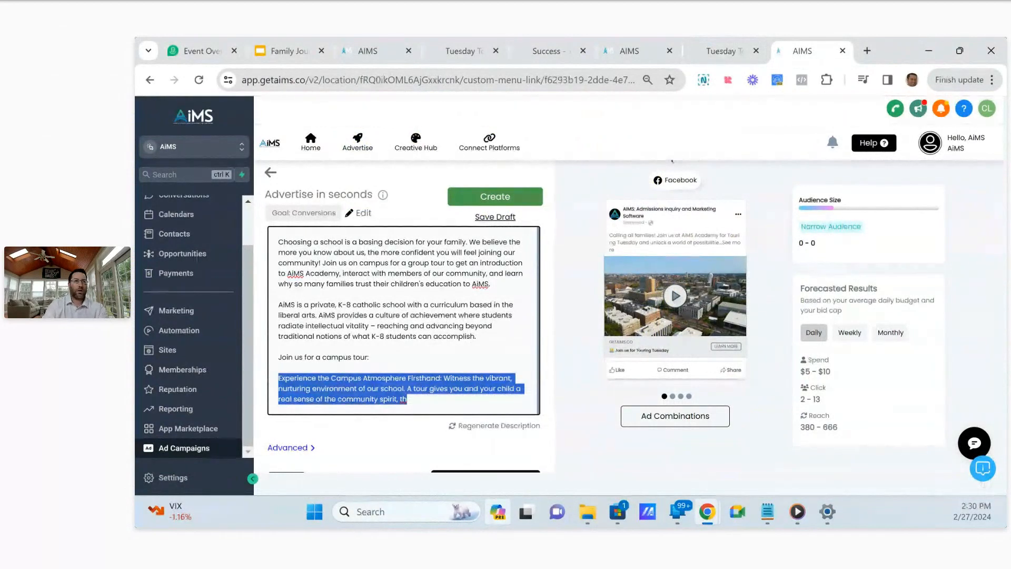
key("BackSpace")
key("BackSpace")
key("BackSpace")
key("BackSpace")
key("BackSpace")
key("BackSpace")
key("BackSpace")
key("BackSpace")
key("BackSpace")
key("BackSpace")
key("BackSpace")
key("BackSpace")
key("BackSpace")
key("BackSpace")
key("BackSpace")
key("BackSpace")
key("BackSpace")
key("BackSpace")
key("BackSpace")
key("BackSpace")
key("BackSpace")
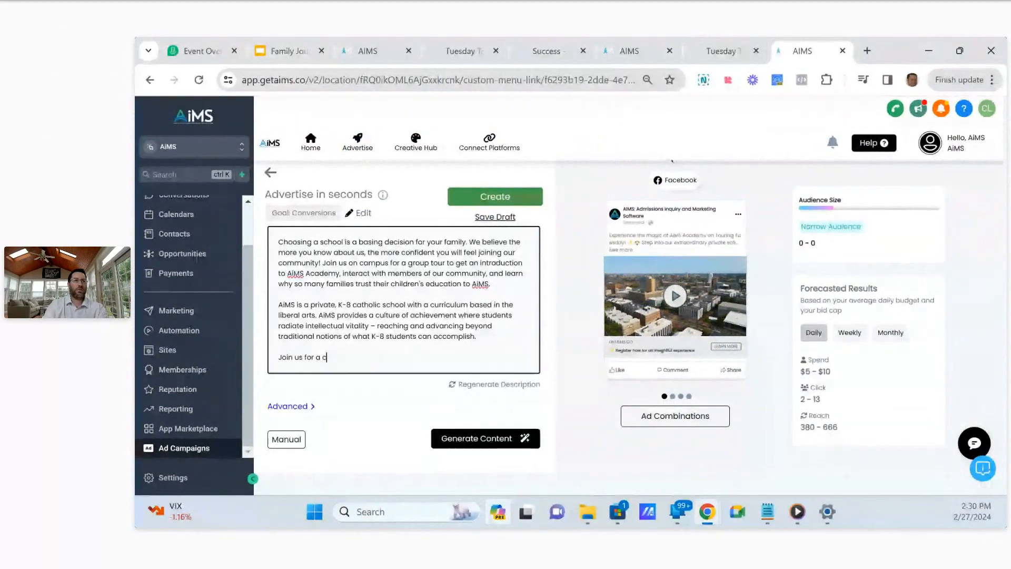
key("BackSpace")
key("BackSpace")
key("BackSpace")
key("BackSpace")
key("BackSpace")
key("BackSpace")
key("BackSpace")
key("BackSpace")
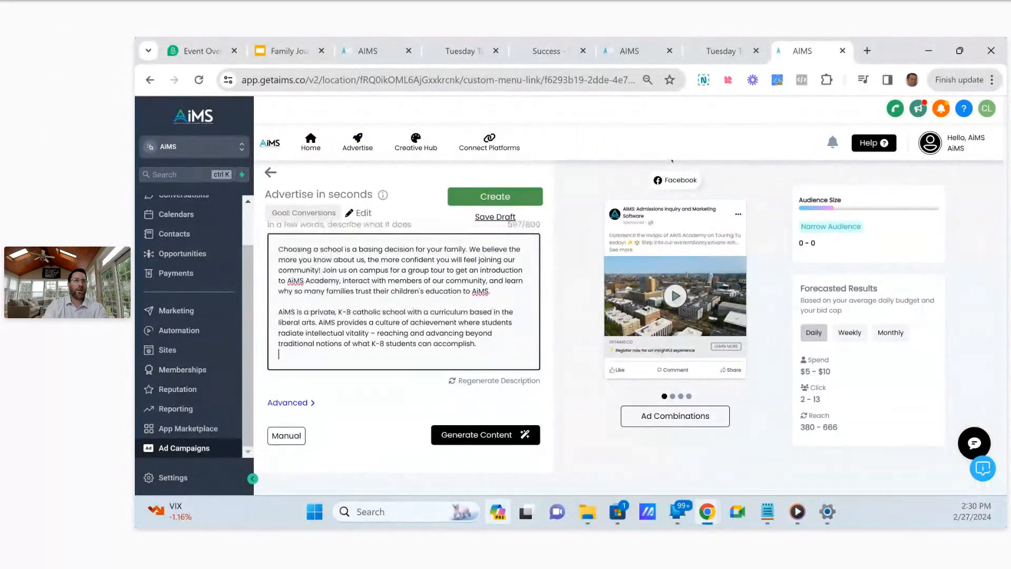
key("BackSpace")
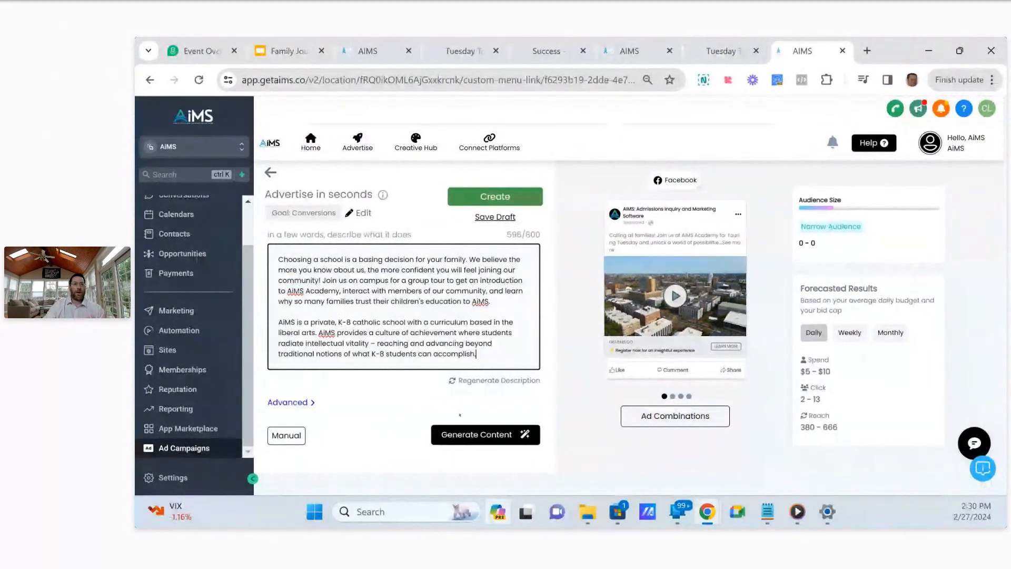
Generate the ad content from the new description, review the A/B test ad combinations for Feeds, and close the overview.
left_click(496, 434)
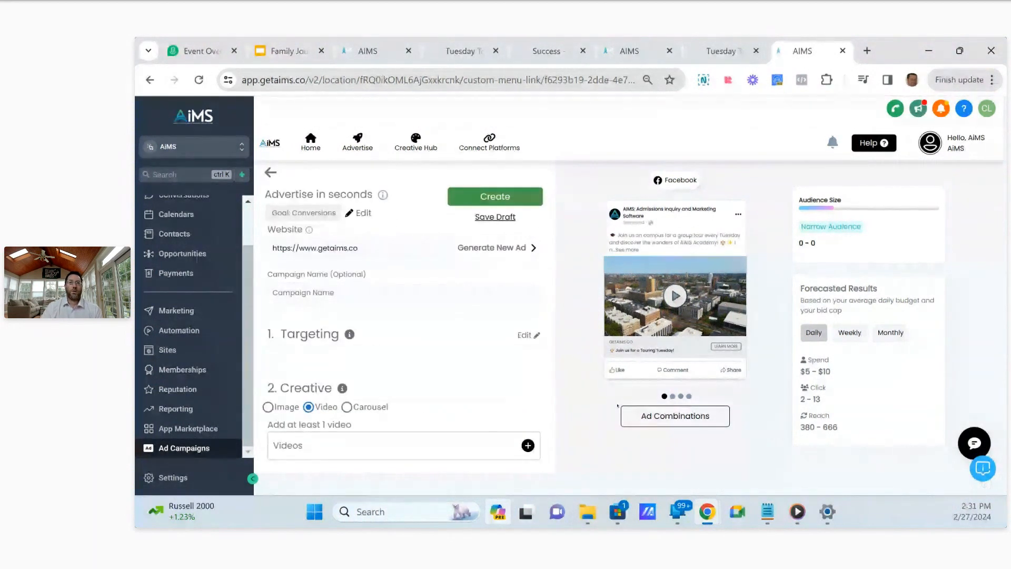
left_click(676, 416)
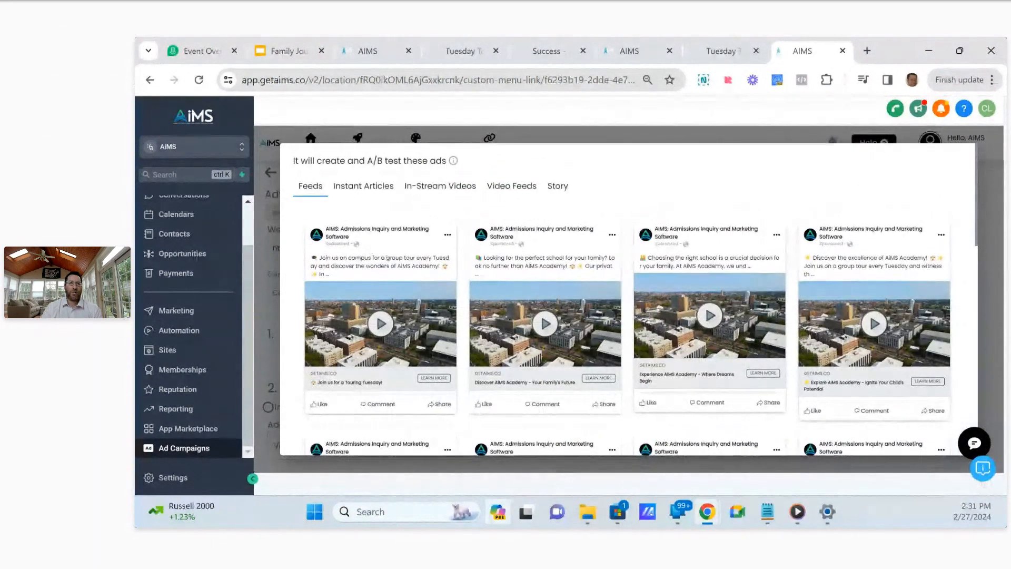
scroll(629, 299, "down", 2)
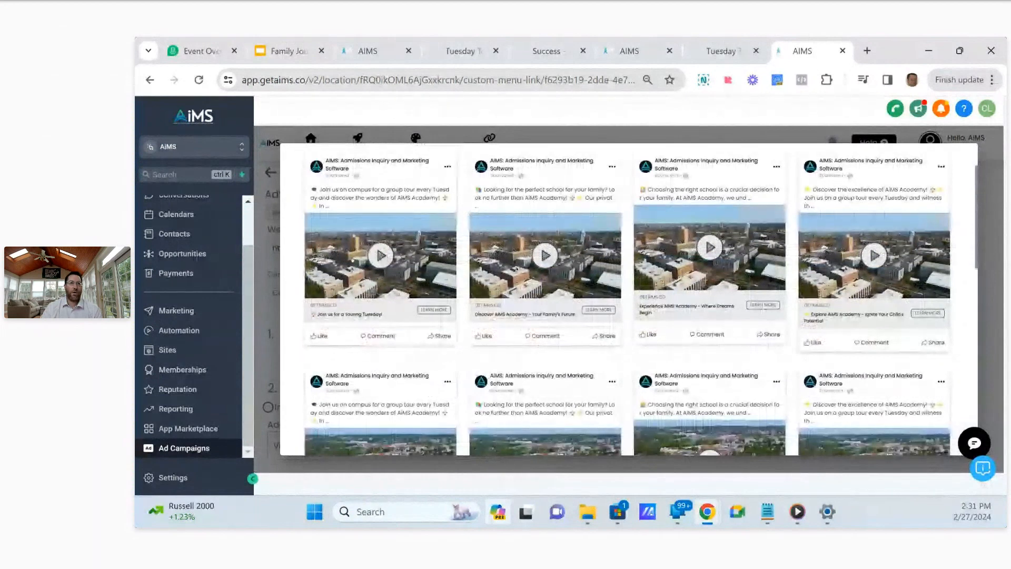
scroll(629, 299, "down", 3)
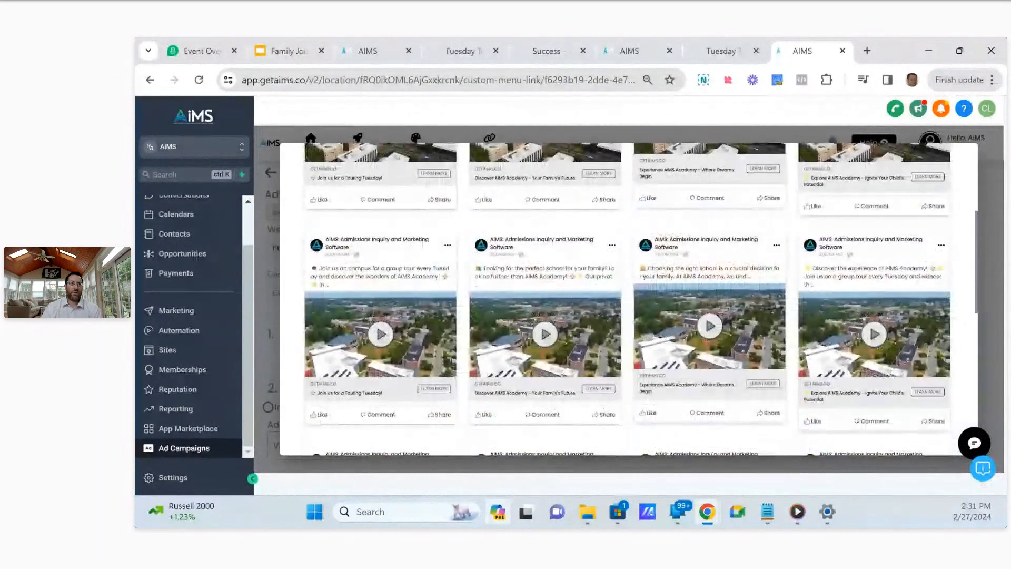
scroll(629, 299, "down", 1)
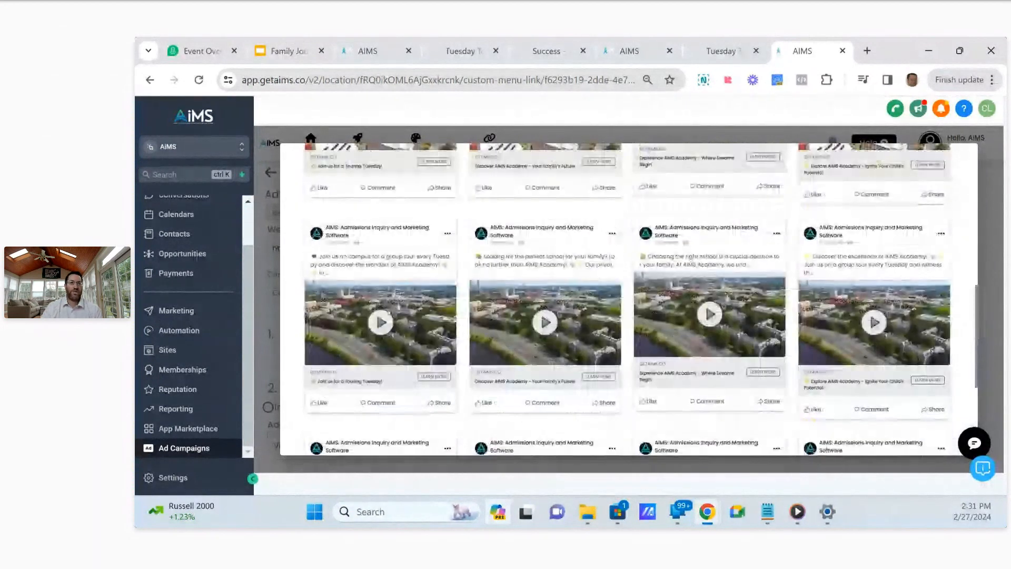
scroll(629, 299, "down", 2)
scroll(629, 299, "up", 5)
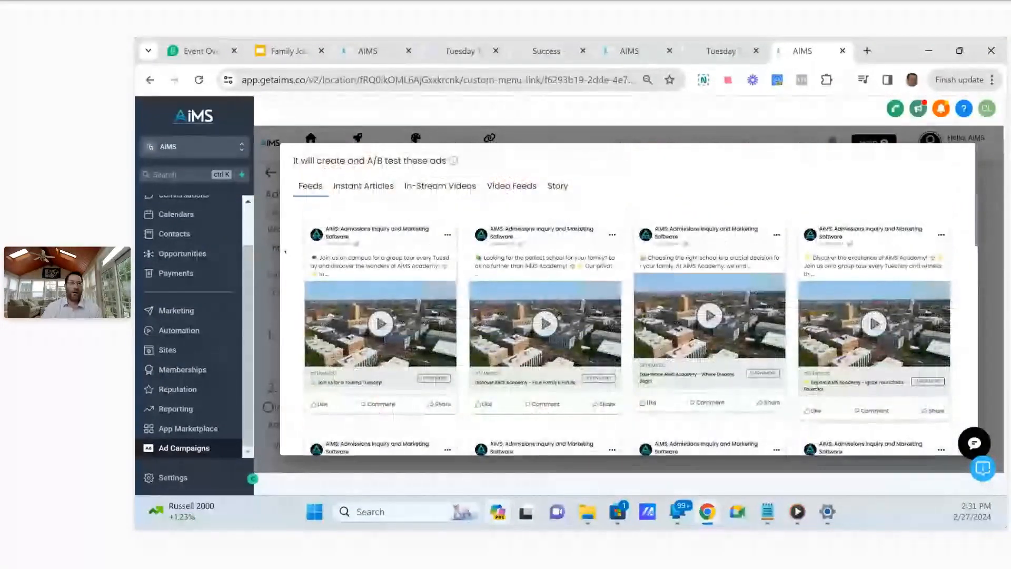
mouse_move(453, 161)
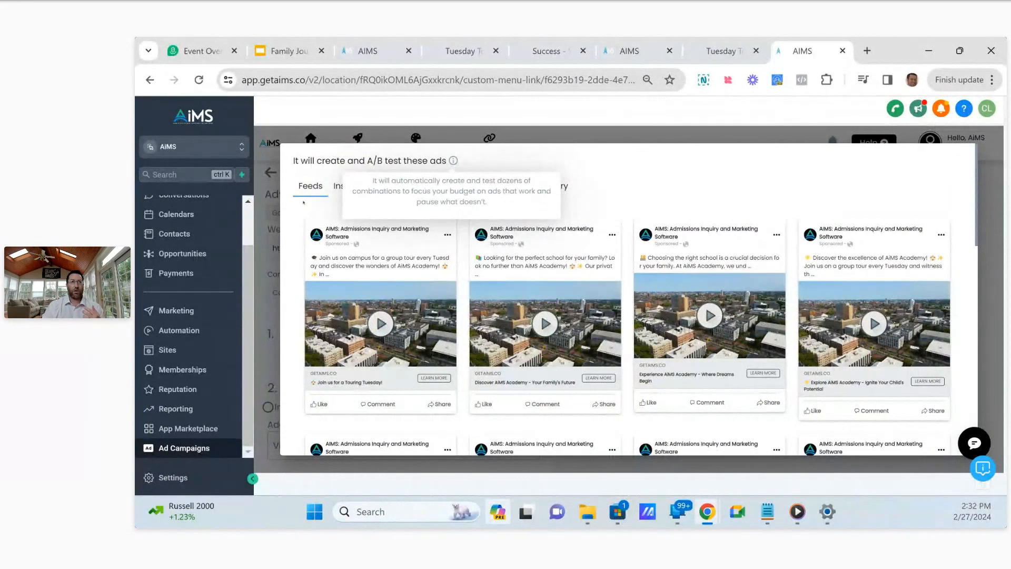
key("Escape")
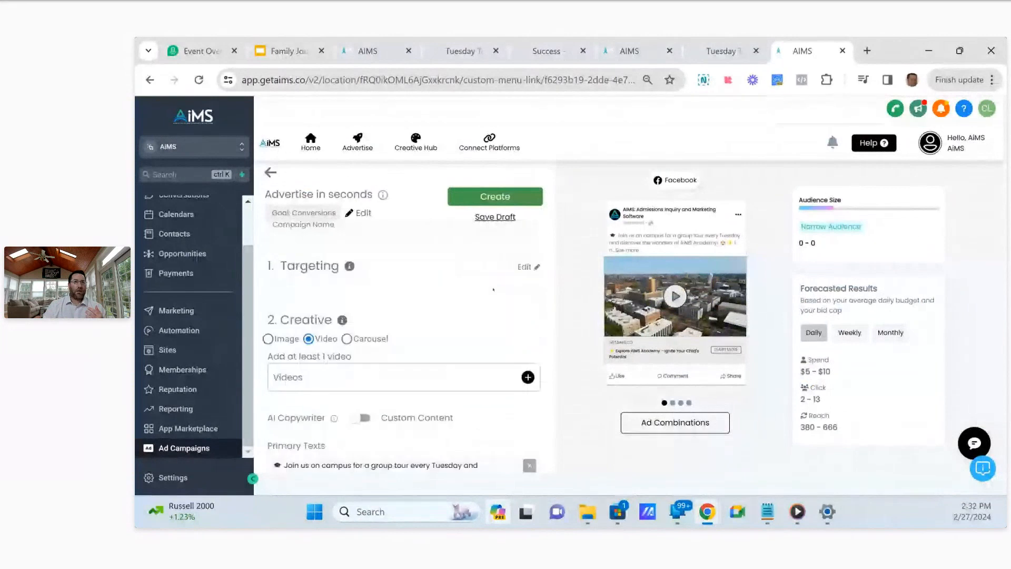
Set the ad's targeting to Target Interests and clear all preselected interest keywords.
left_click(524, 267)
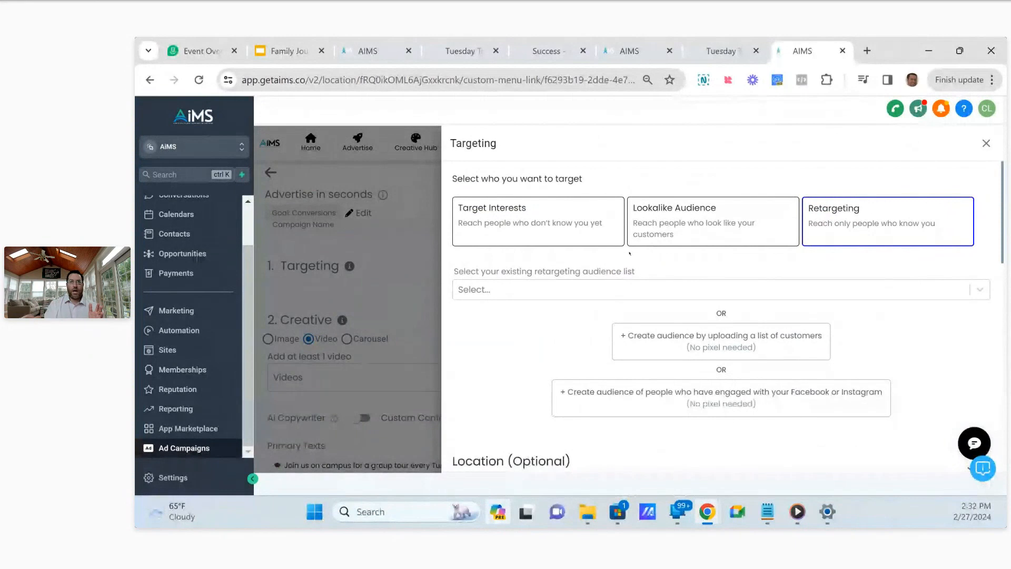
left_click(500, 221)
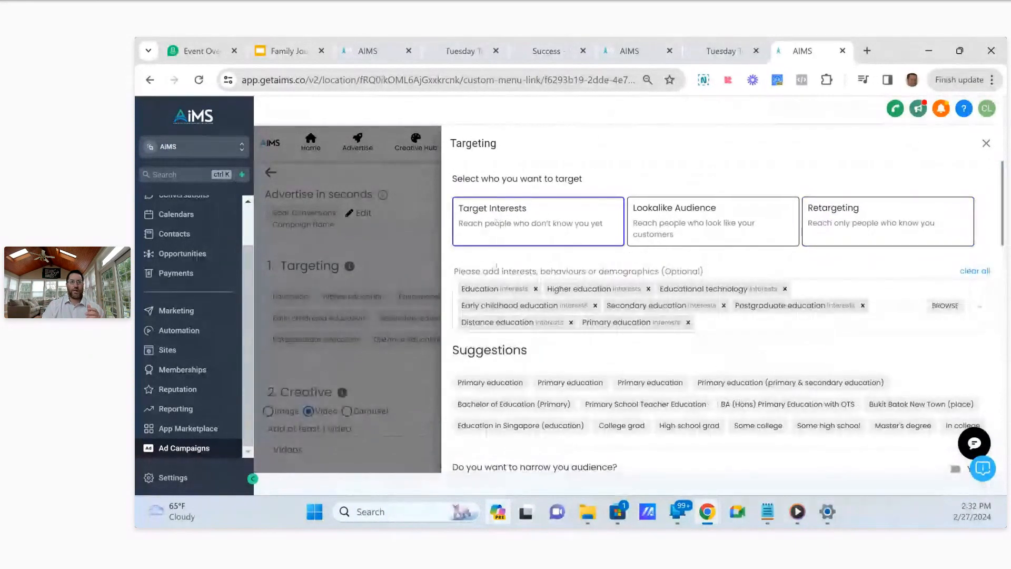
left_click(975, 271)
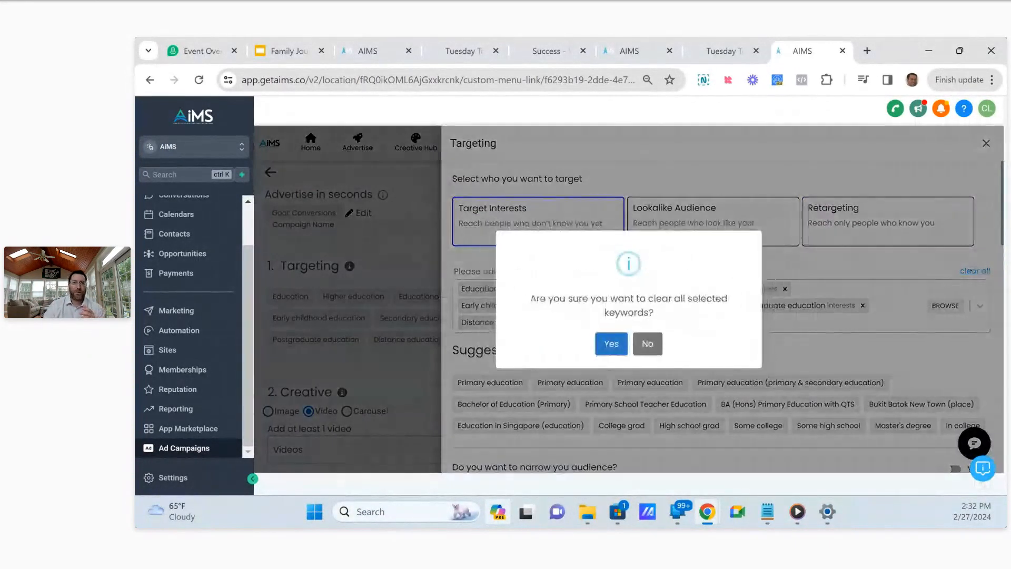
left_click(610, 344)
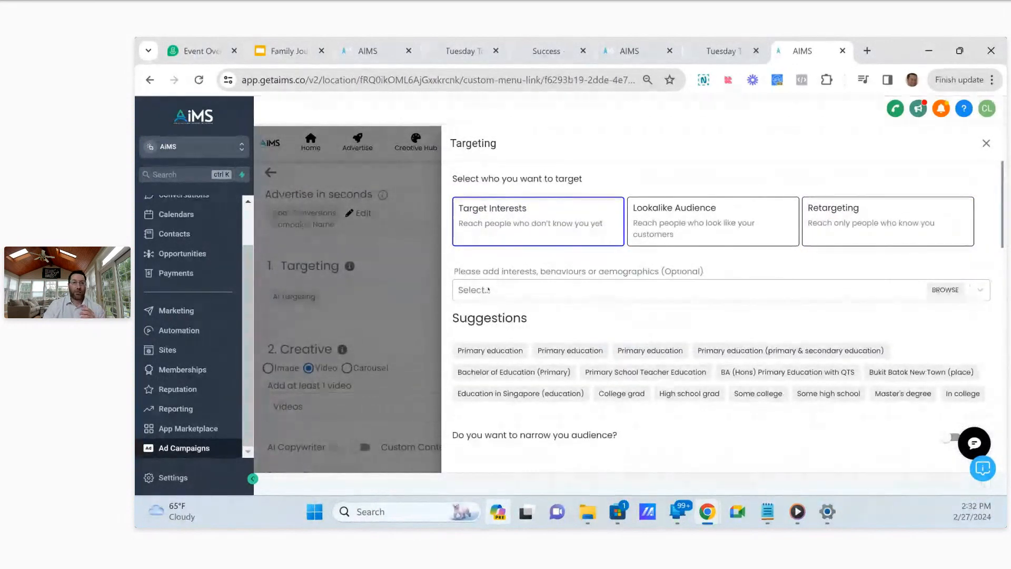
Examine the age, gender and location options in the ad's targeting settings.
scroll(488, 290, "down", 5)
scroll(487, 289, "down", 3)
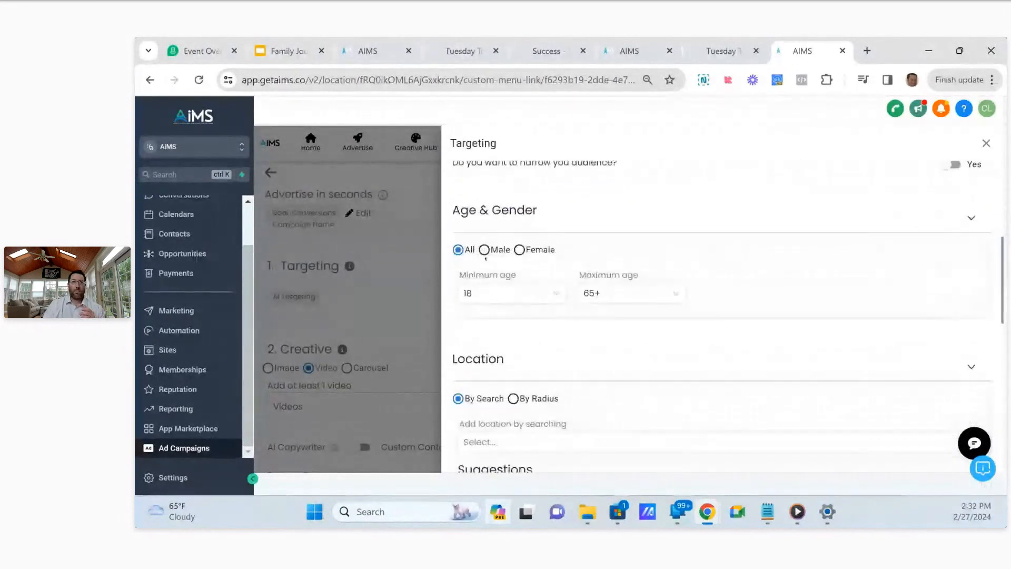
left_click(495, 305)
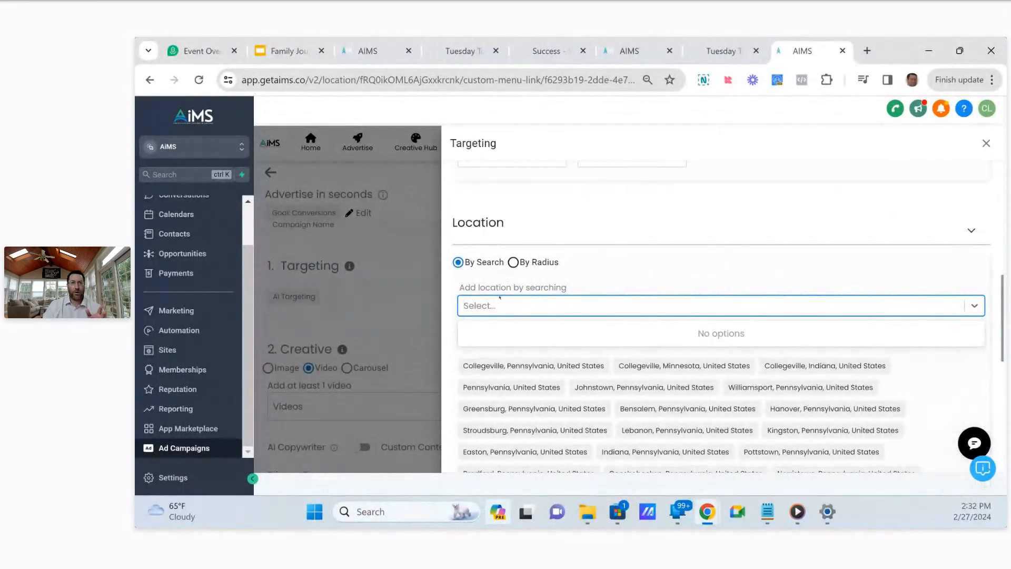
left_click(651, 266)
scroll(651, 265, "down", 6)
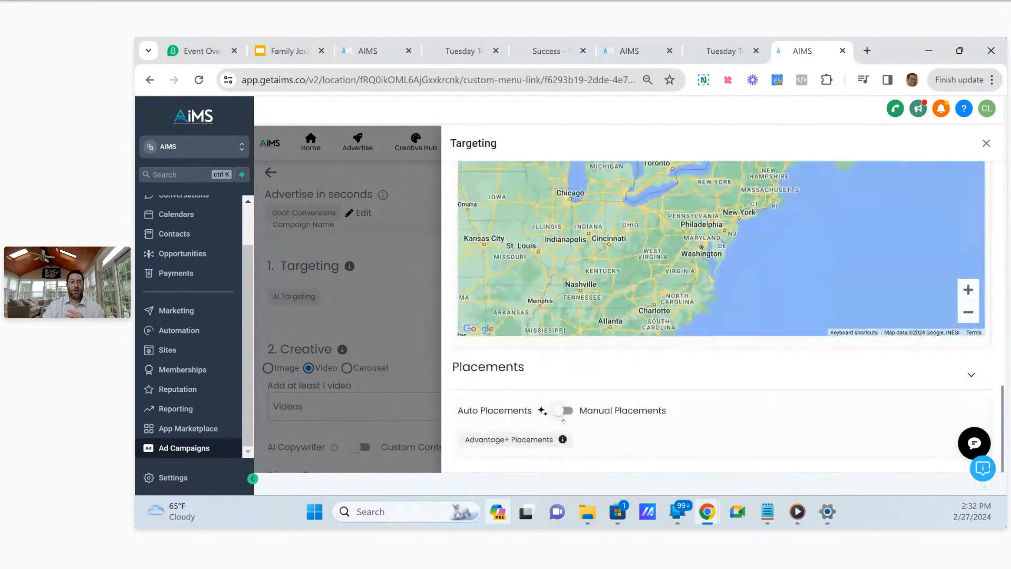
Turn on manual placements to check the Facebook, Instagram and Messenger positions, and switch back to auto placements.
left_click(563, 411)
scroll(579, 316, "down", 3)
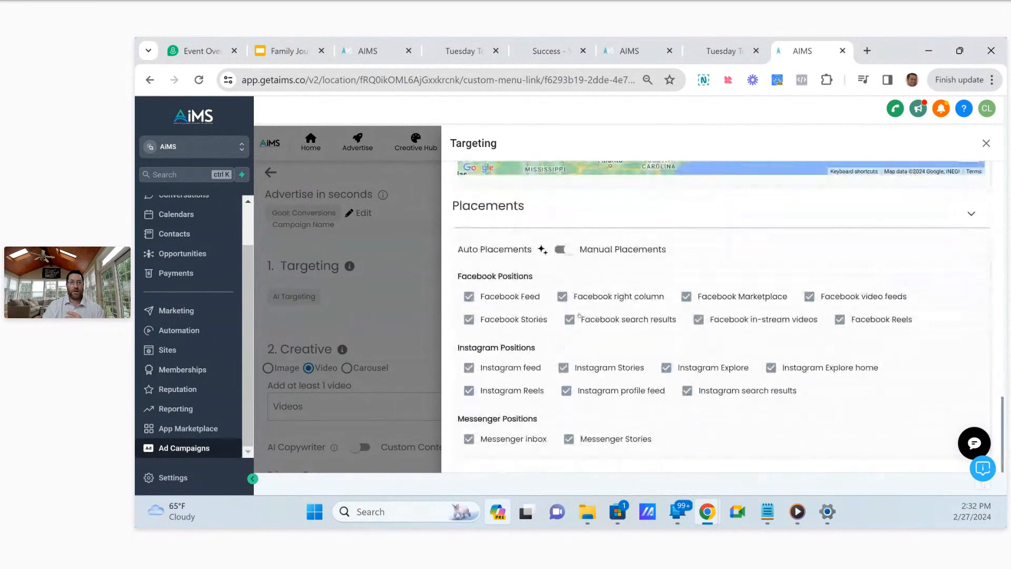
left_click(562, 256)
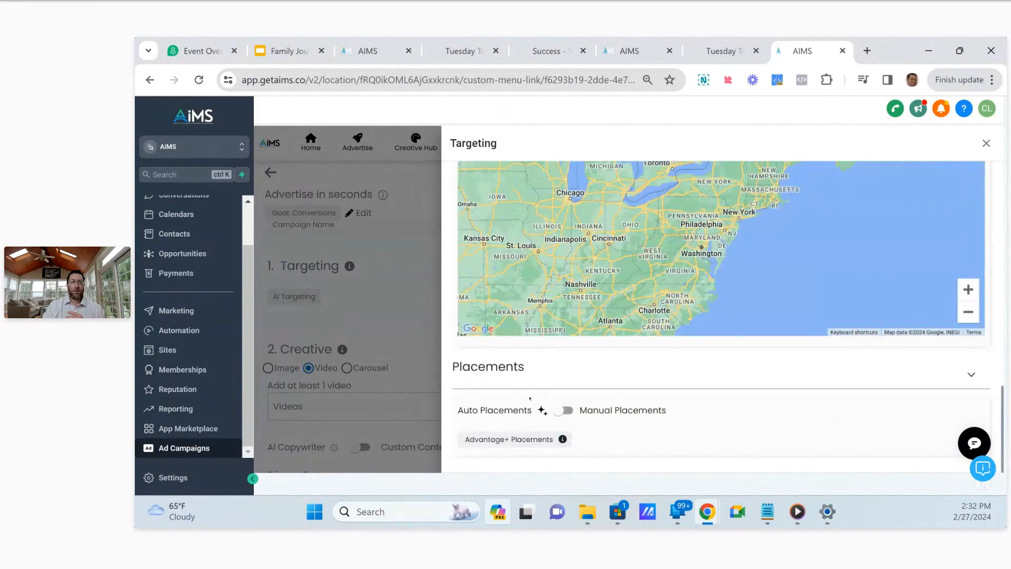
scroll(522, 405, "up", 5)
scroll(519, 416, "down", 5)
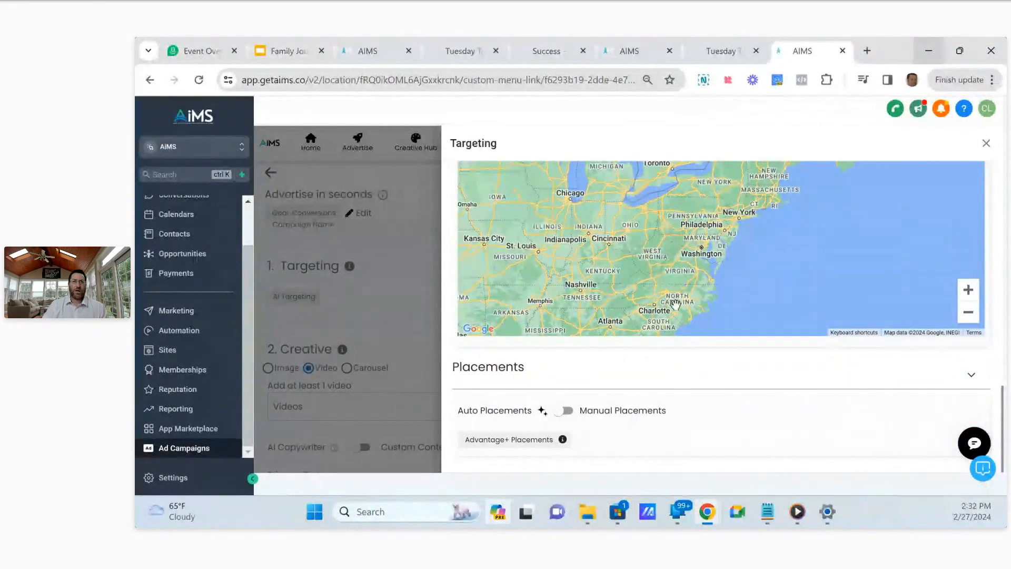
Check the Retargeting audience options and switch the targeting back to Target Interests.
scroll(604, 337, "up", 1)
scroll(604, 336, "up", 10)
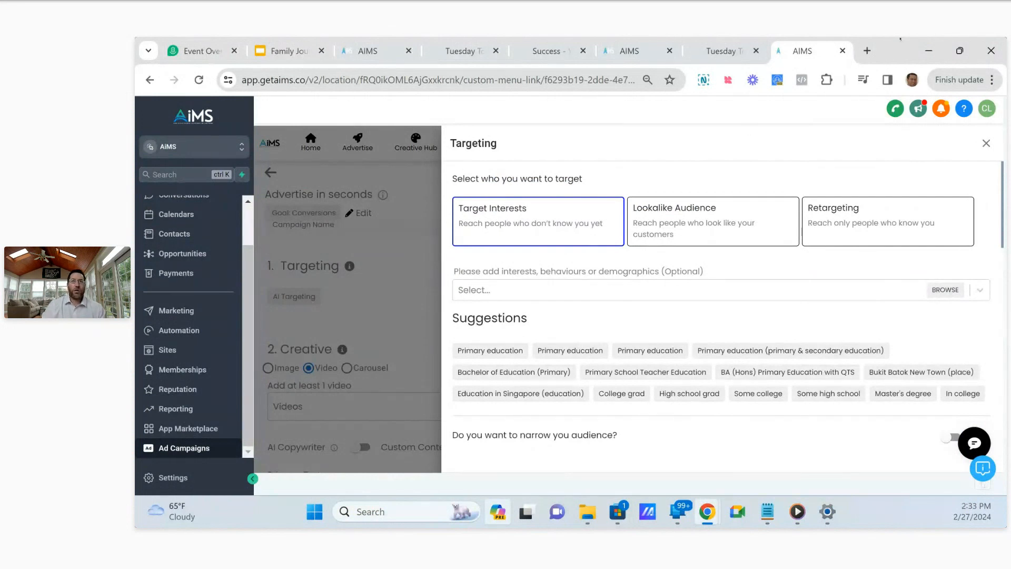
left_click(837, 226)
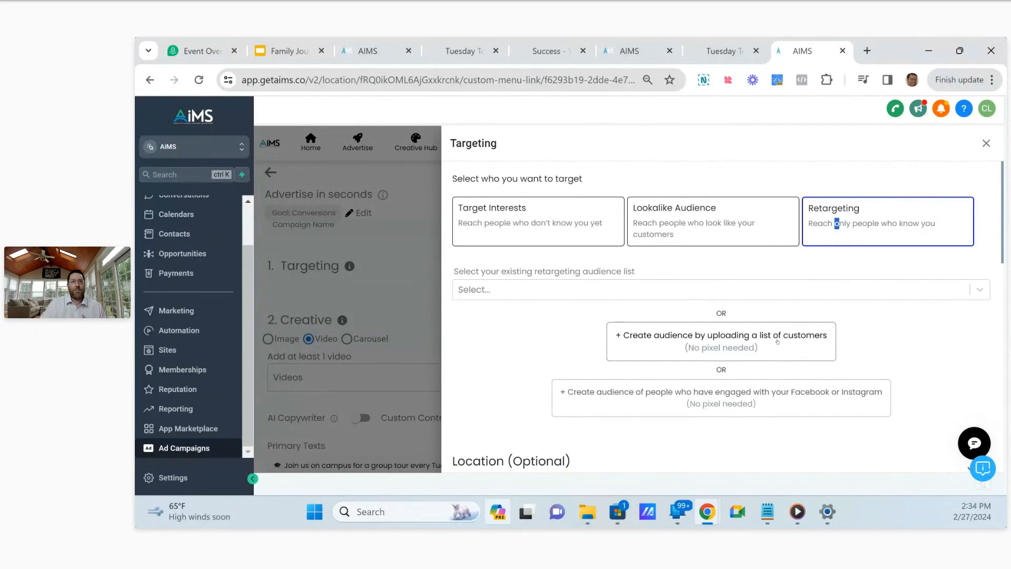
left_click(514, 229)
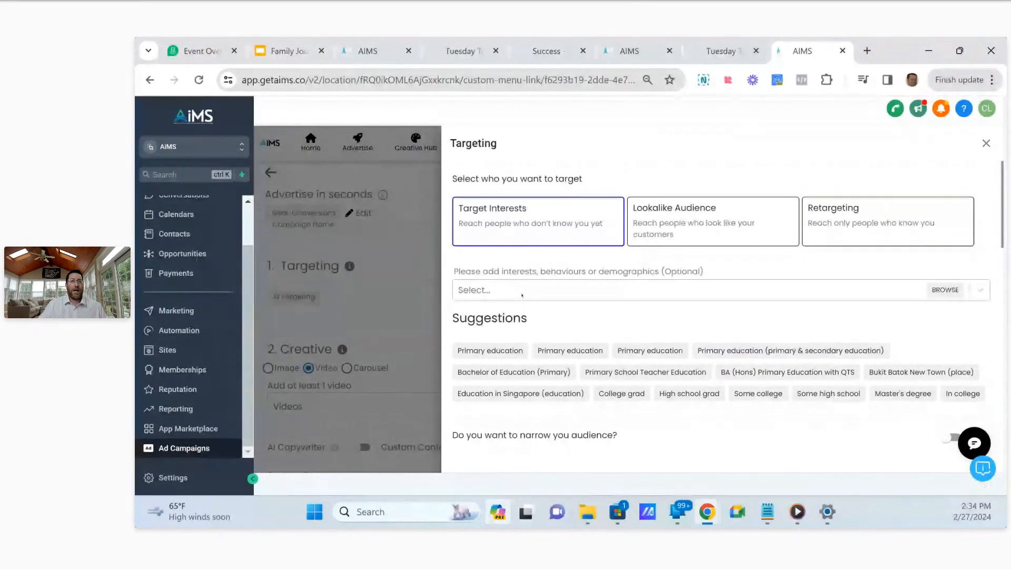
Look up "private" among the targeting interests and add "Private school".
left_click(586, 281)
type("private")
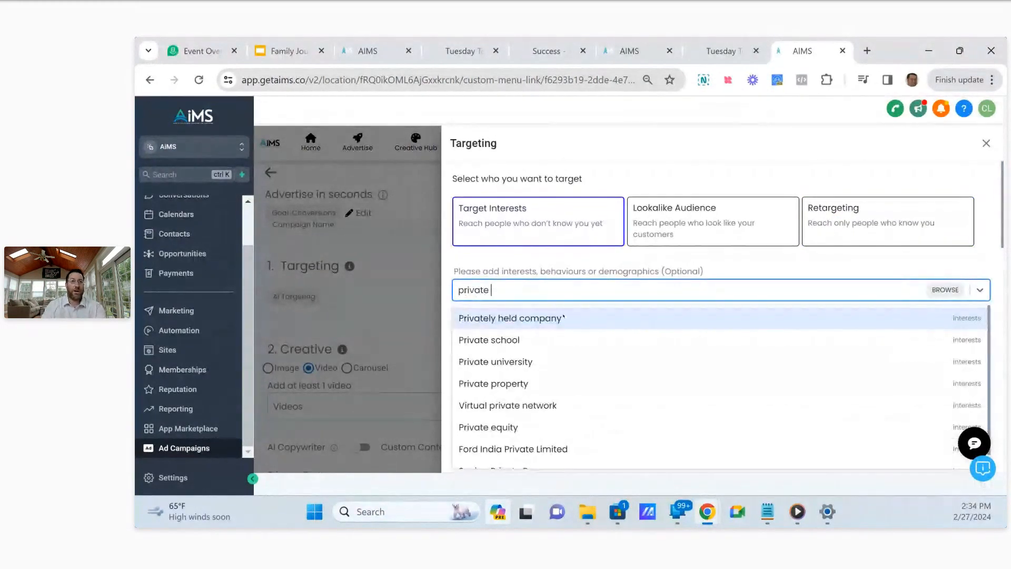
left_click(512, 340)
Add "Parents with preschoolers (03-05 years)" and "Household income: top 5% of ZIP codes (US)" to the targeted demographics.
key("BackSpace")
key("BackSpace")
key("BackSpace")
key("BackSpace")
key("BackSpace")
key("BackSpace")
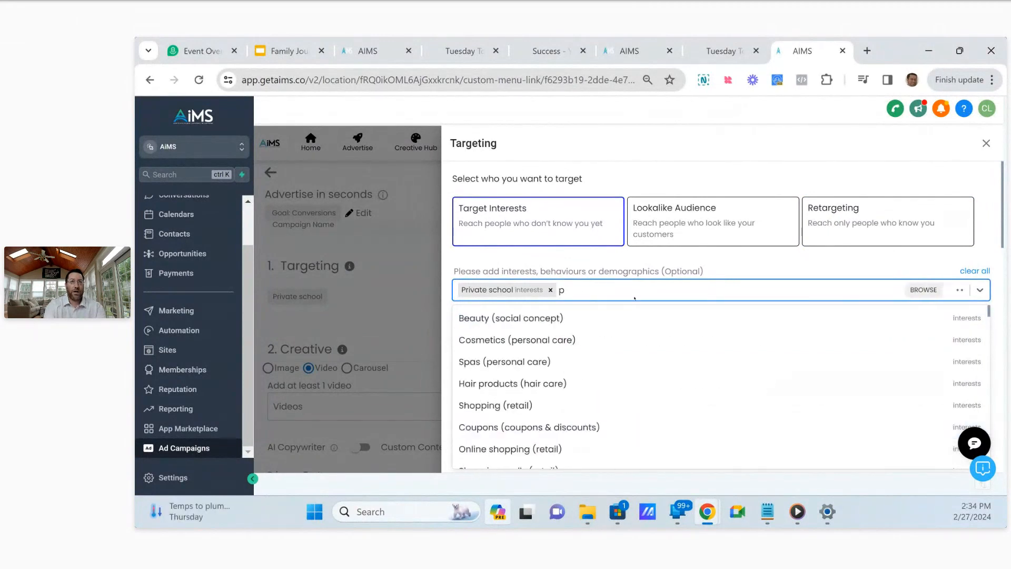
type("arents")
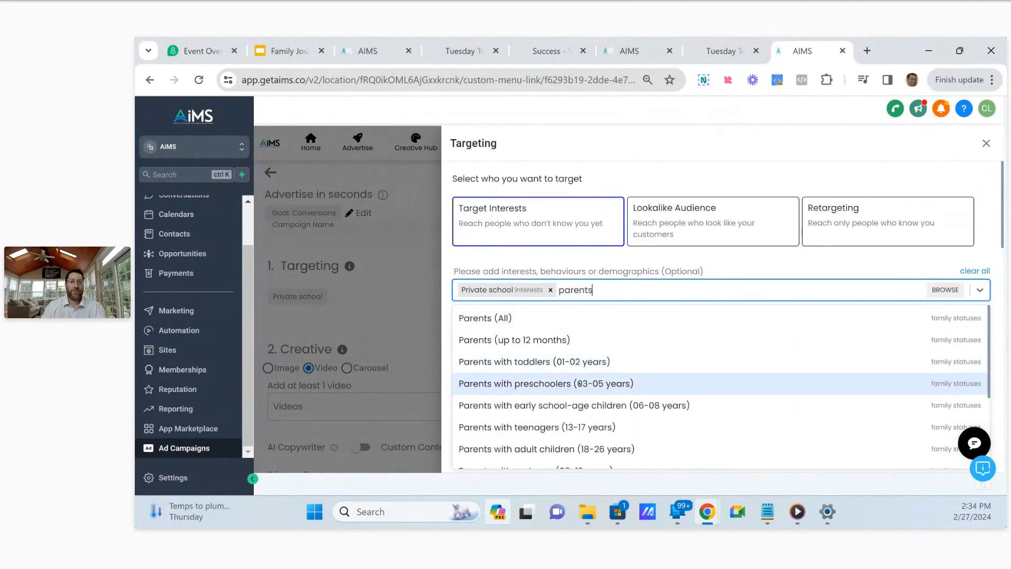
left_click(803, 384)
key("Escape")
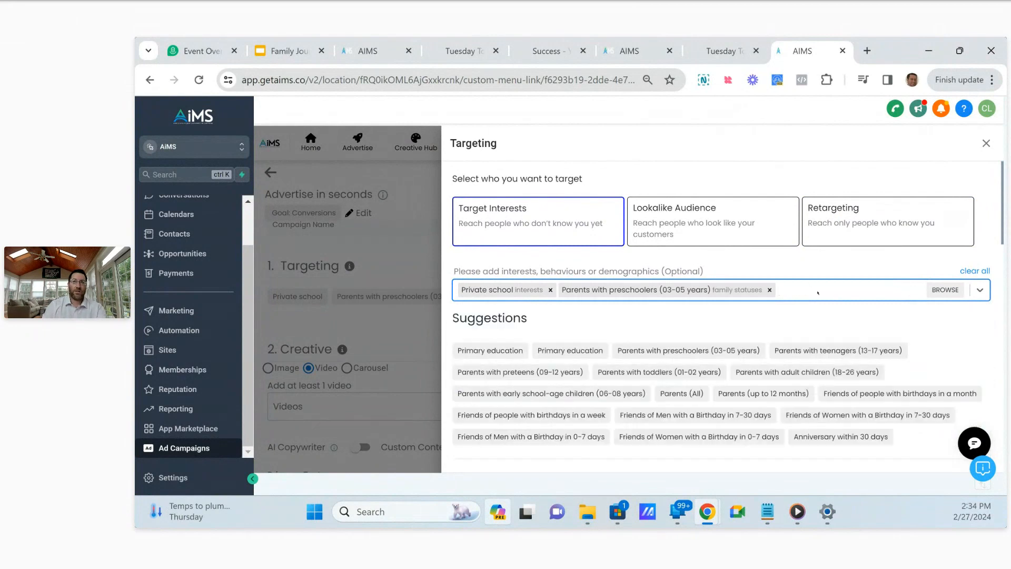
type("incom")
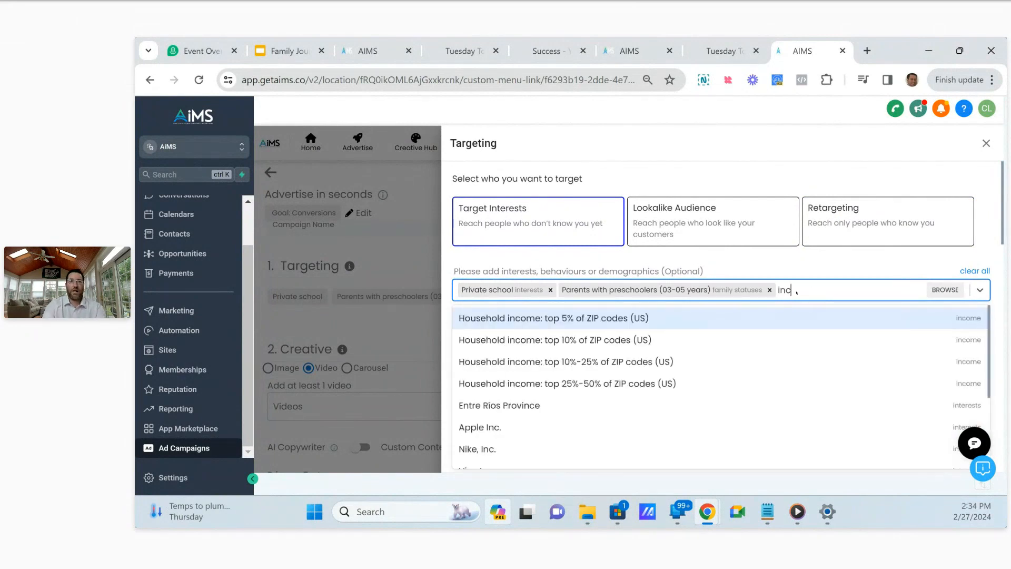
left_click(556, 318)
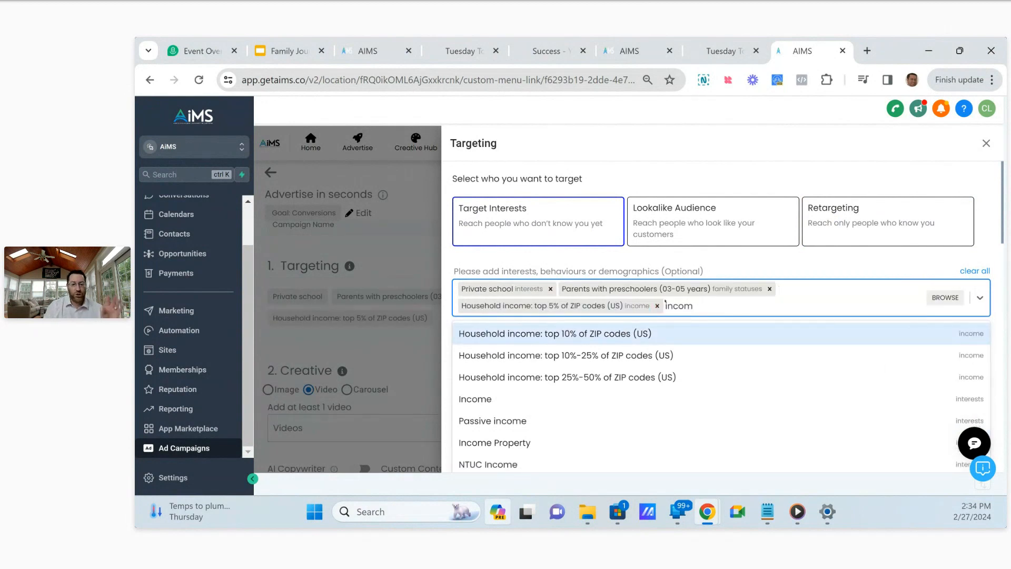
Remove the private school, preschool parents and household income entries from the targeted interests, and clear the search text.
left_click(551, 289)
left_click(667, 289)
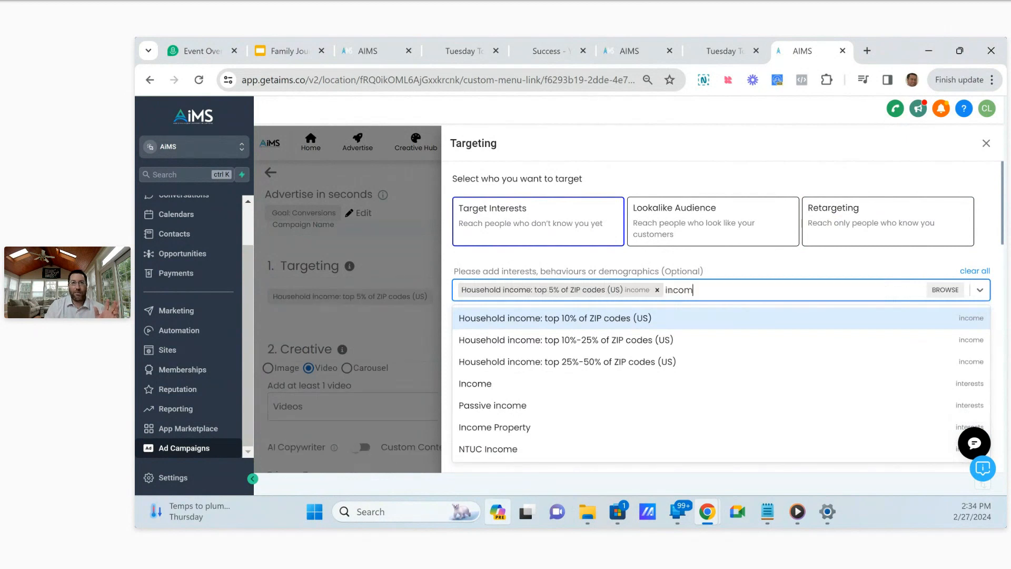
left_click(657, 290)
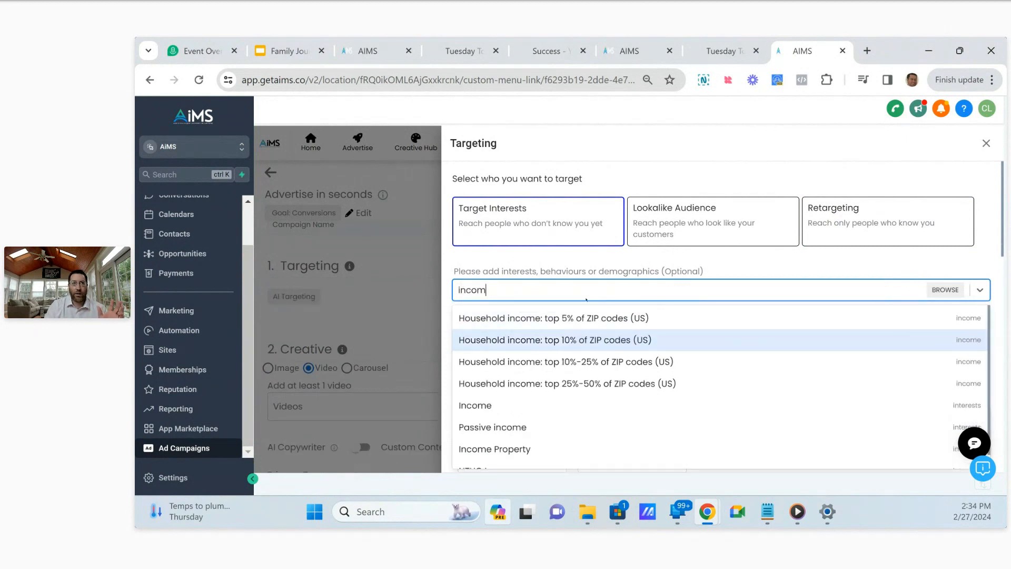
left_click(554, 290)
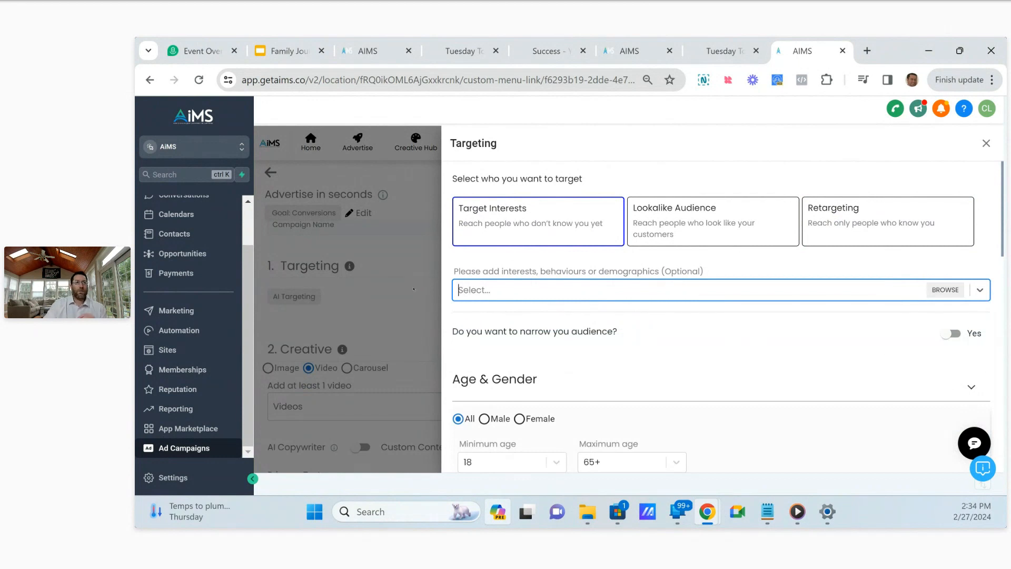
Leave the targeting settings, look at the suggested media for the ad's video creative, and close the media library.
left_click(414, 290)
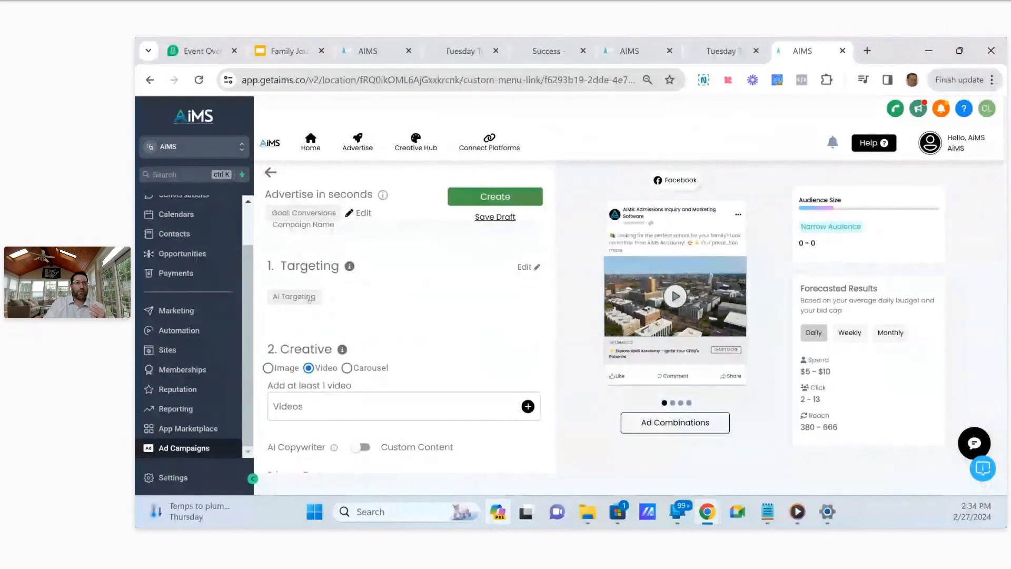
scroll(324, 331, "down", 1)
left_click(311, 337)
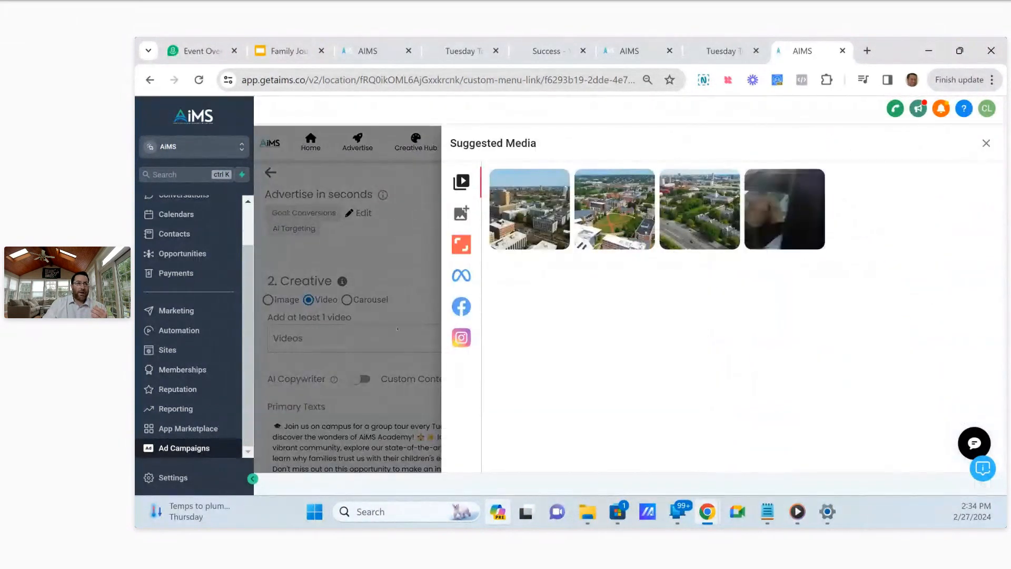
left_click(319, 364)
Delete the "Join us on campus" primary text and remove the emoji opening the "Looking for the perfect school" text.
scroll(319, 364, "down", 3)
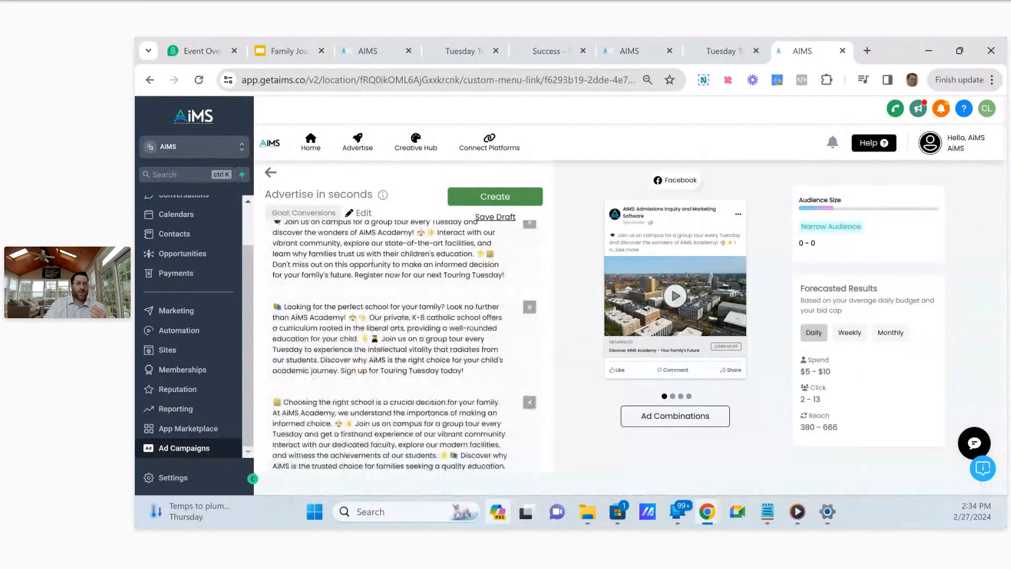
scroll(319, 364, "up", 2)
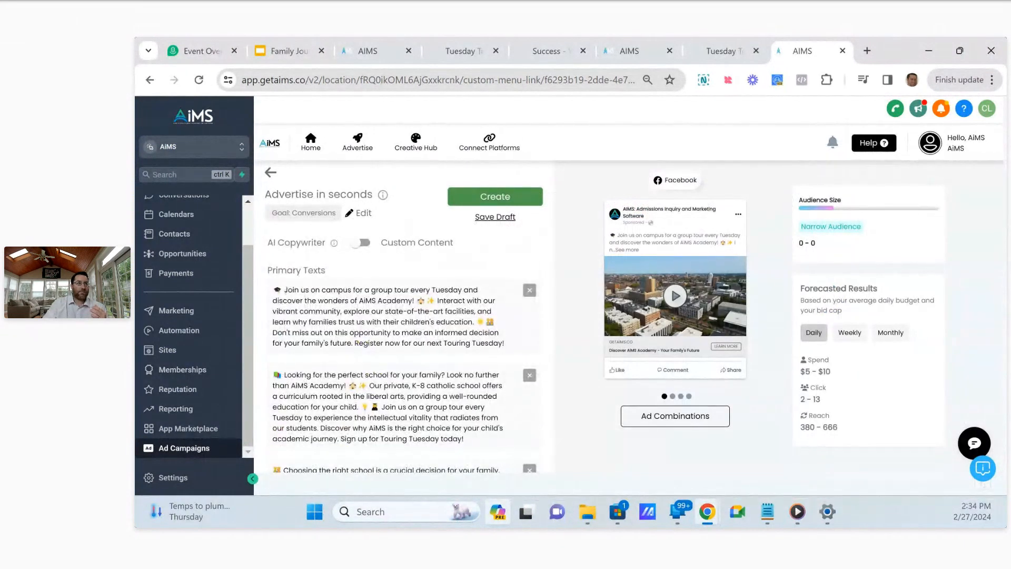
left_click(328, 300)
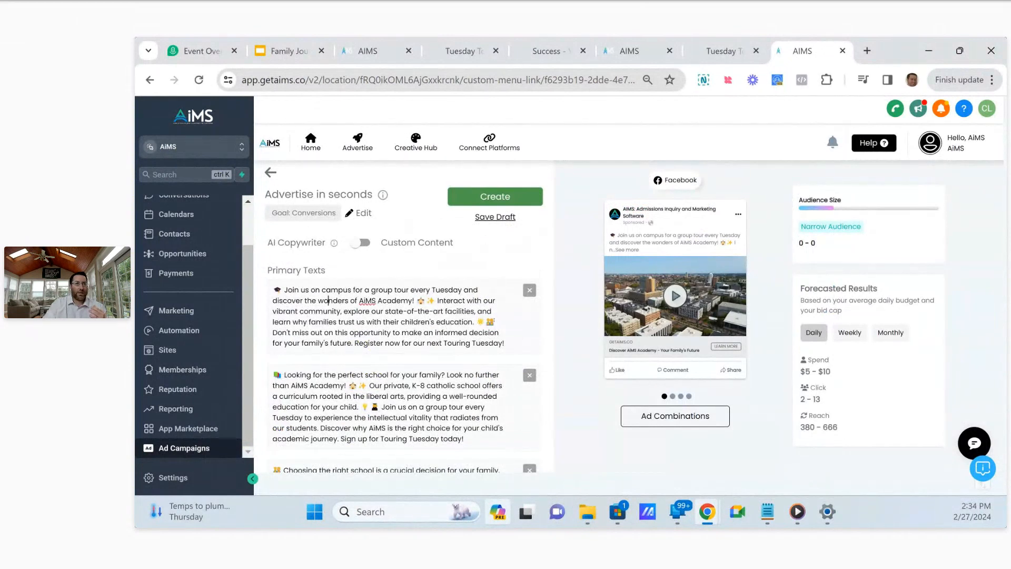
left_click(529, 290)
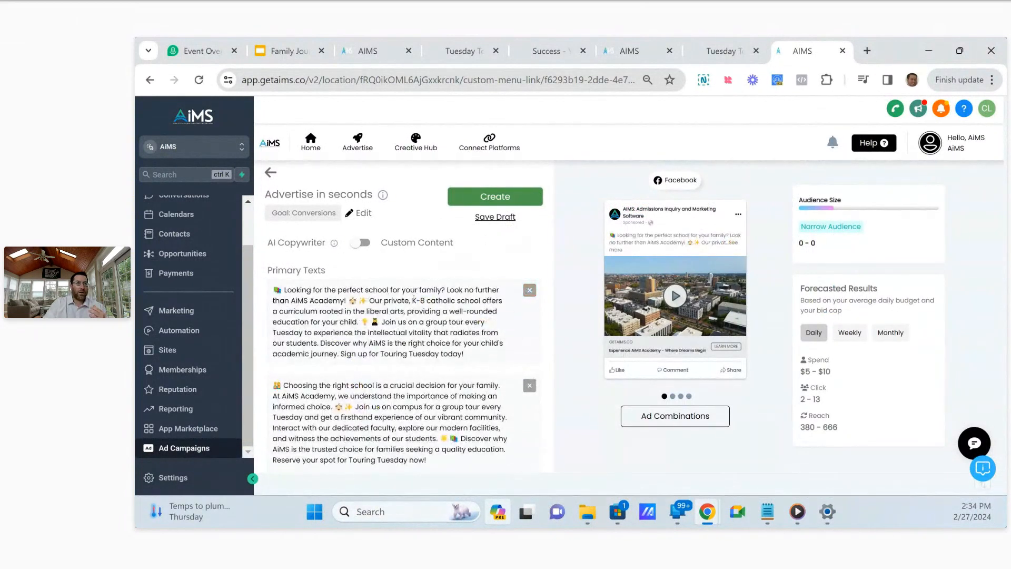
left_click(280, 289)
key("BackSpace")
Review the remaining ad texts and call to action, and select the daily budget amount.
scroll(355, 314, "down", 6)
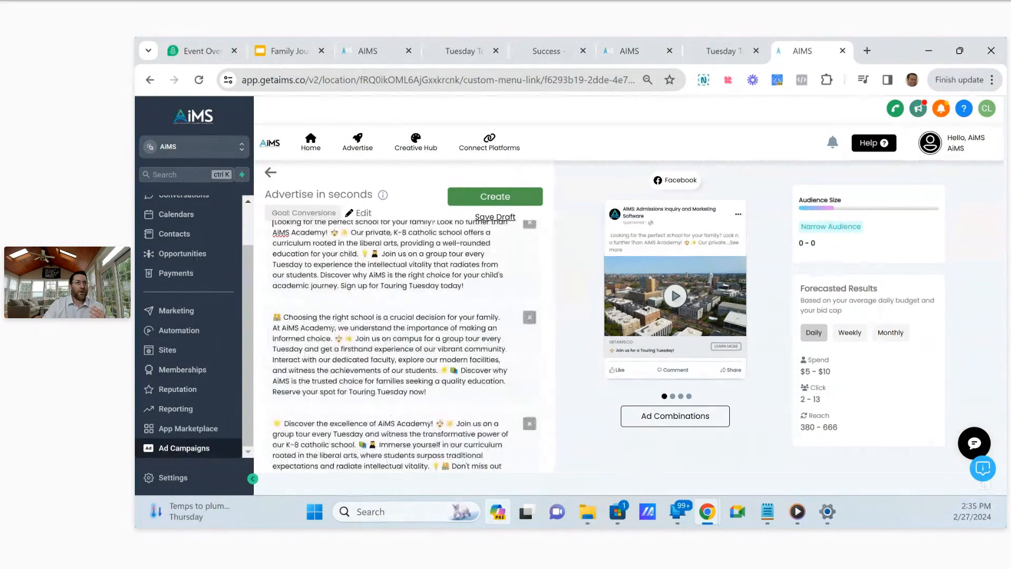
scroll(336, 323, "down", 8)
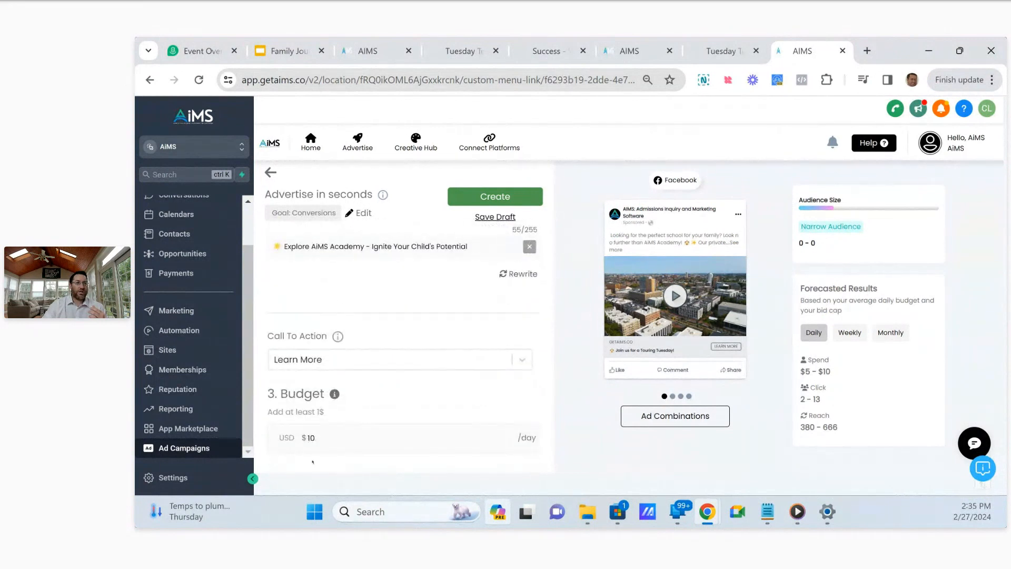
double_click(310, 438)
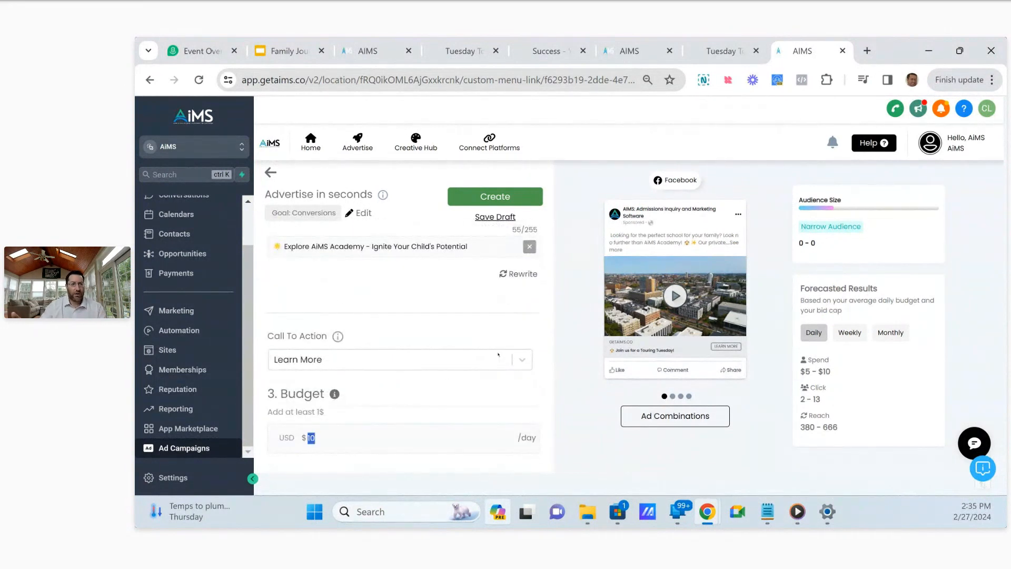
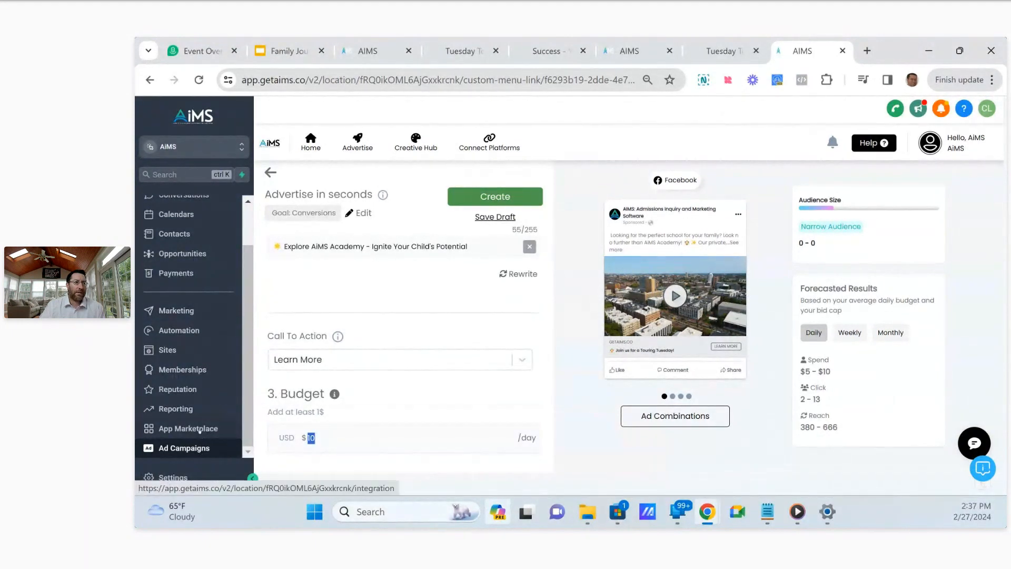
Switch to the AIMS Academy account, open its Google Ads reporting, and ignore the missing phone configuration alert.
left_click(352, 53)
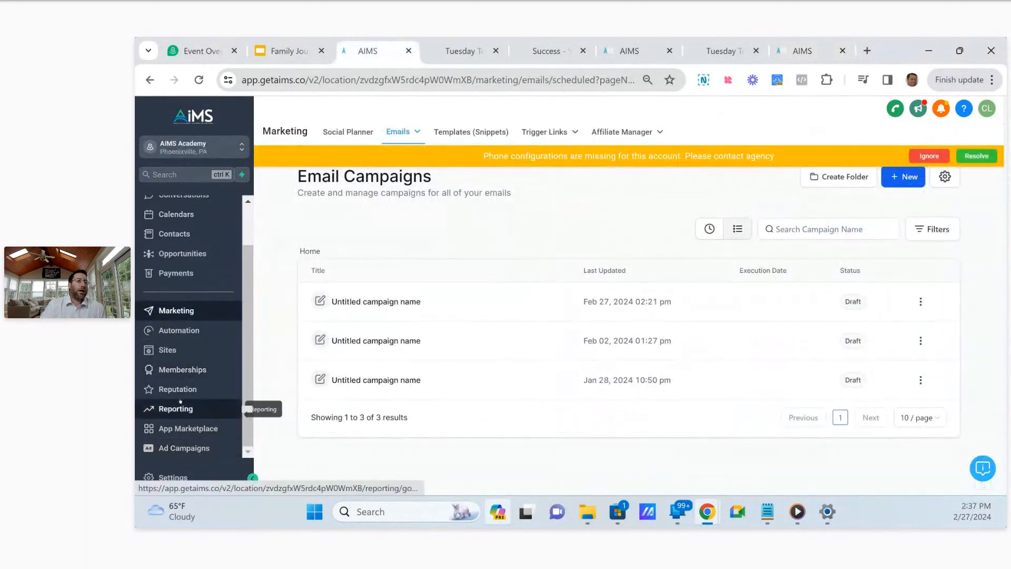
scroll(182, 400, "up", 1)
scroll(183, 400, "down", 1)
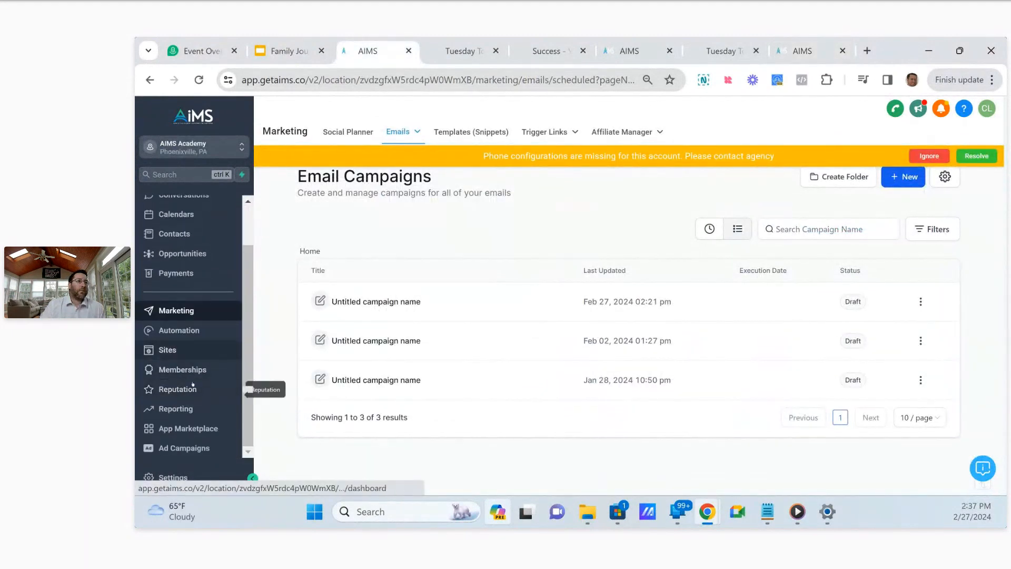
left_click(179, 408)
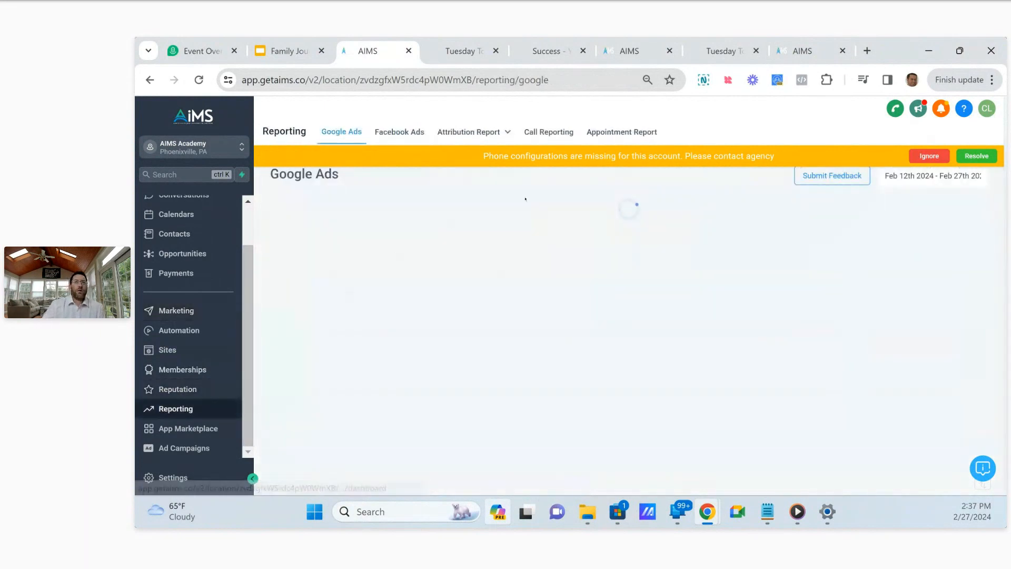
left_click(930, 156)
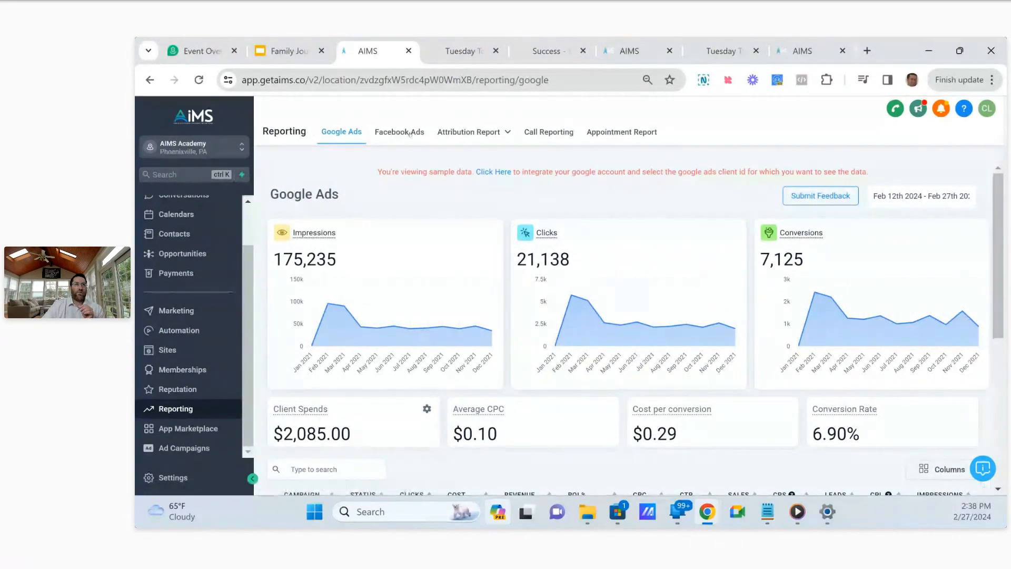
Open the new attribution report and view its figures by last attribution.
mouse_move(492, 136)
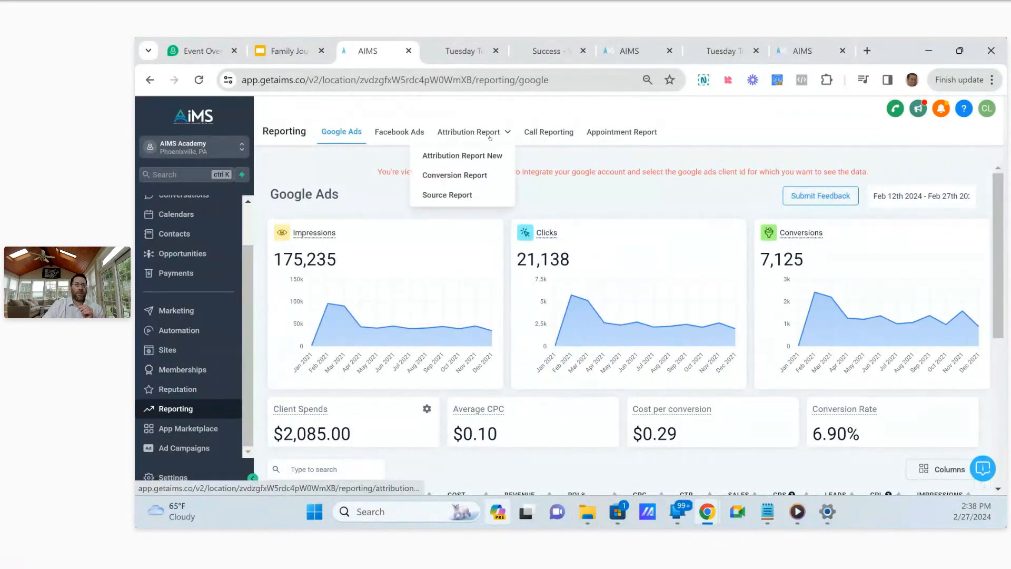
left_click(478, 162)
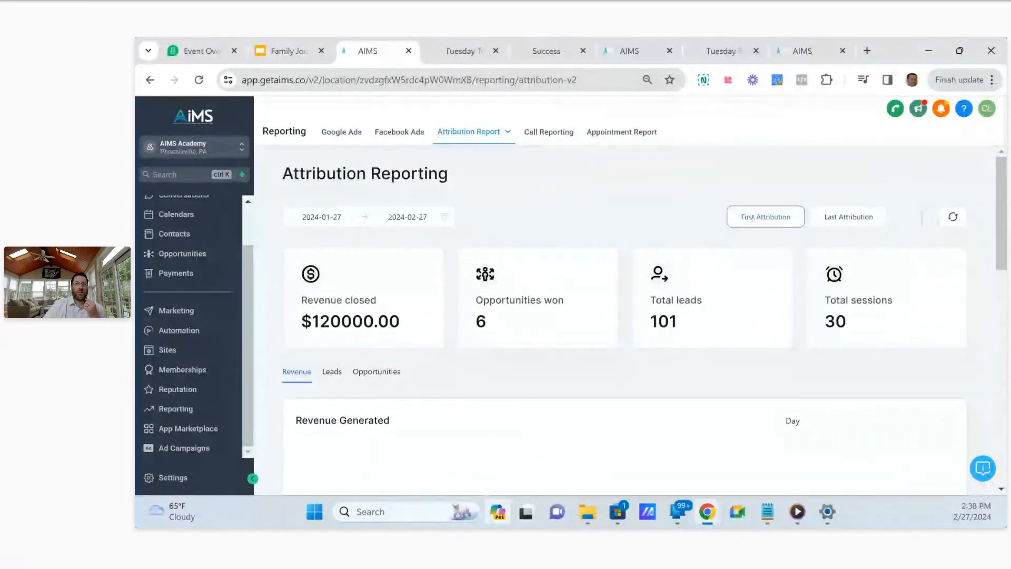
left_click(838, 224)
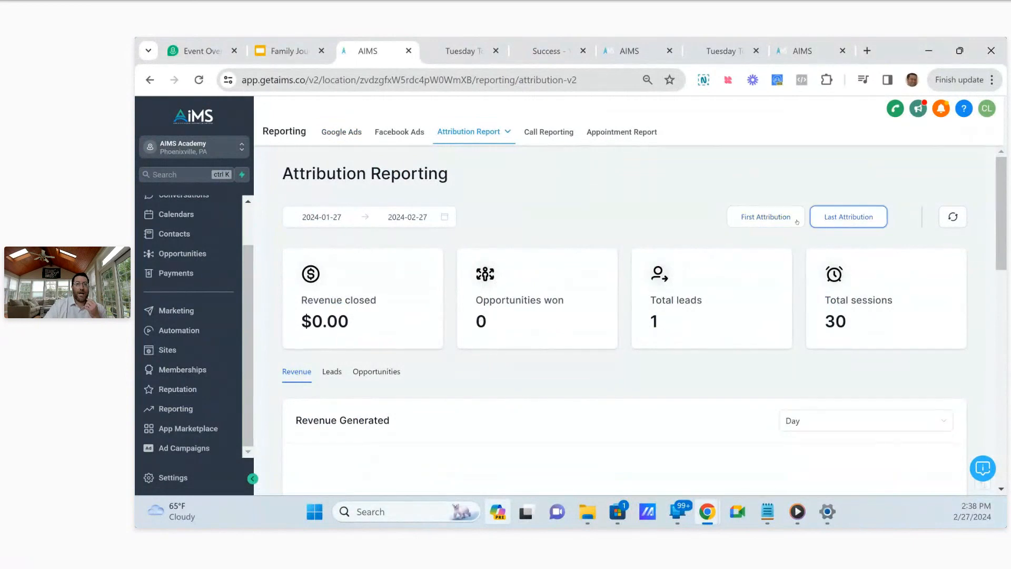
Switch the attribution report to first attribution and review its revenue chart and session events.
left_click(766, 217)
scroll(425, 291, "down", 1)
scroll(425, 291, "down", 6)
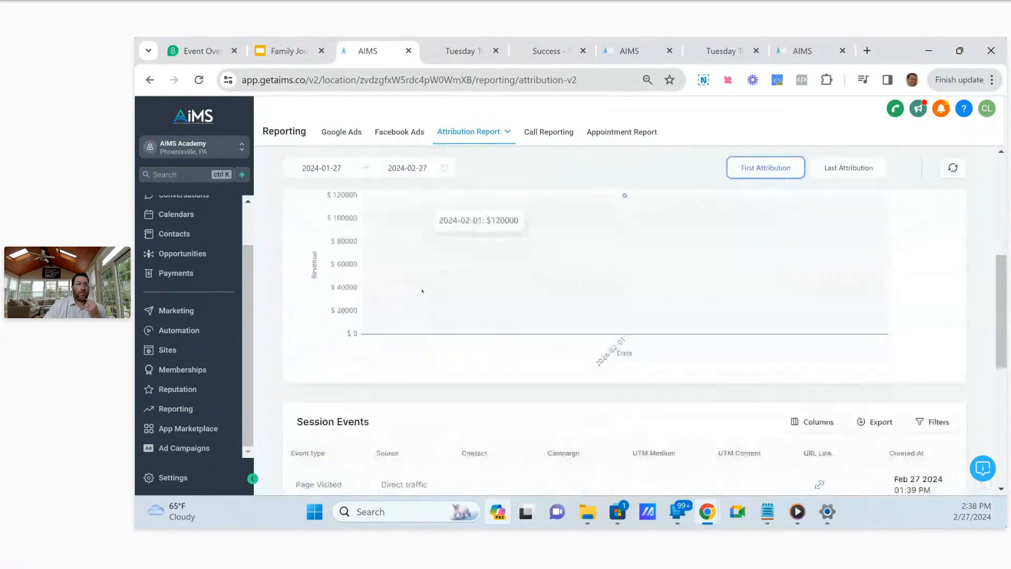
scroll(408, 279, "up", 4)
scroll(408, 280, "up", 5)
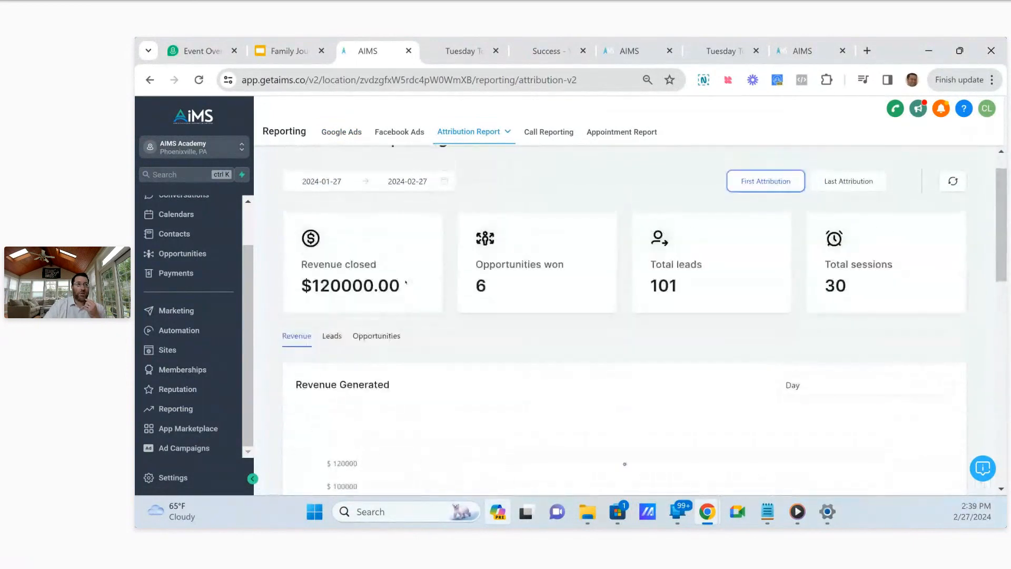
Show the attribution report's leads and examine their breakdown by source and by medium.
left_click(332, 372)
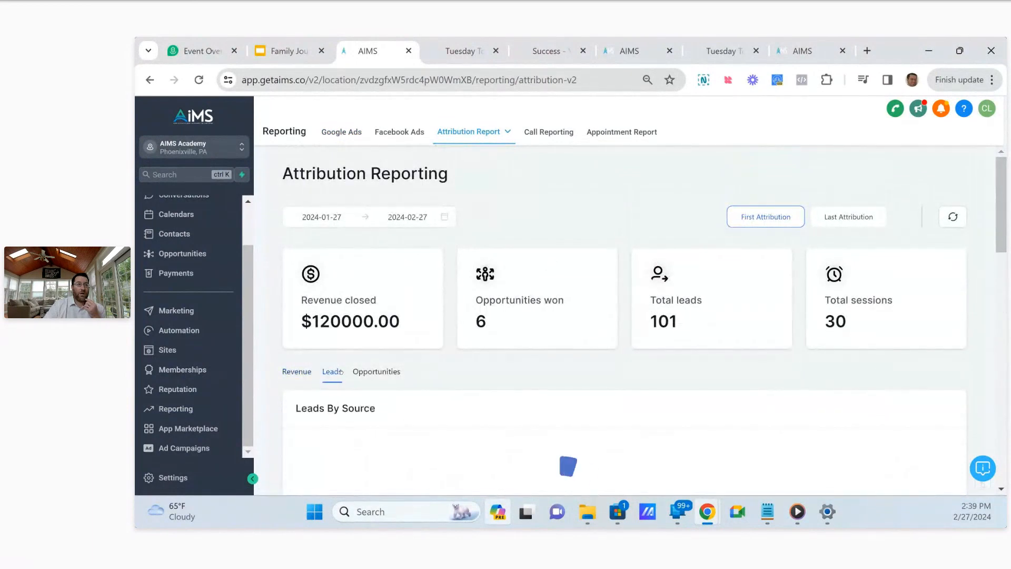
scroll(490, 410, "down", 8)
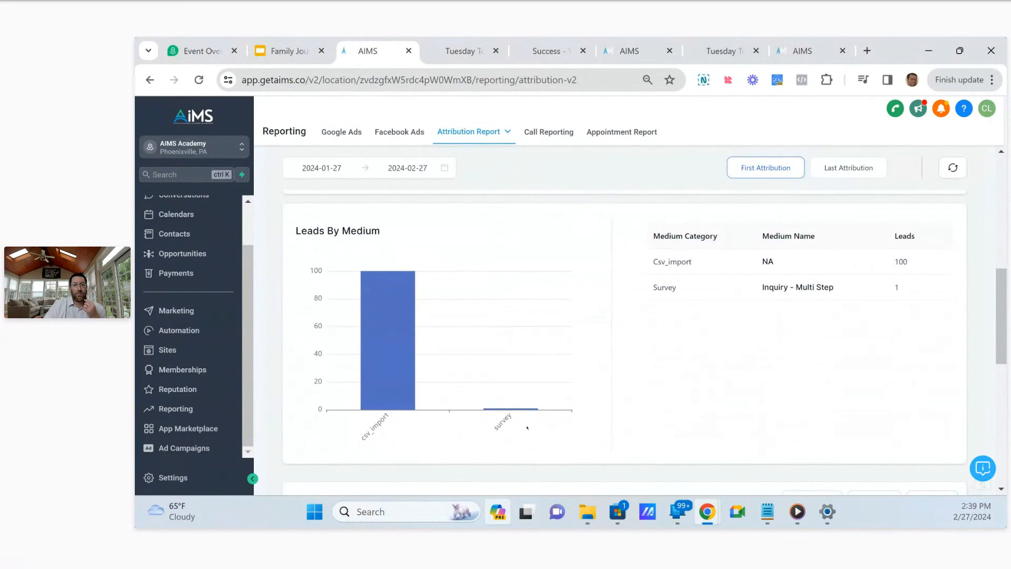
scroll(513, 418, "up", 4)
scroll(513, 419, "up", 4)
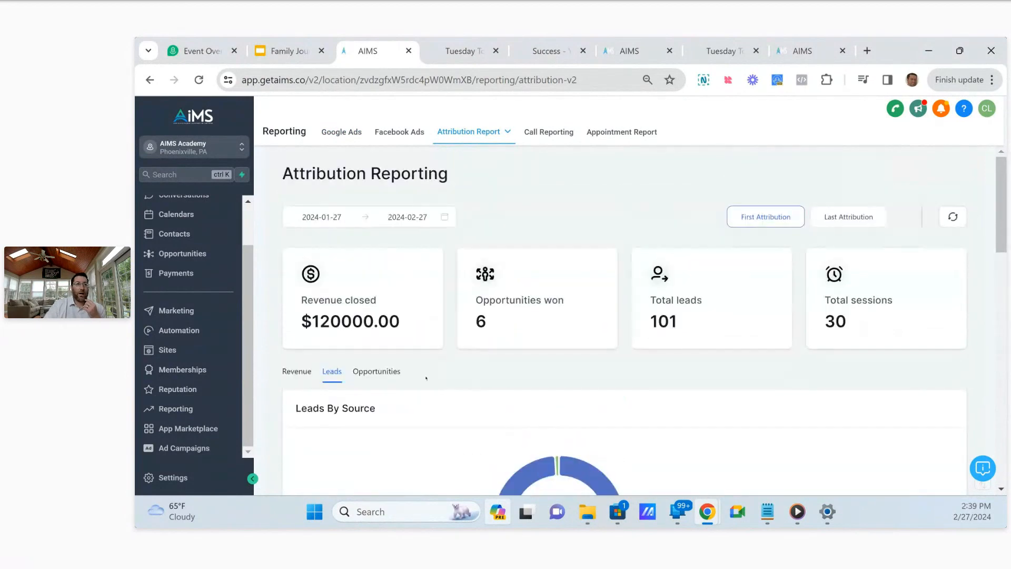
Open the conversion report, filter it to the Campus Tour calendar, and review its revenue, opportunity, contact and session charts.
mouse_move(468, 133)
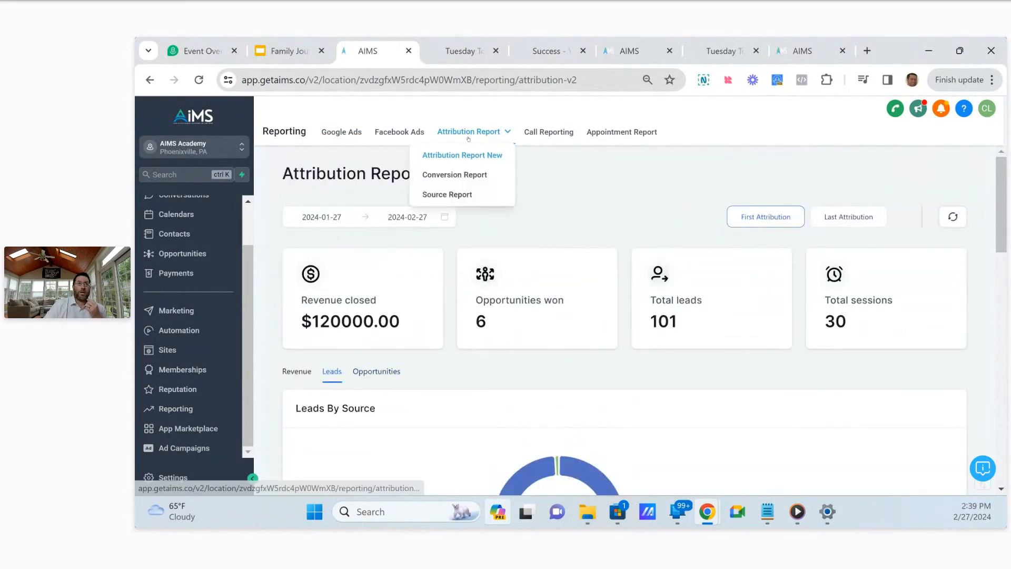
left_click(464, 175)
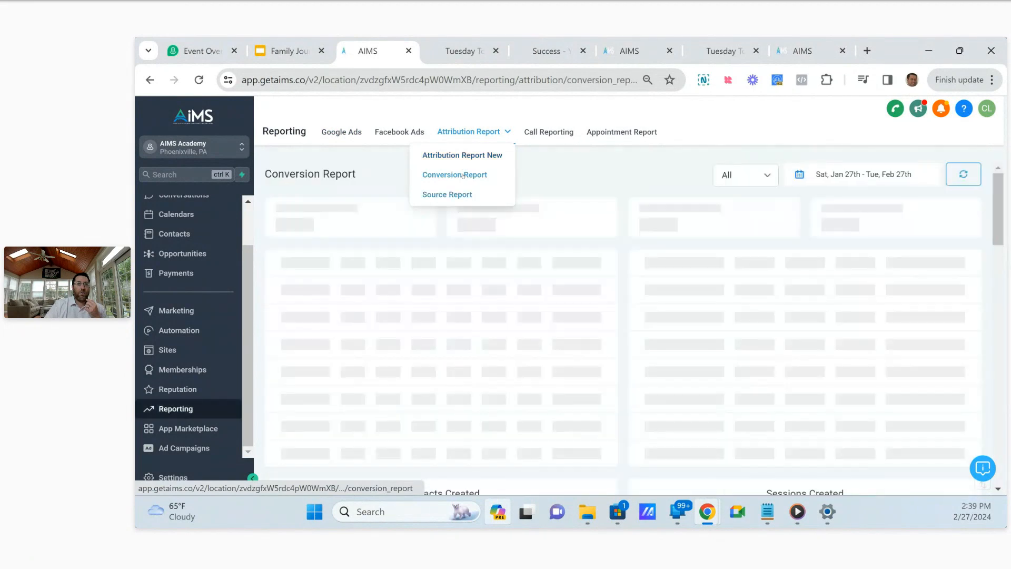
left_click(774, 179)
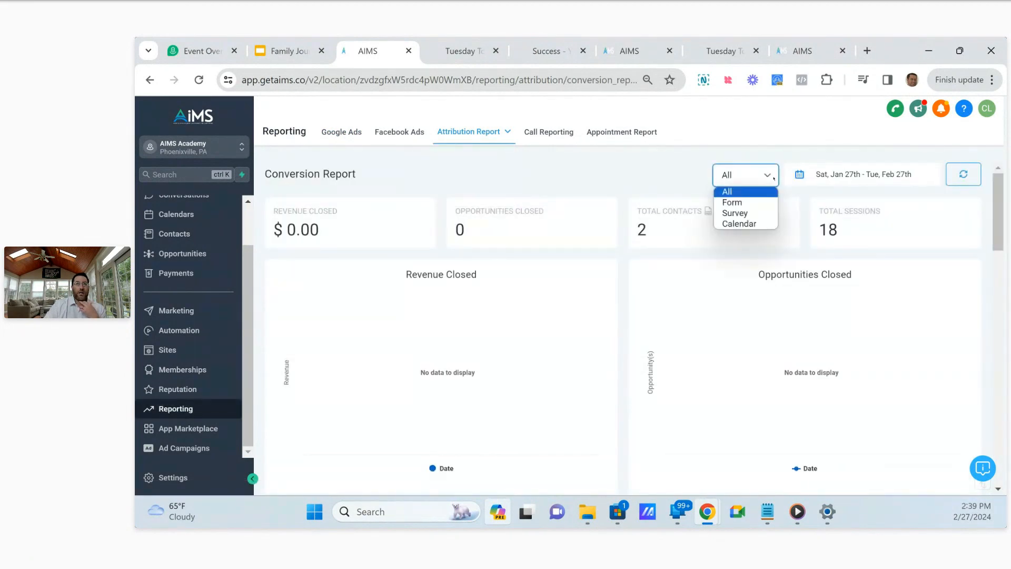
left_click(746, 225)
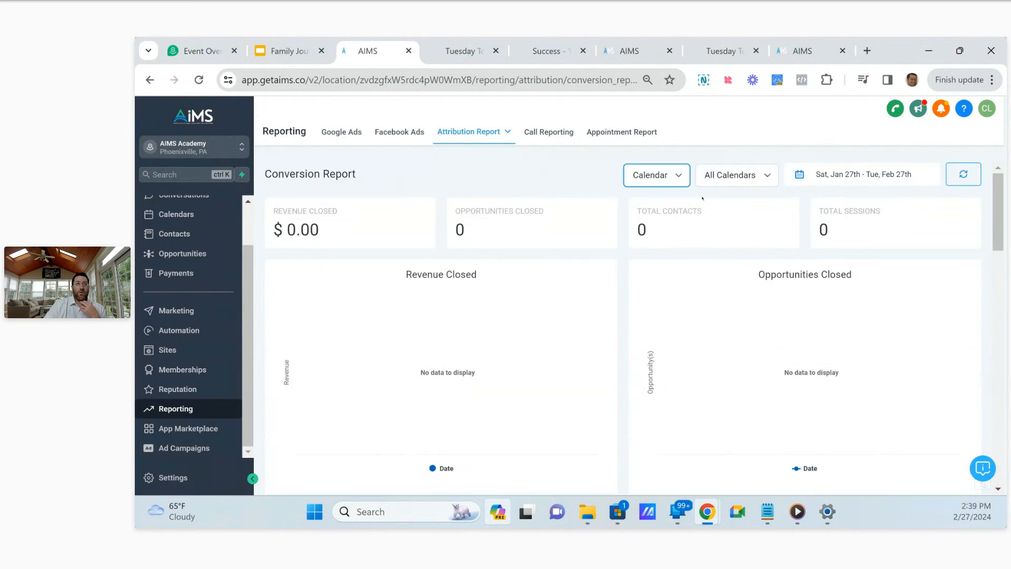
left_click(731, 175)
left_click(726, 201)
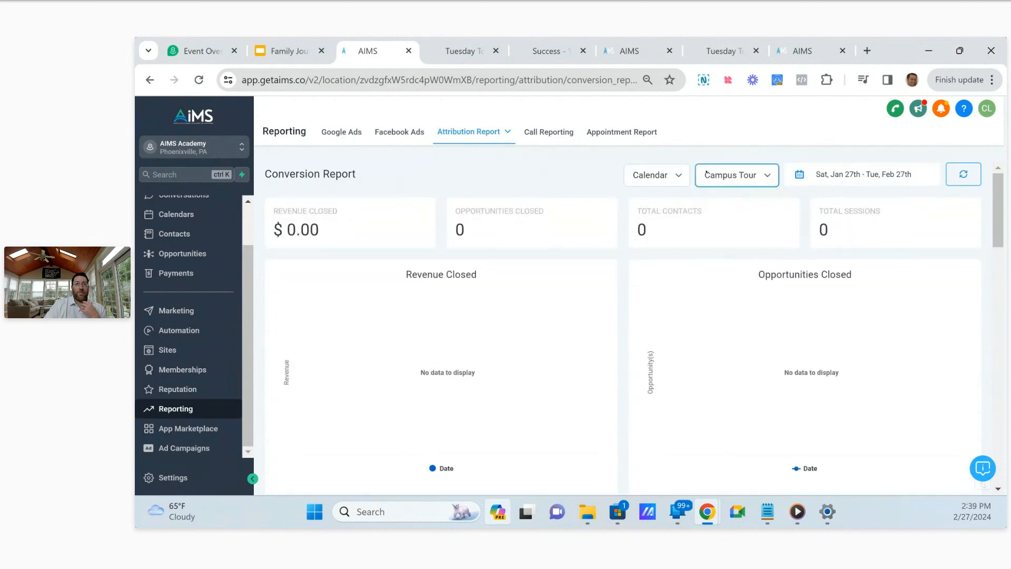
scroll(377, 227, "down", 3)
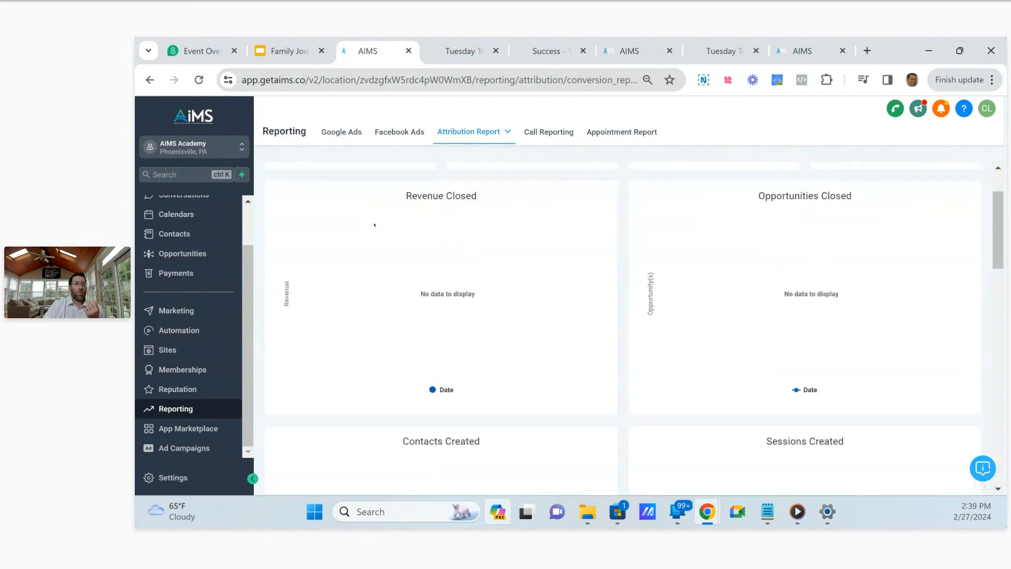
scroll(390, 258, "down", 10)
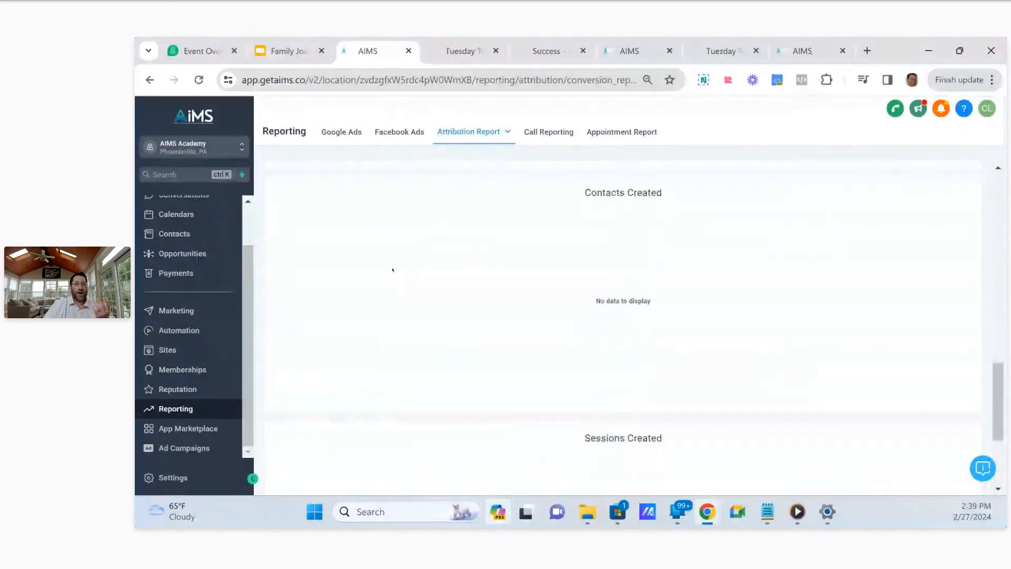
scroll(501, 281, "up", 5)
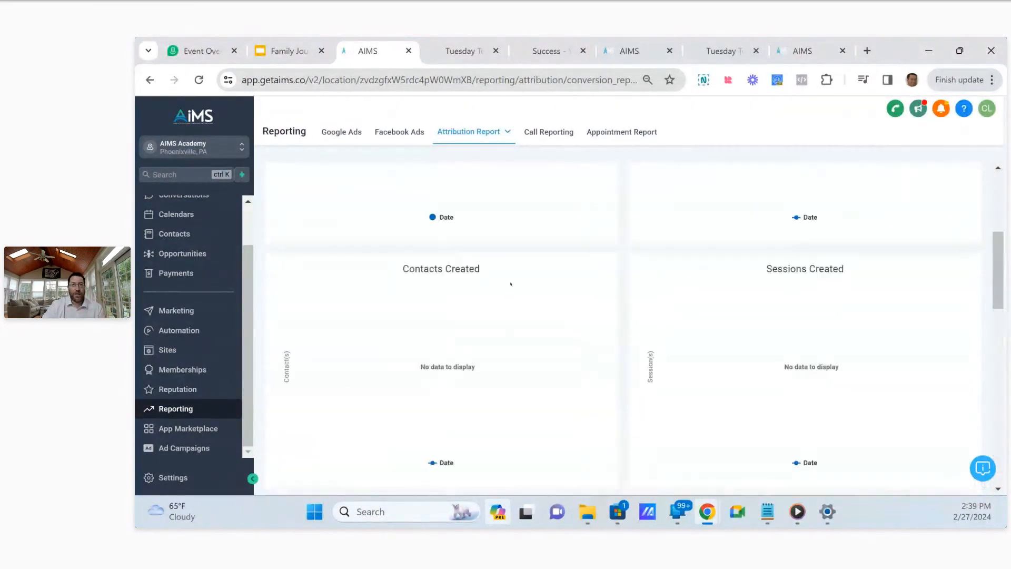
scroll(514, 278, "up", 3)
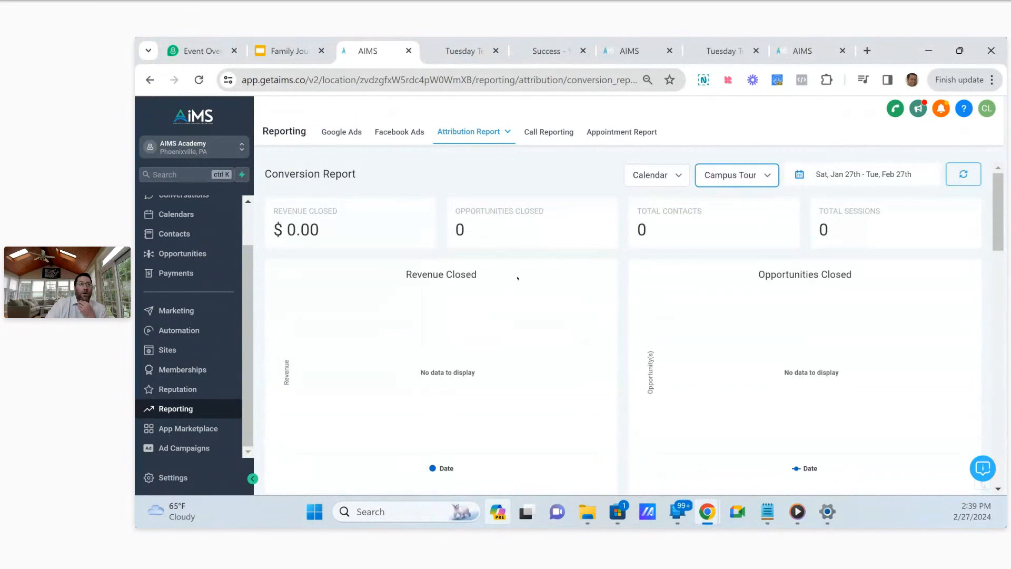
Open the dashboard and review the High School funnel, the stage distribution and the lead source report.
scroll(184, 248, "up", 1)
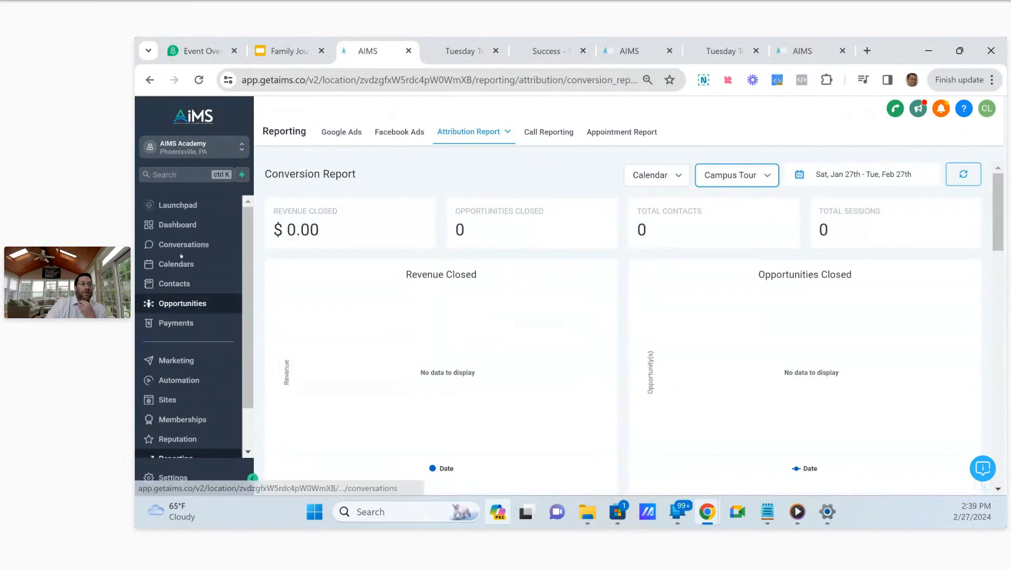
left_click(190, 224)
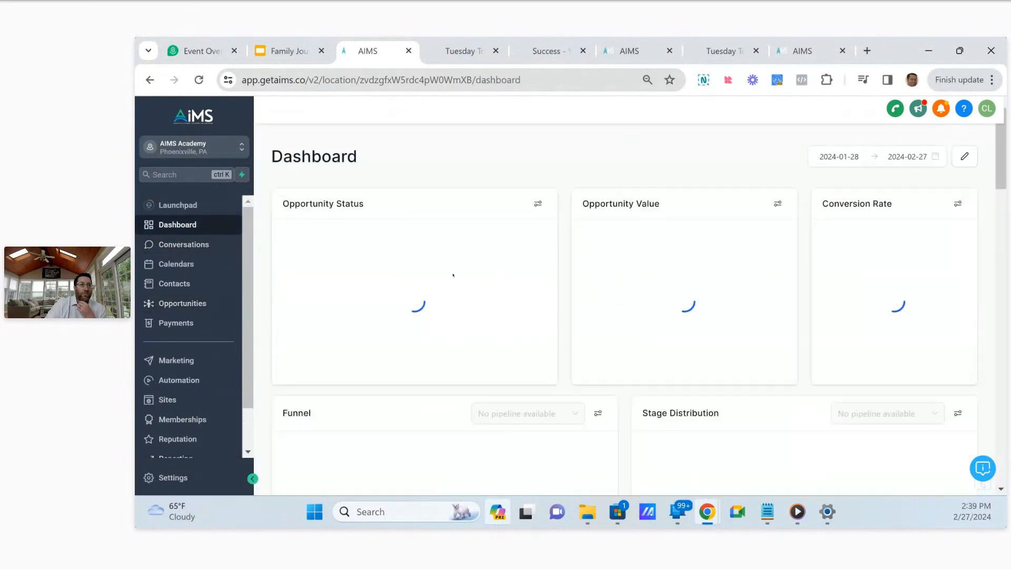
scroll(456, 274, "down", 8)
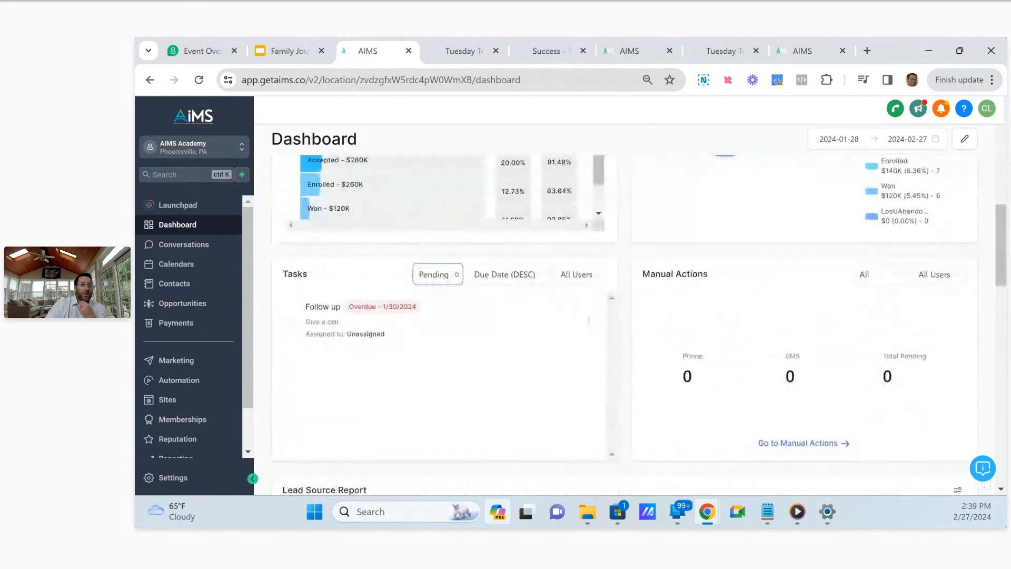
scroll(445, 271, "up", 4)
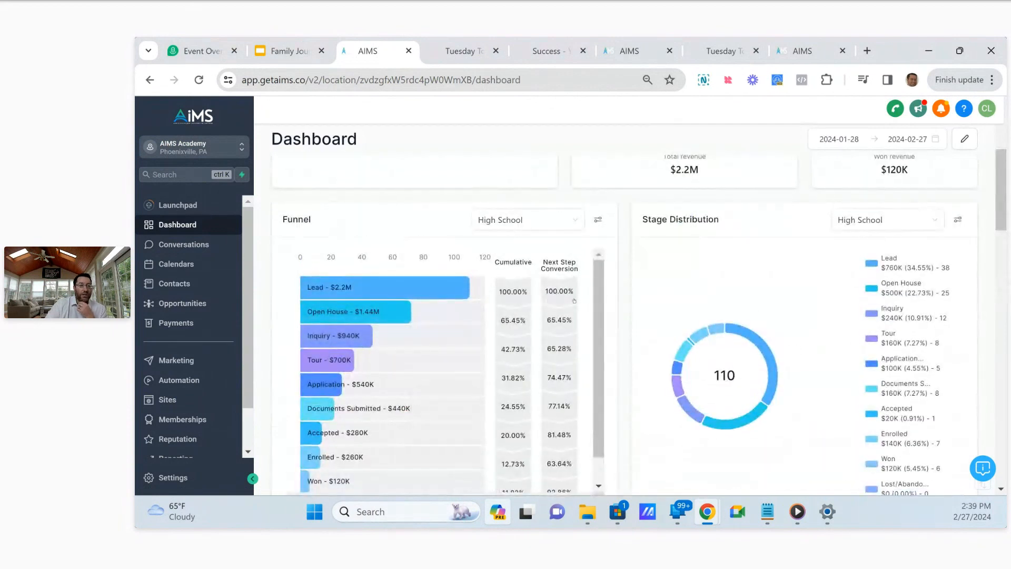
scroll(582, 367, "down", 1)
scroll(558, 387, "down", 8)
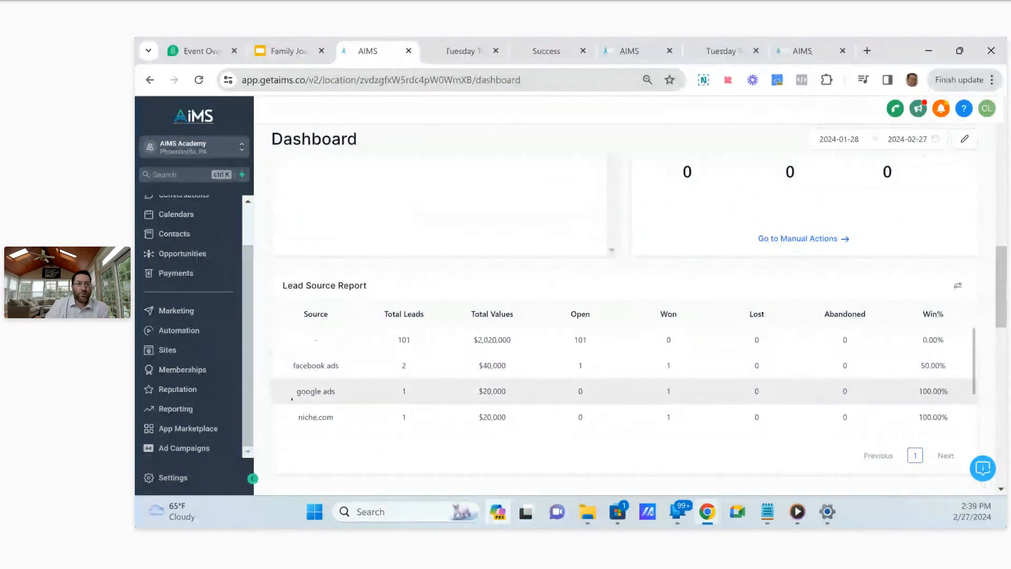
scroll(291, 399, "down", 2)
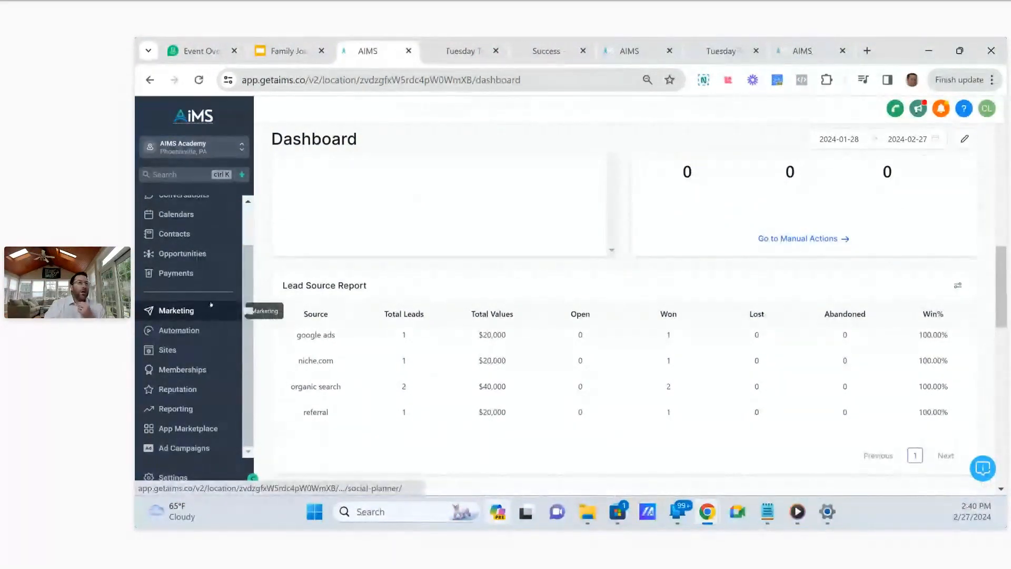
Open the contacts list, look at the available contact filters, and close them without applying any.
left_click(184, 236)
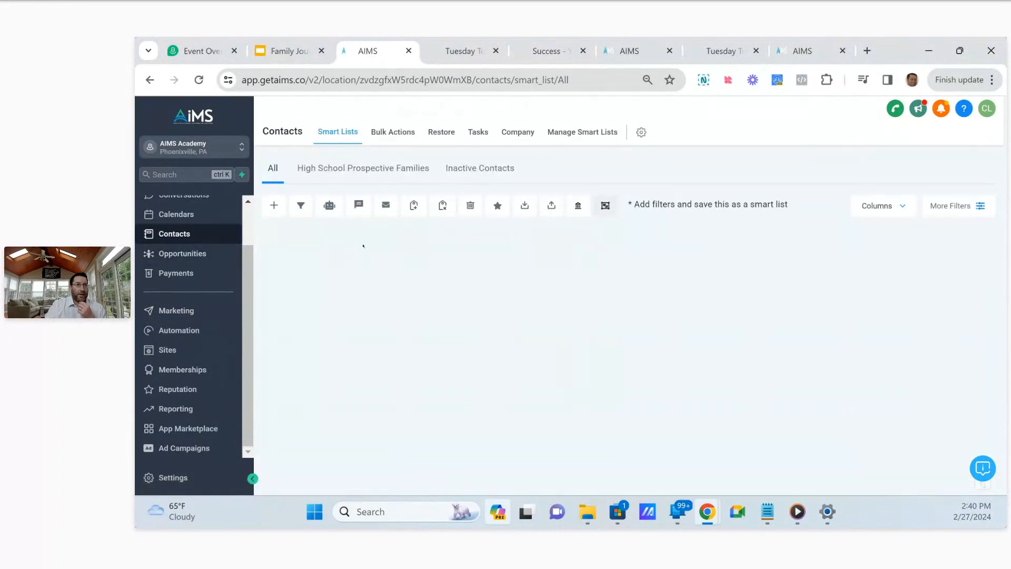
scroll(221, 374, "up", 2)
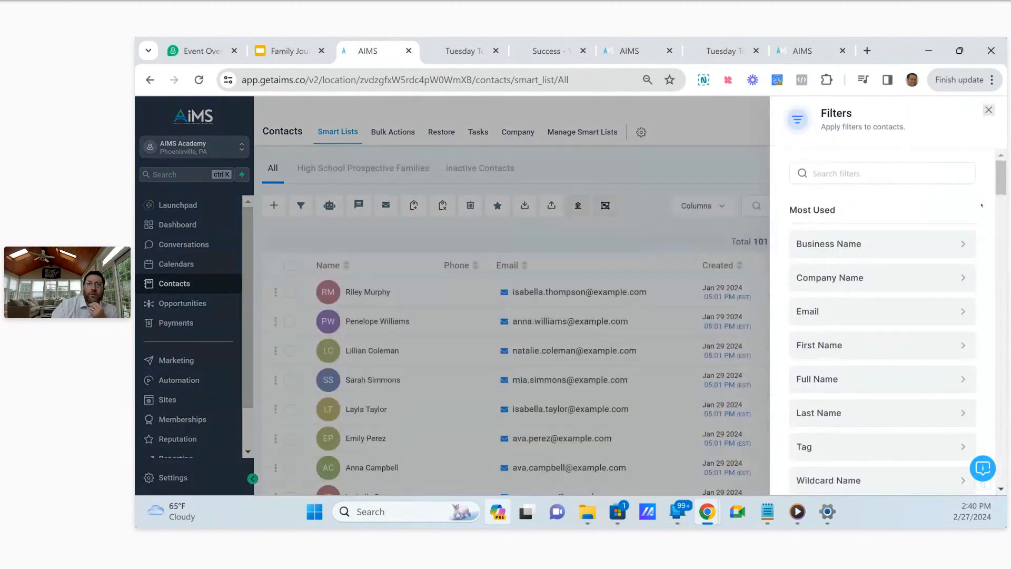
left_click(536, 228)
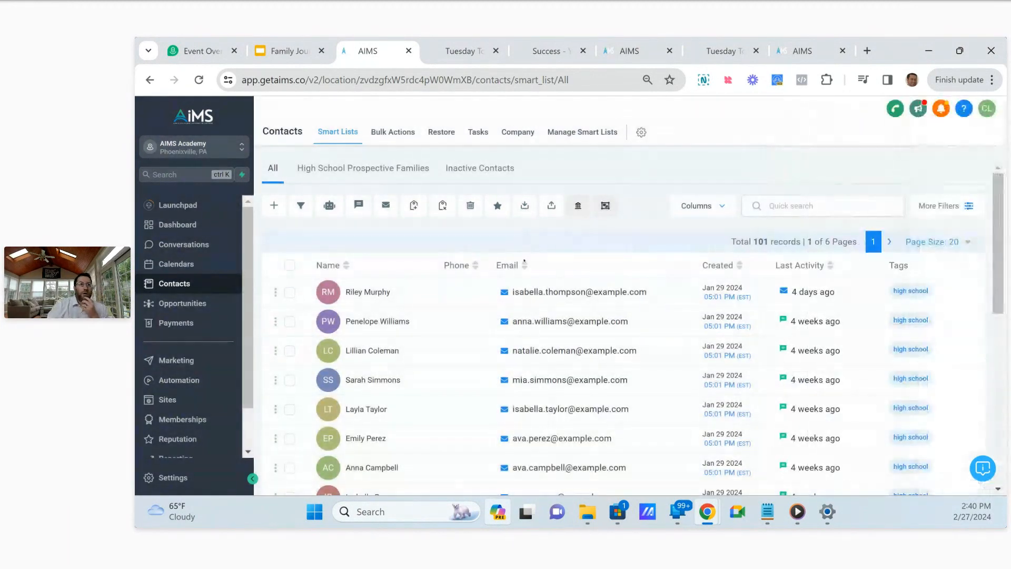
Open the first contact's record and highlight its first attribution session source.
left_click(376, 293)
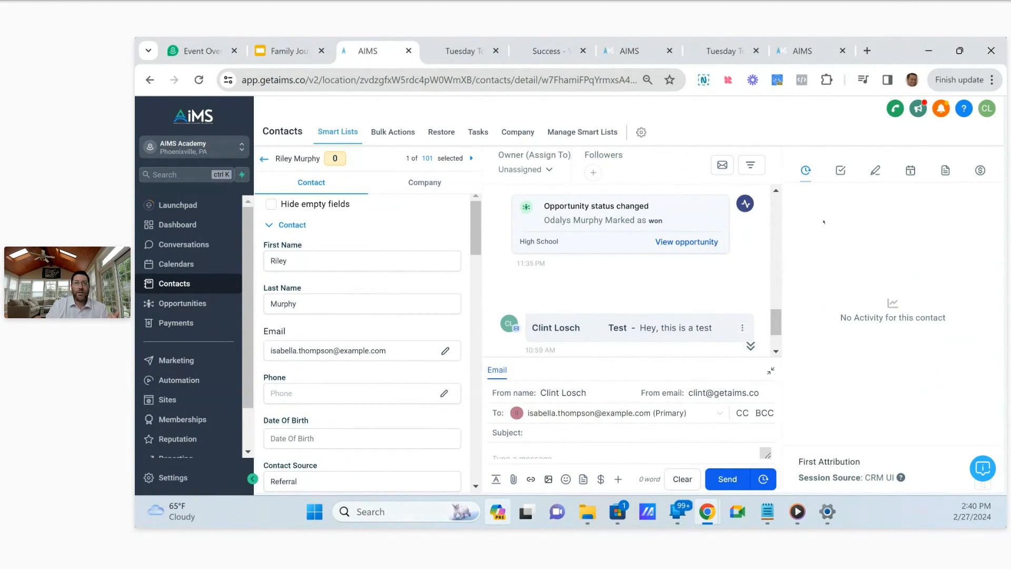
left_click_drag(803, 461, 895, 478)
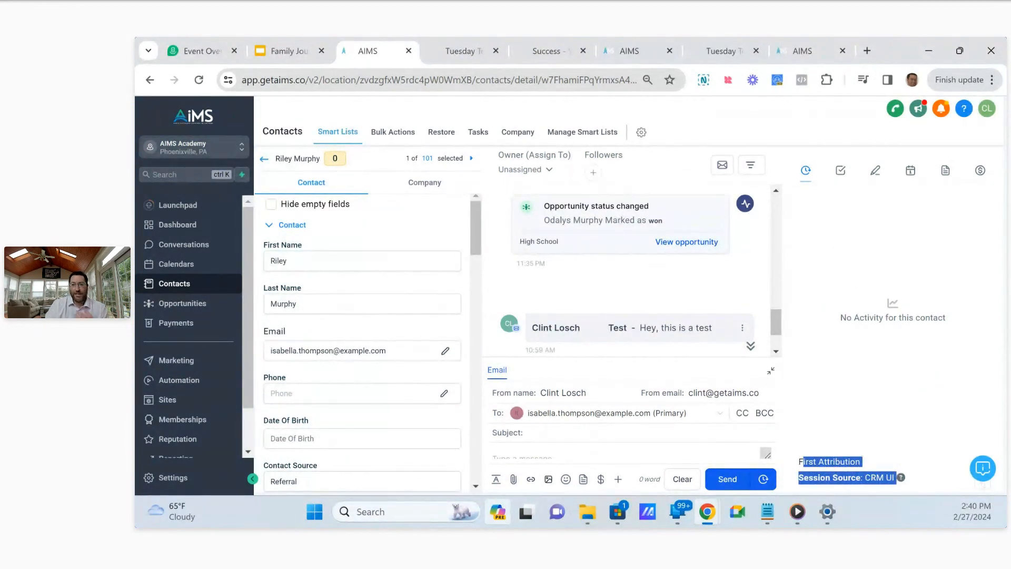
left_click(822, 461)
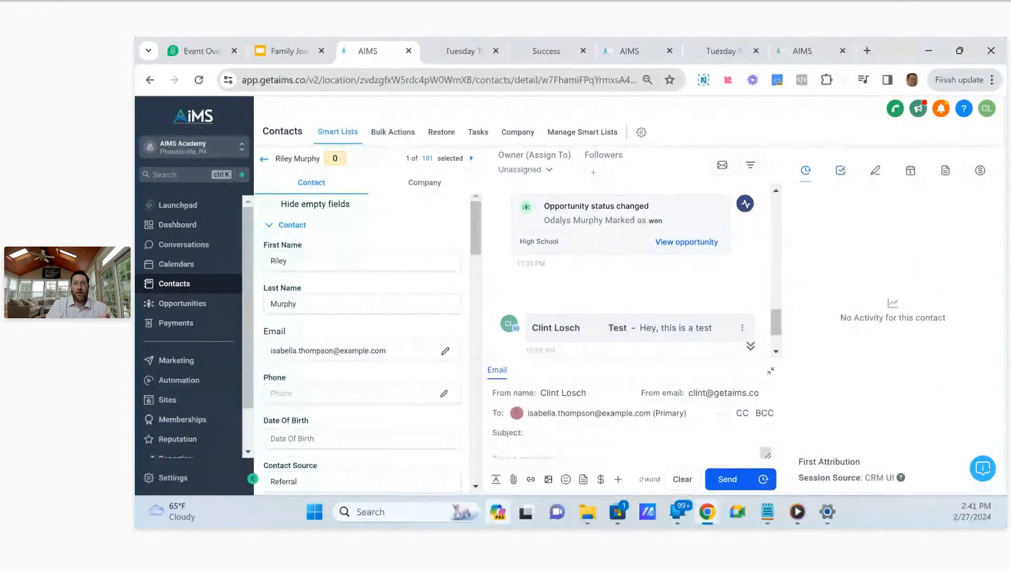
View the contact's tasks, notes, appointments and documents in turn.
left_click(840, 170)
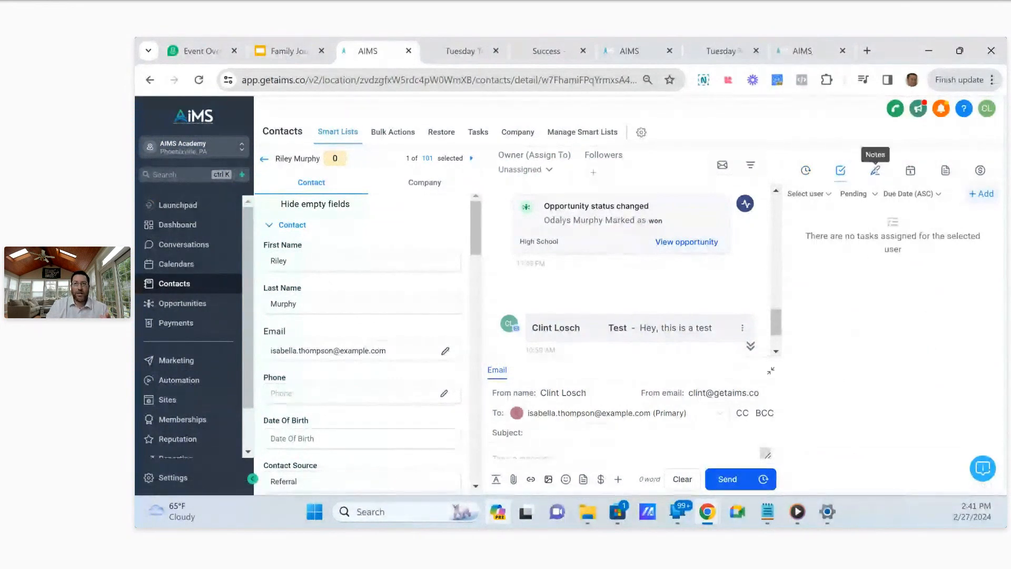
left_click(876, 170)
left_click(911, 170)
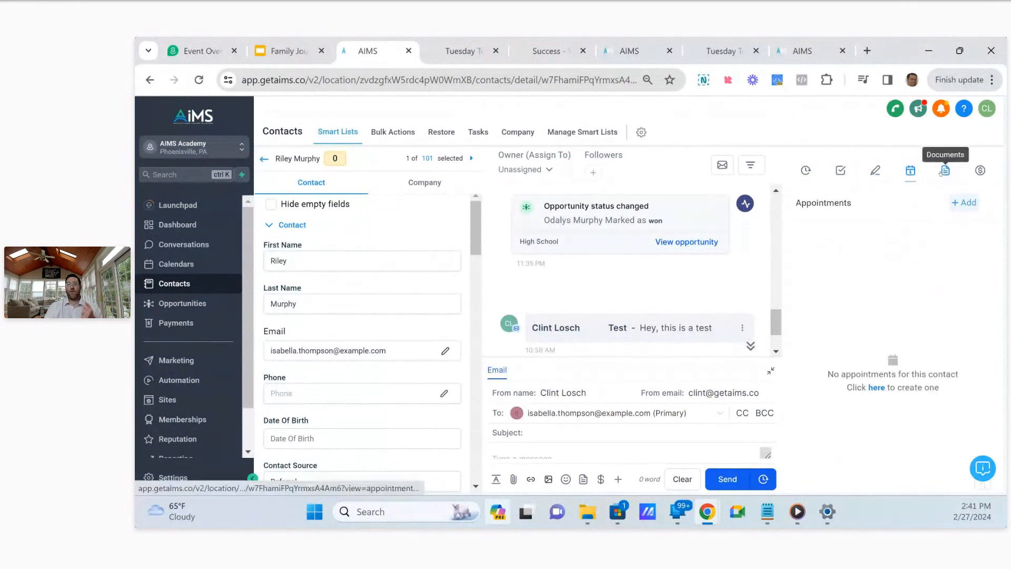
left_click(946, 171)
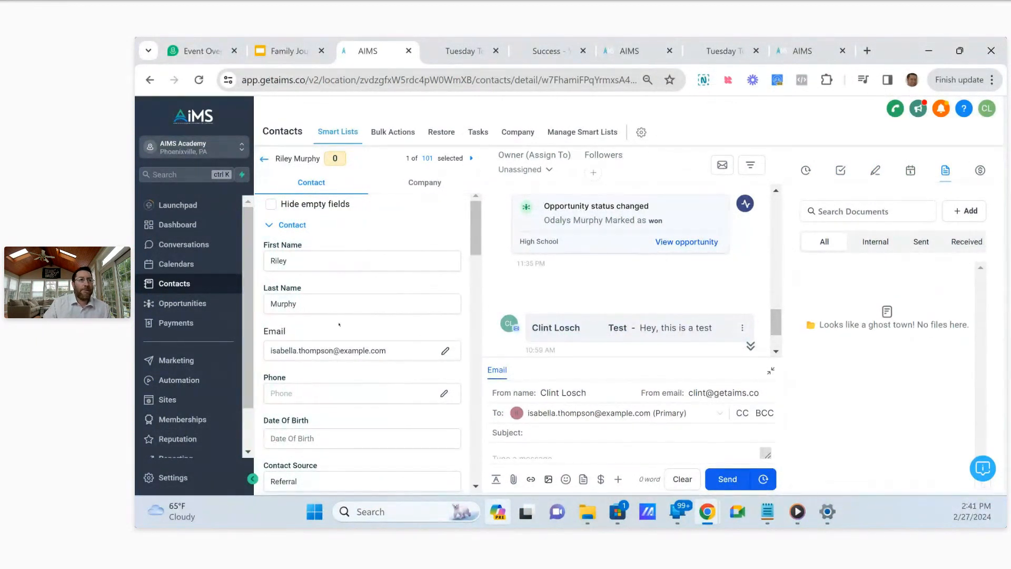
Review the contact's detail fields from contact type through grade level of interest down to tags and opportunities.
scroll(325, 294, "down", 5)
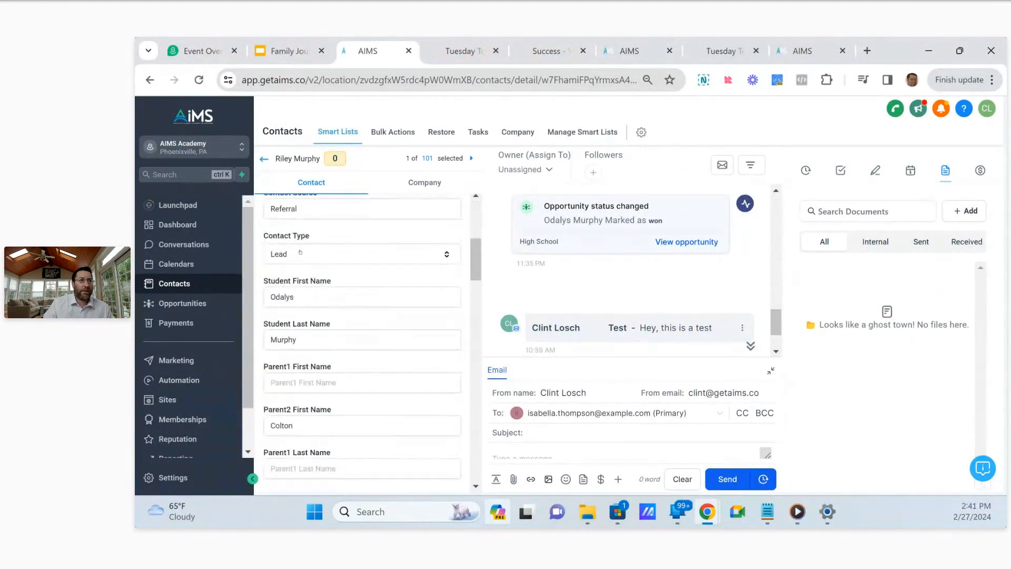
scroll(304, 268, "down", 10)
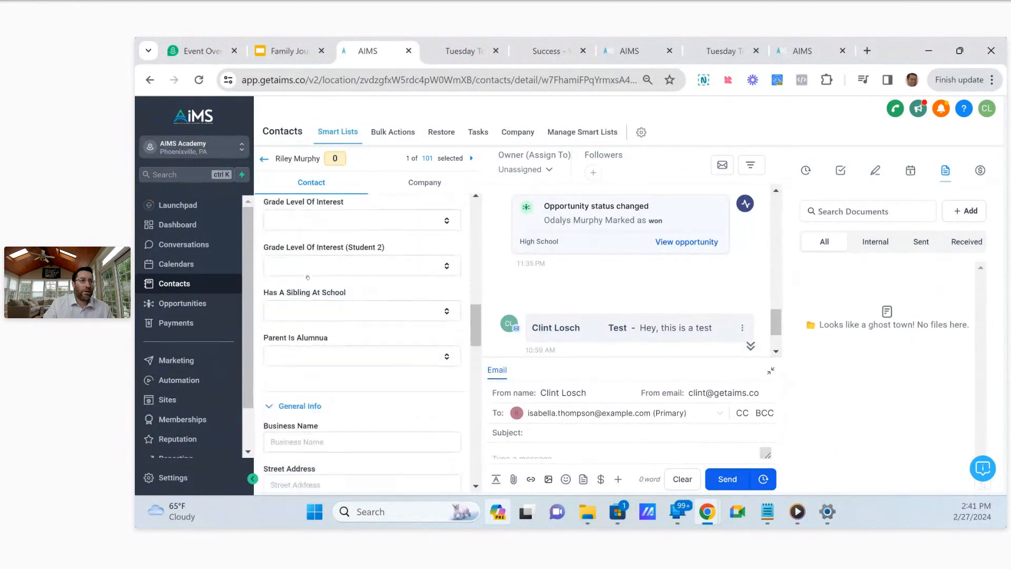
scroll(309, 278, "down", 10)
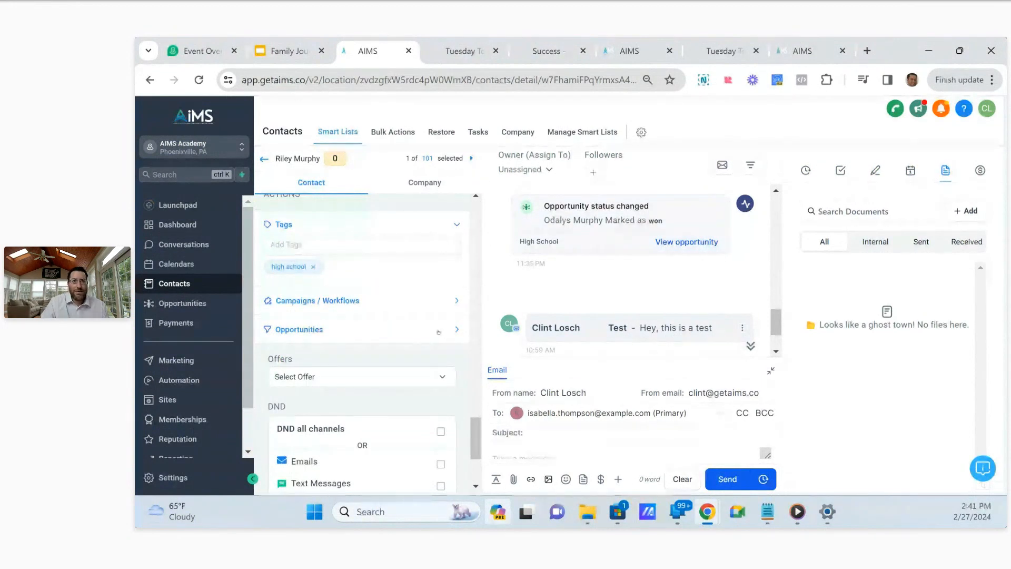
Open the opportunities board and view the High School pipeline's stages from Lead to Application.
left_click(181, 306)
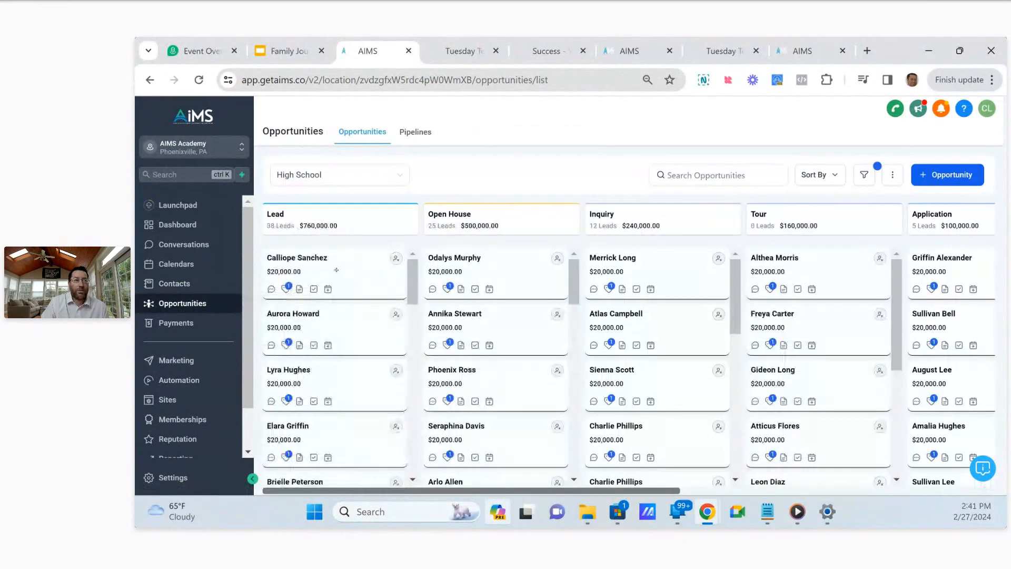
mouse_move(337, 270)
left_mouse_down()
mouse_move(500, 270)
mouse_move(315, 267)
mouse_move(685, 268)
mouse_move(337, 268)
mouse_move(345, 271)
left_mouse_up()
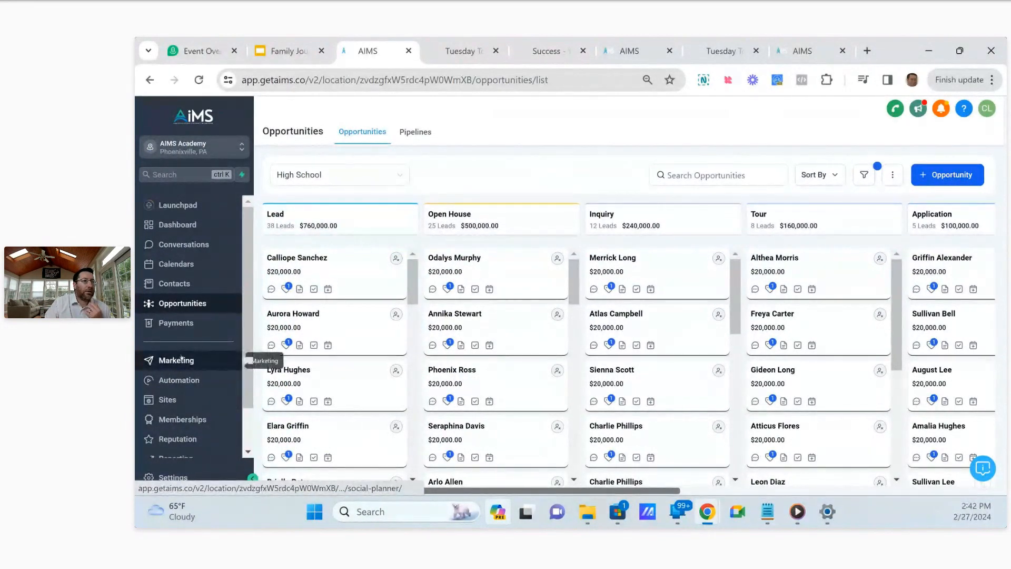
scroll(182, 359, "down", 1)
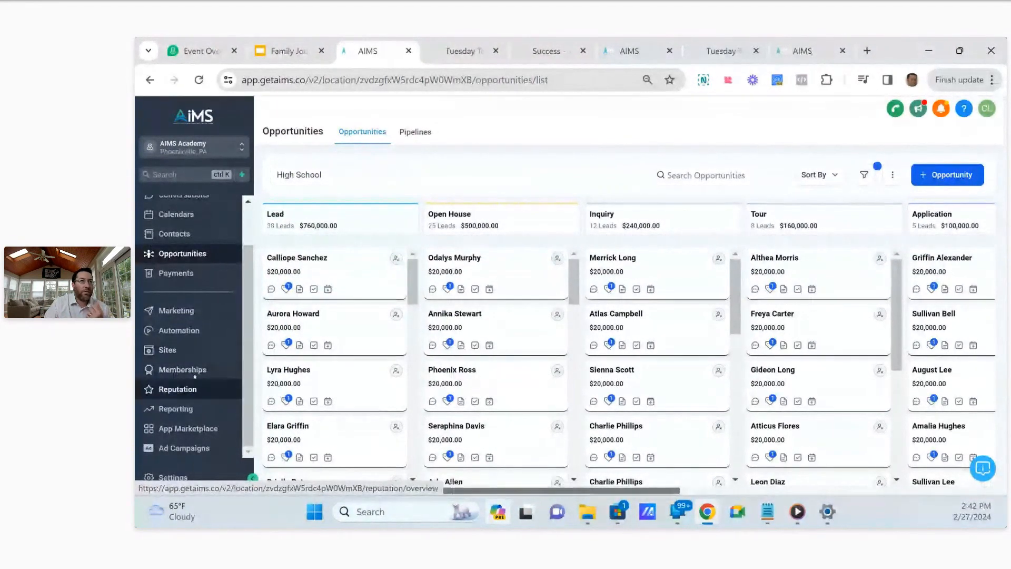
View the Listings page in the reputation section, and open the calendar's weekly view.
left_click(178, 389)
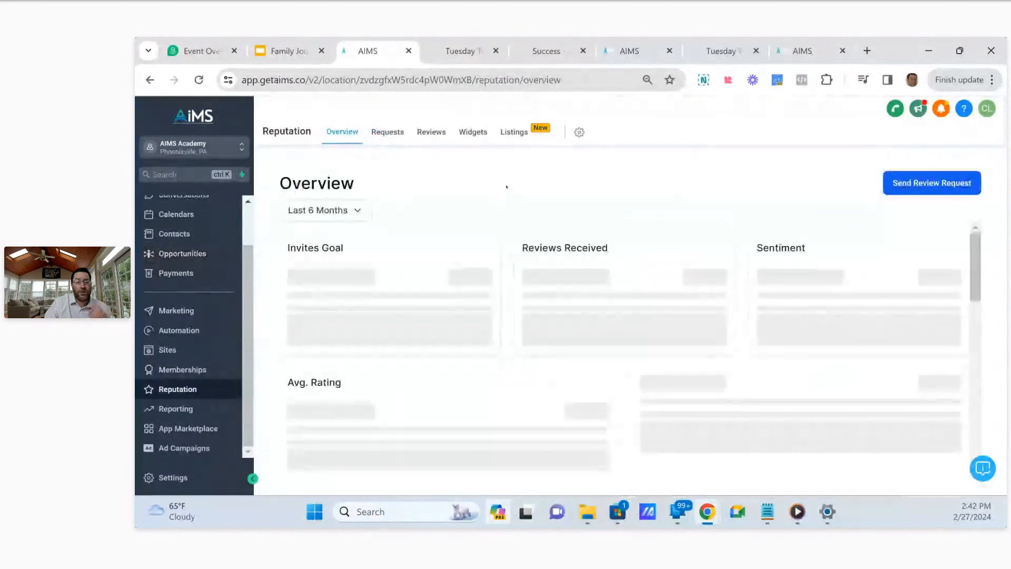
left_click(516, 133)
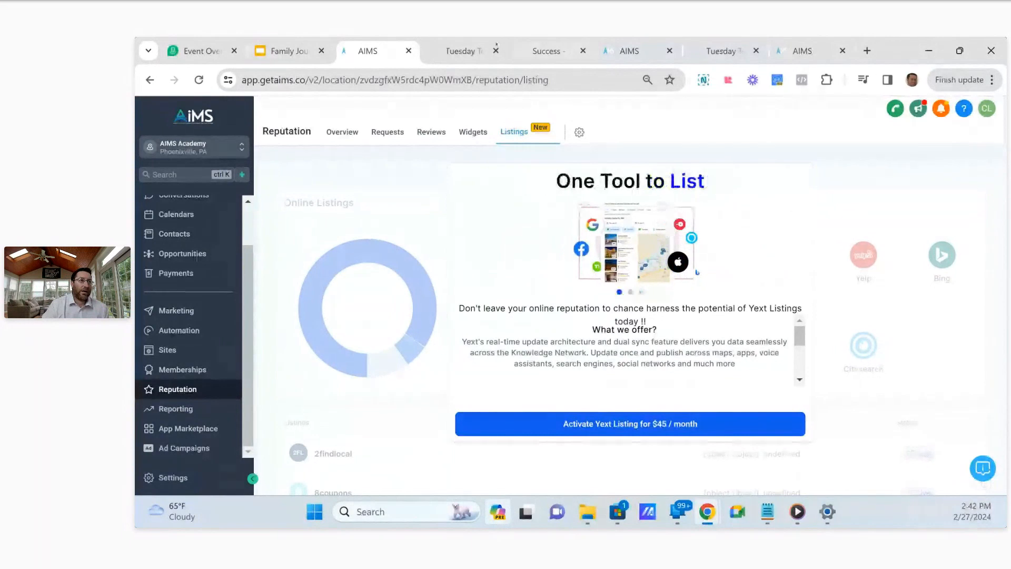
scroll(195, 358, "up", 2)
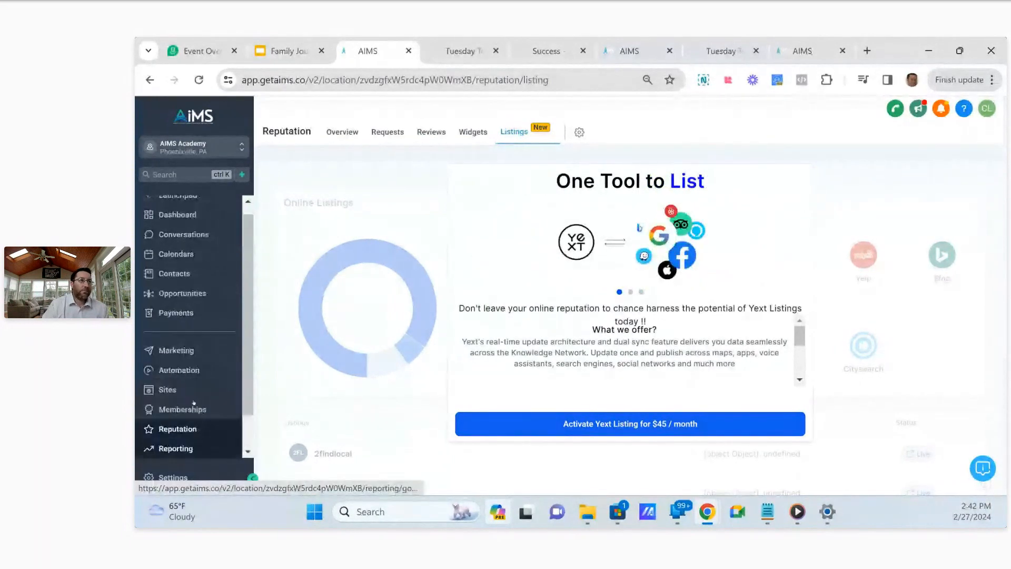
left_click(187, 266)
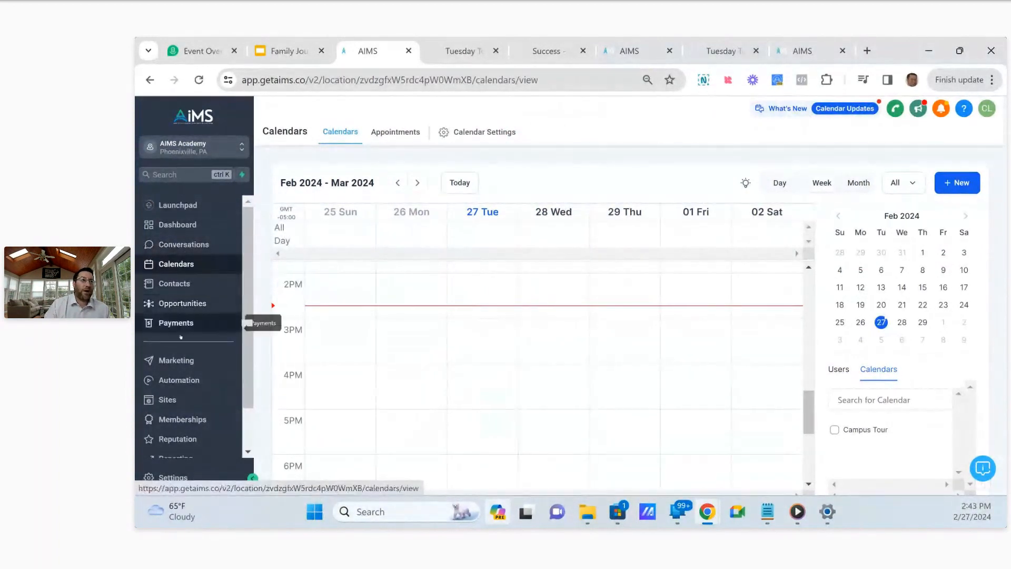
Open the automation section's workflow list and look through the available workflows.
left_click(186, 381)
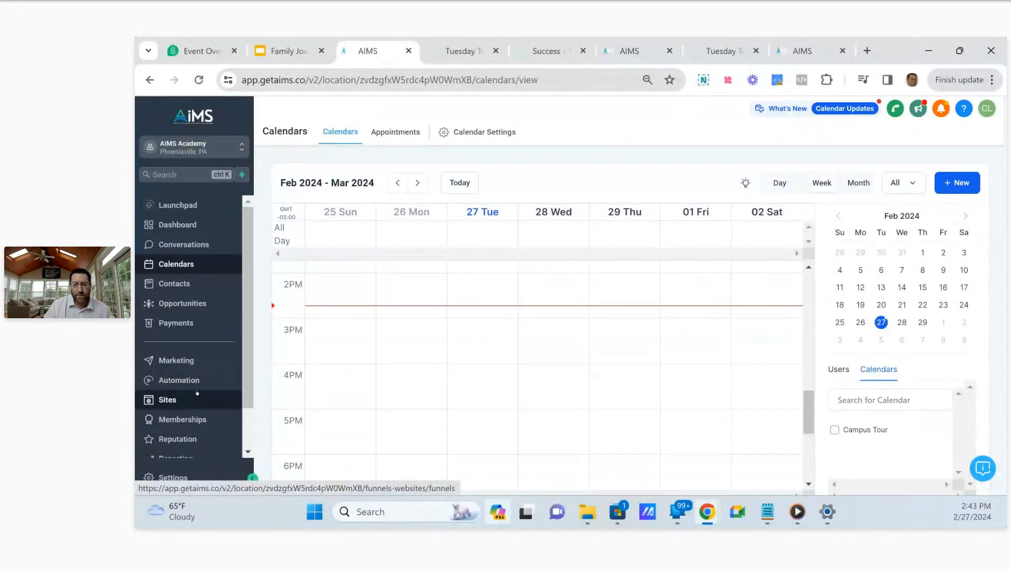
left_click(197, 393)
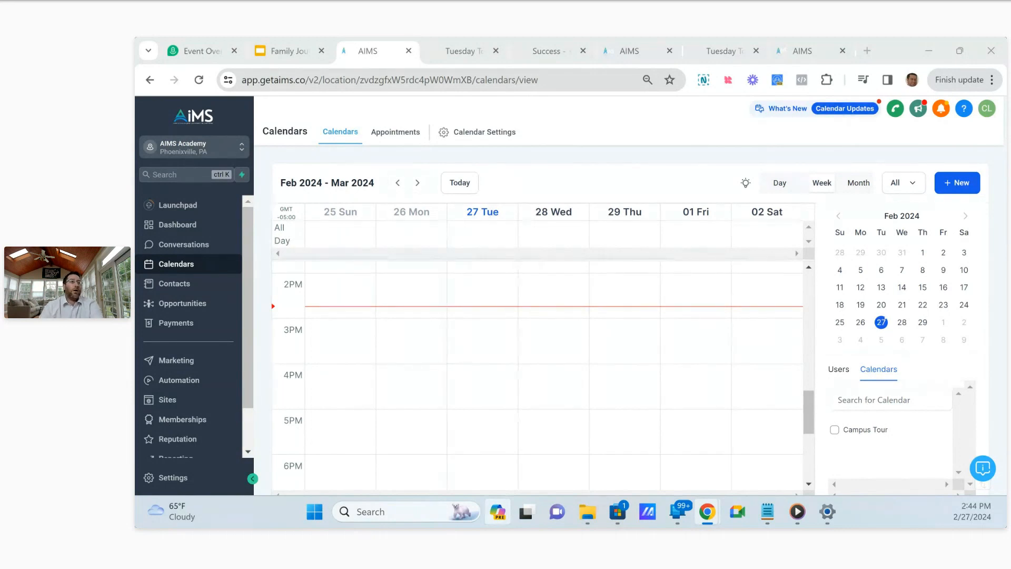
left_click(188, 380)
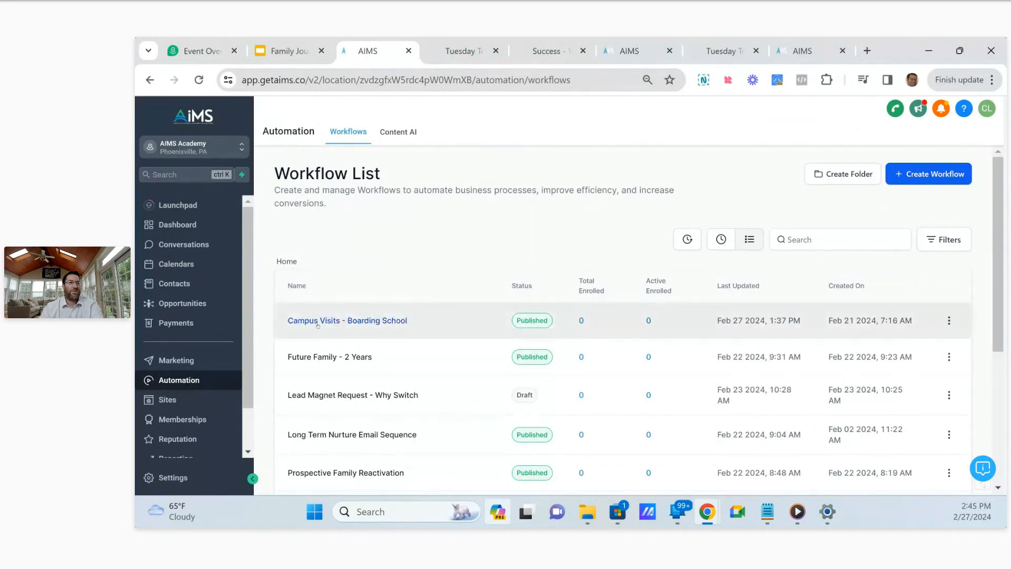
scroll(319, 339, "down", 1)
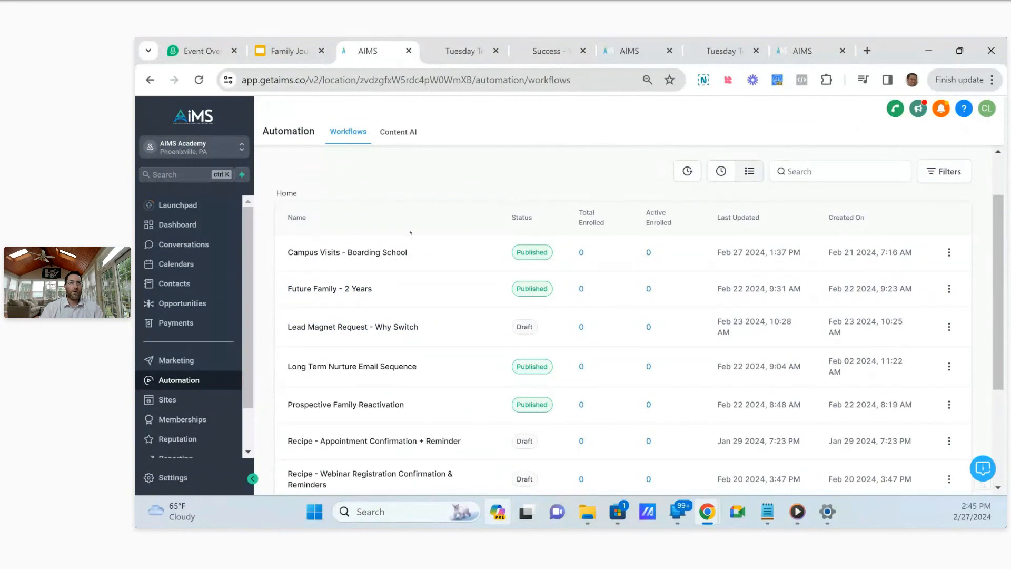
Open the "Future Family - 2 Years" workflow in the builder.
right_click(352, 265)
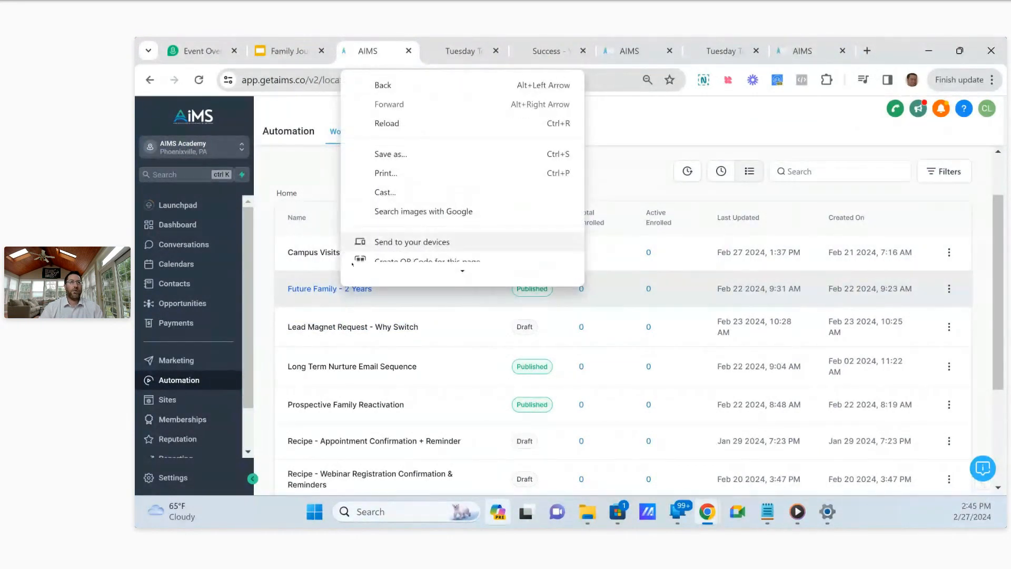
left_click(335, 276)
scroll(397, 219, "up", 2)
right_click(355, 356)
scroll(418, 229, "up", 1)
left_click(321, 279)
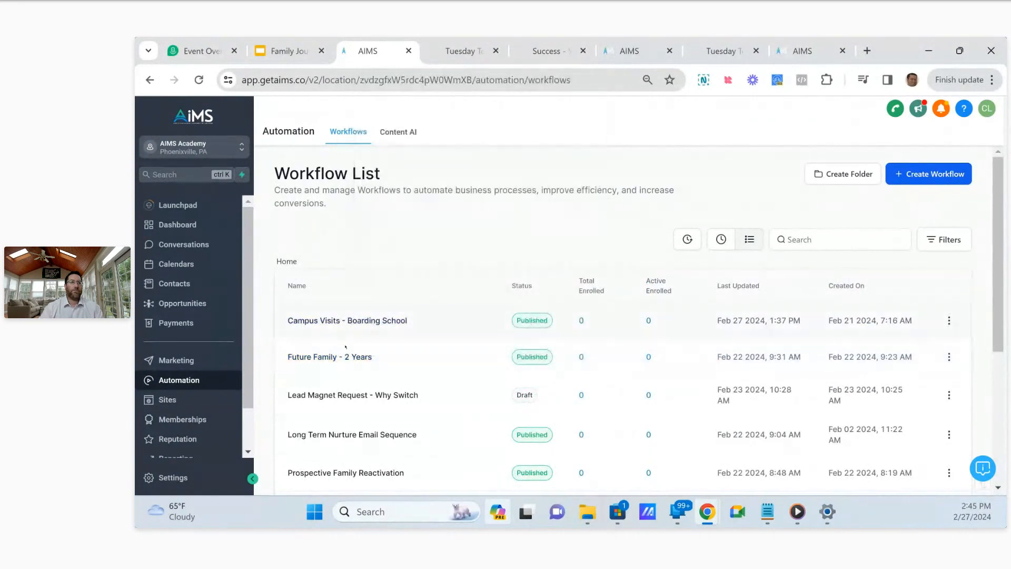
left_click(348, 356)
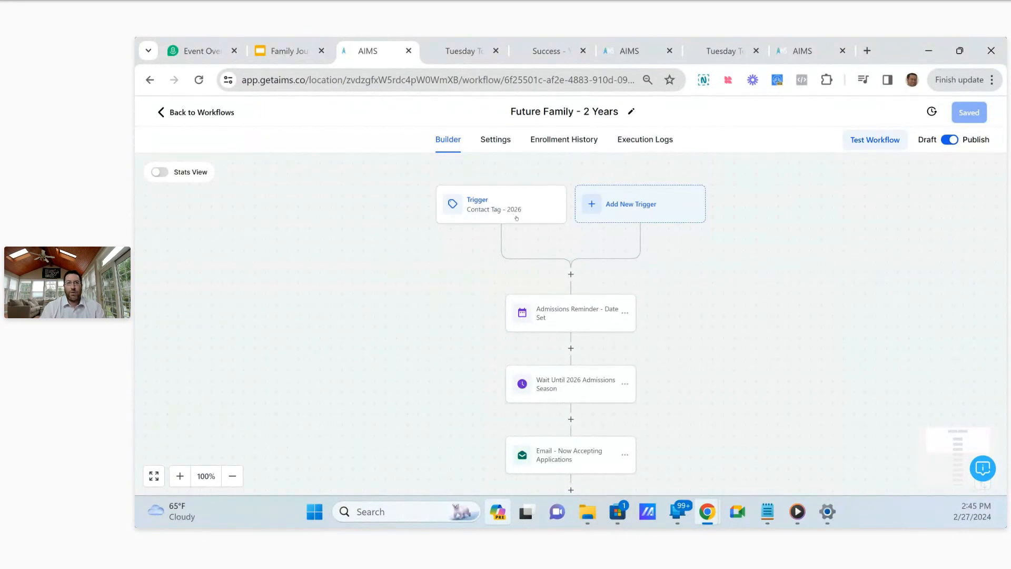
Check the workflow's "Admissions Reminder - Date Set" action and close its settings.
left_click(582, 313)
left_click(692, 306)
scroll(596, 389, "down", 1)
scroll(586, 359, "down", 1)
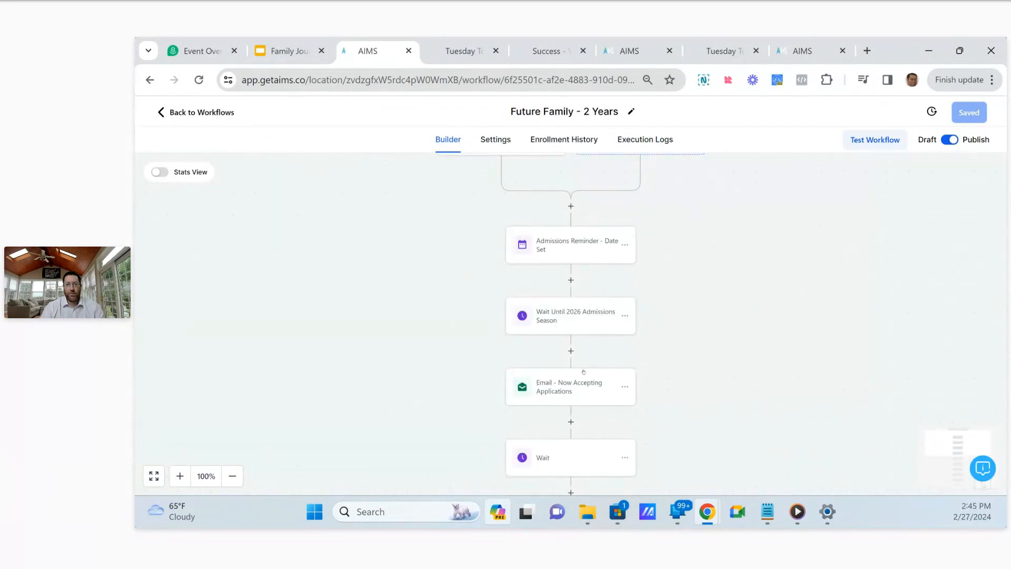
Inspect the "Email - Now Accepting Applications" action and the Wait action that follows it.
left_click(576, 395)
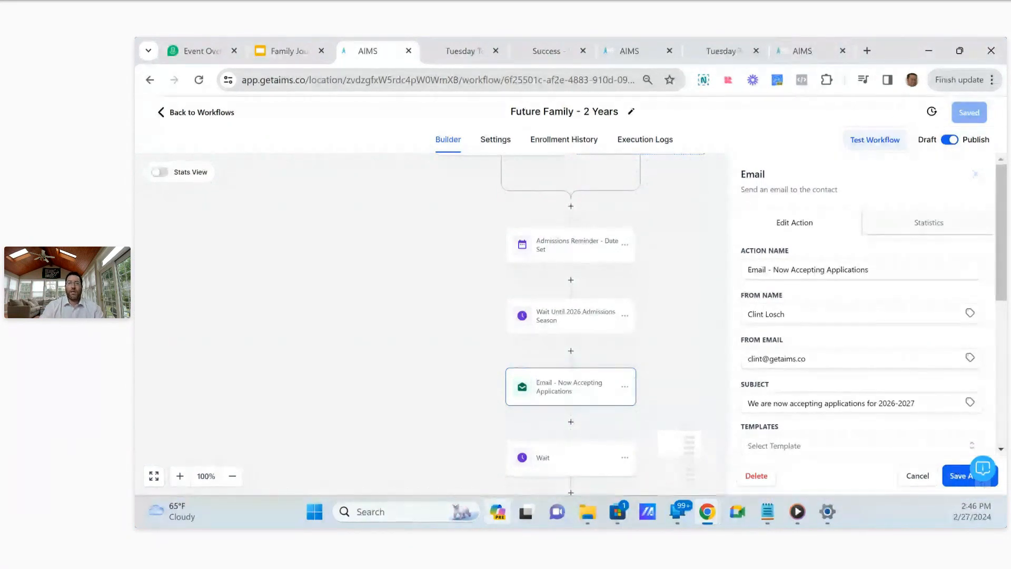
scroll(574, 401, "down", 2)
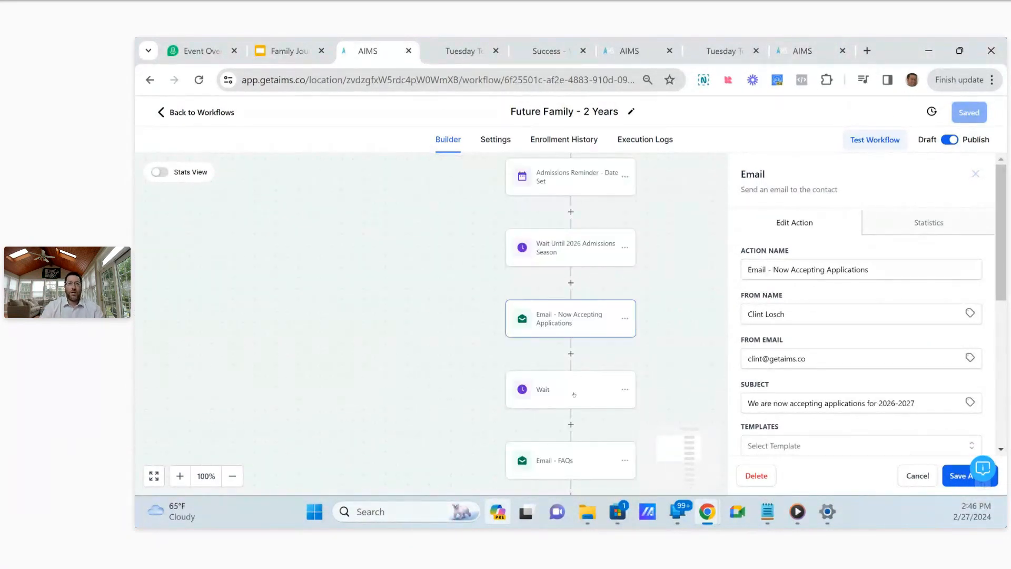
left_click(553, 390)
left_click(486, 379)
scroll(521, 401, "down", 1)
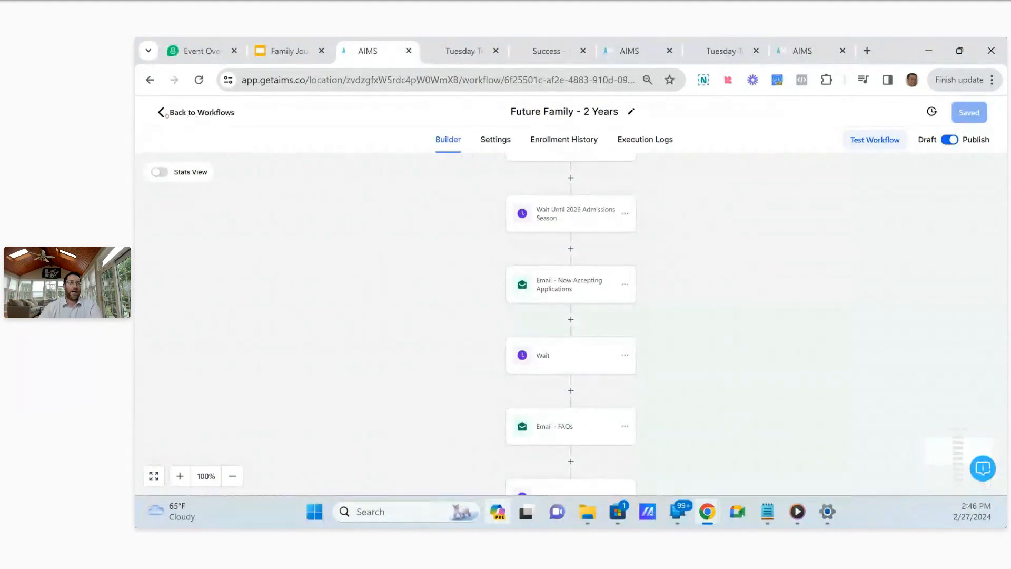
Return to the workflow list, ignore the phone configuration alert, and open the contacts page in a new tab.
left_click(166, 113)
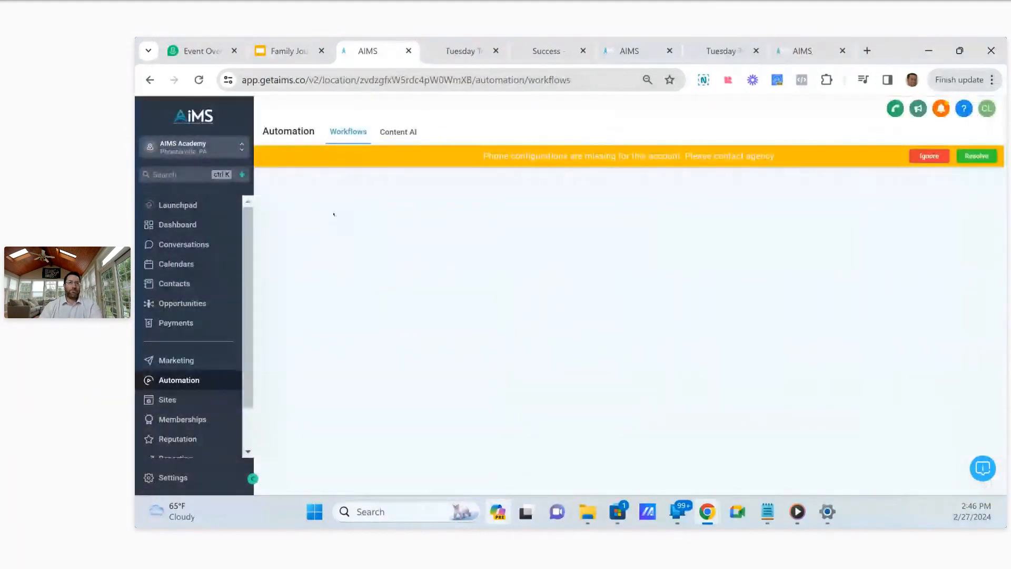
left_click(930, 156)
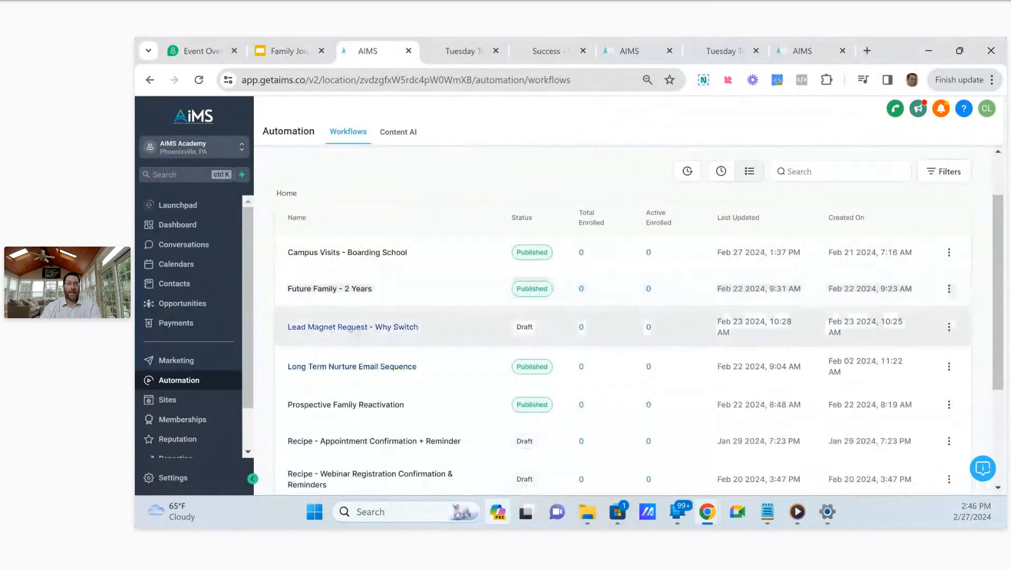
right_click(164, 401)
left_click(258, 152)
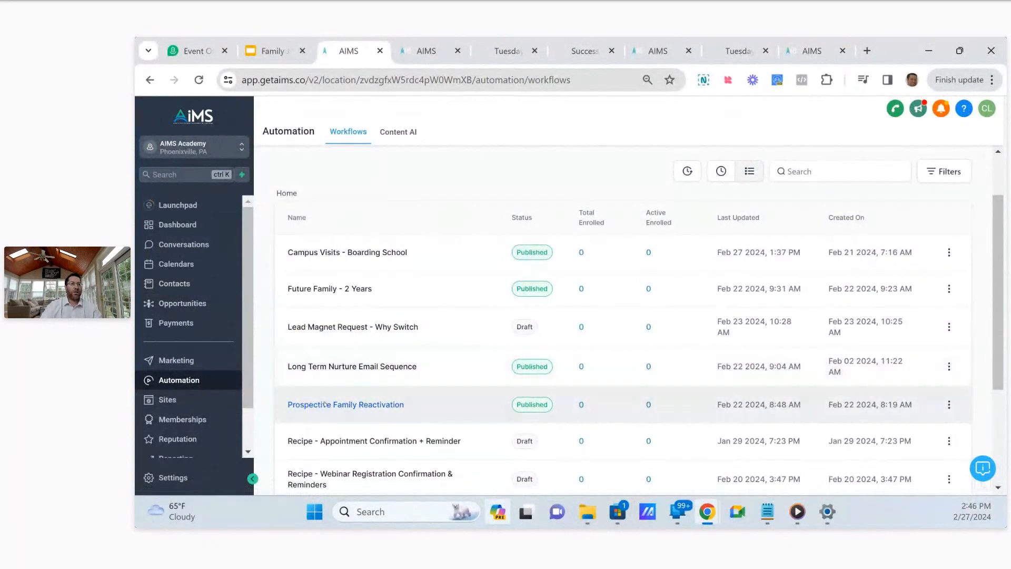
Open the "Prospective Family Reactivation" workflow and view the start of its flow.
right_click(325, 405)
left_click(312, 404)
left_click(311, 404)
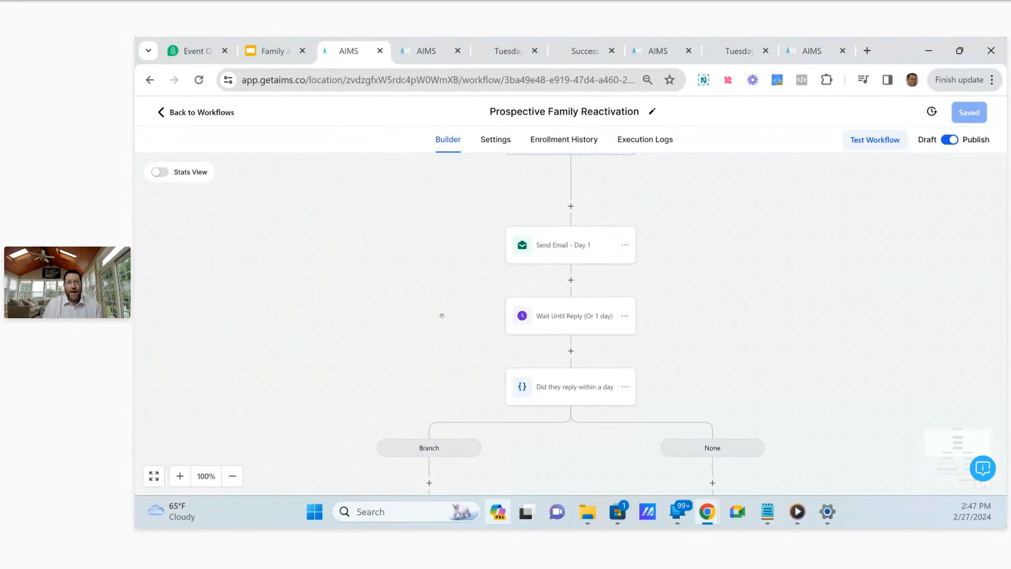
scroll(417, 281, "up", 1)
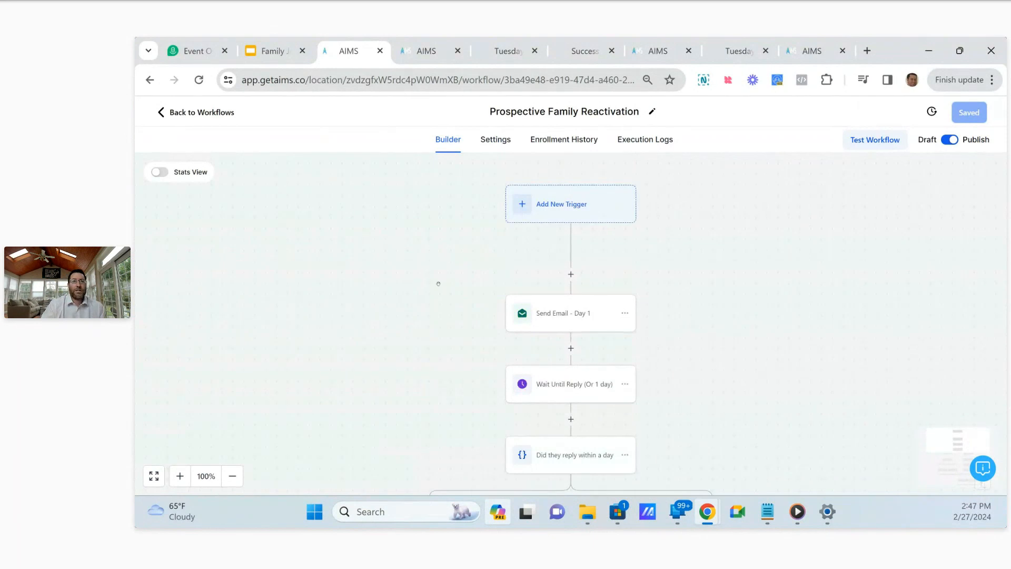
Open the "Send Email - Day 1" action and read its subject and message.
scroll(438, 283, "down", 1)
left_click(578, 251)
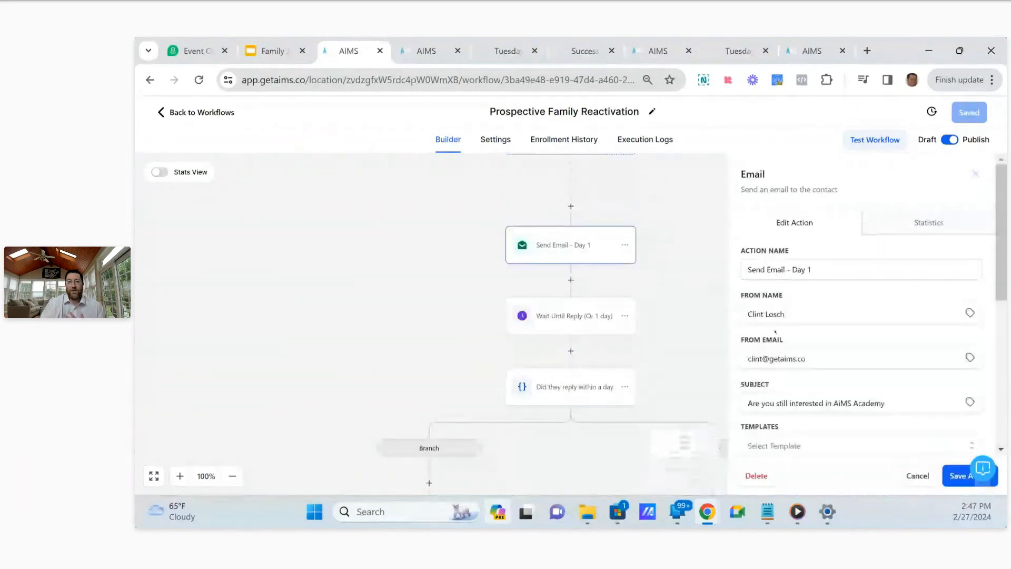
scroll(792, 348, "down", 1)
scroll(793, 348, "down", 3)
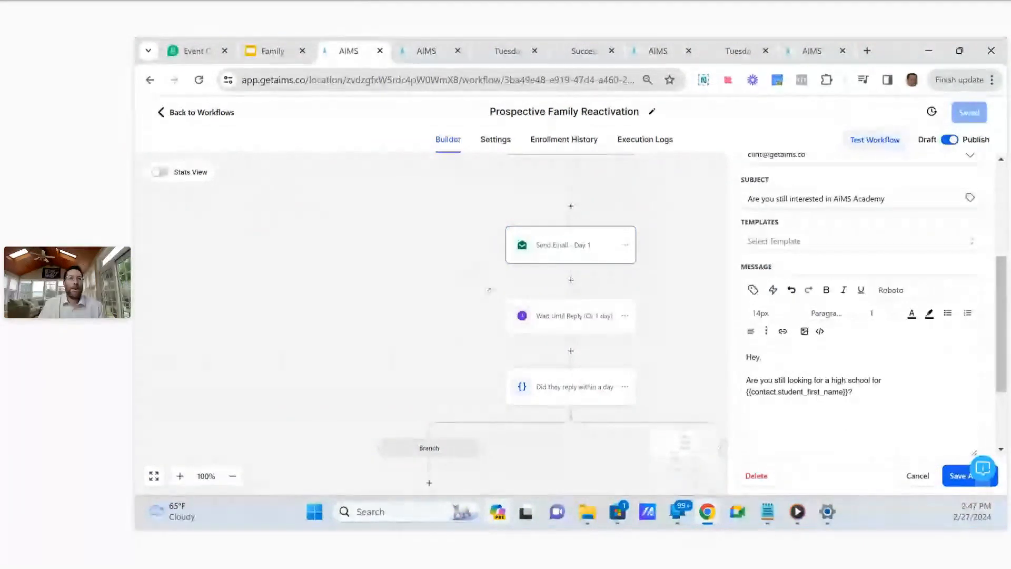
Examine the reactivation workflow from "Wait Until Reply (Or 1 day)" through the reply branches, the 2nd Attempt and the closing messages.
left_click(583, 334)
scroll(569, 330, "down", 1)
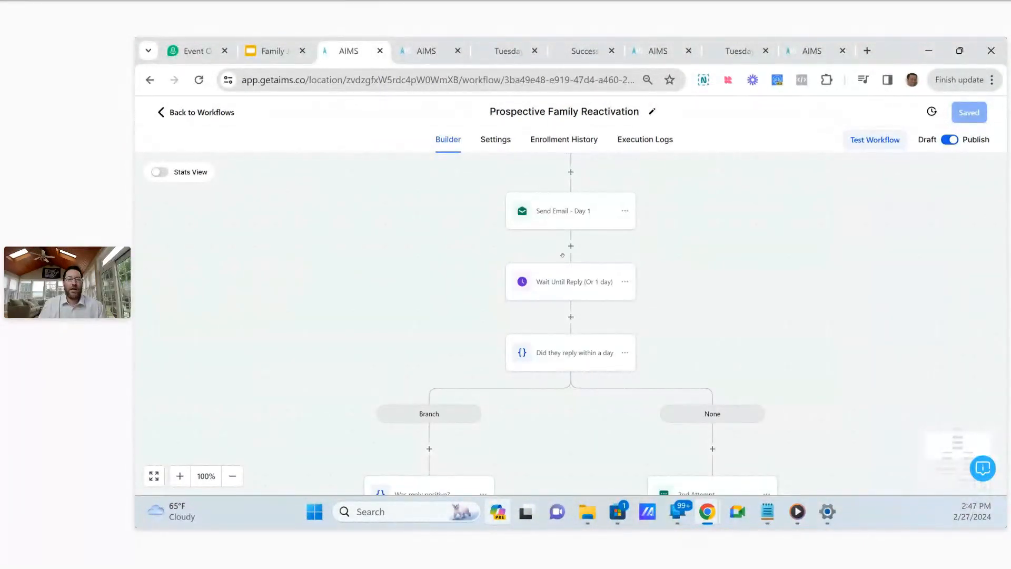
scroll(544, 315, "down", 1)
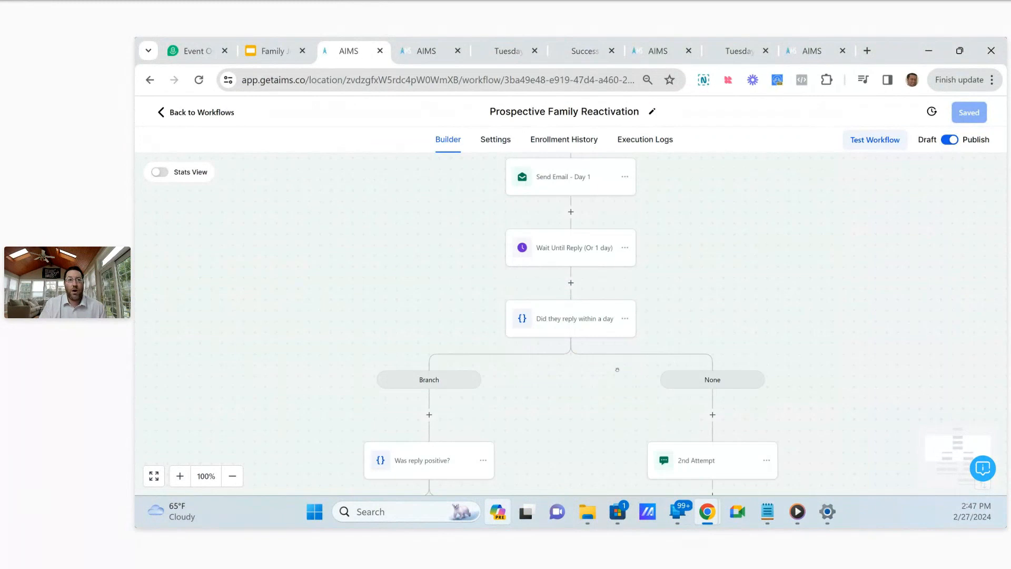
scroll(617, 370, "down", 5)
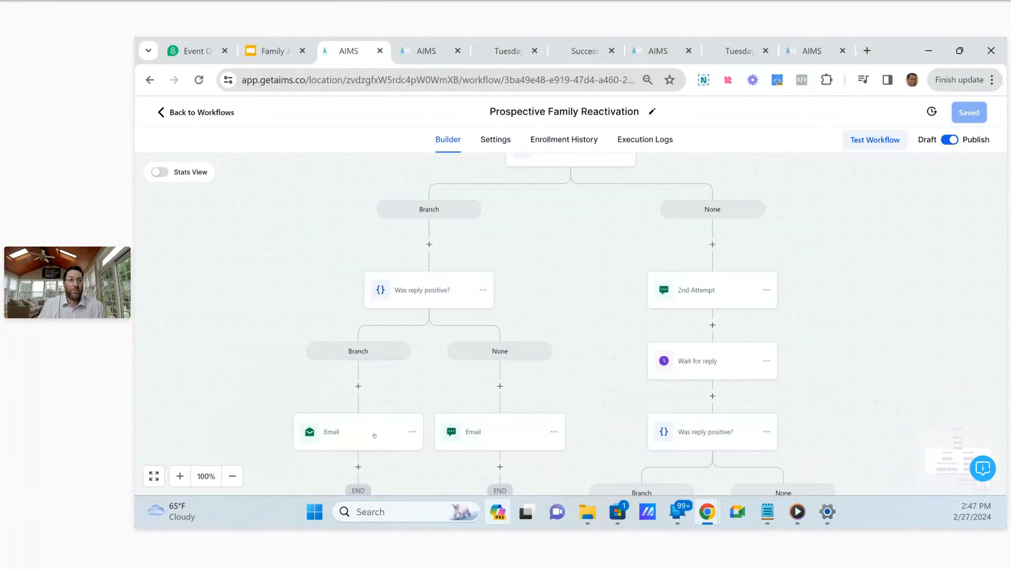
scroll(633, 318, "up", 1)
scroll(705, 324, "down", 4)
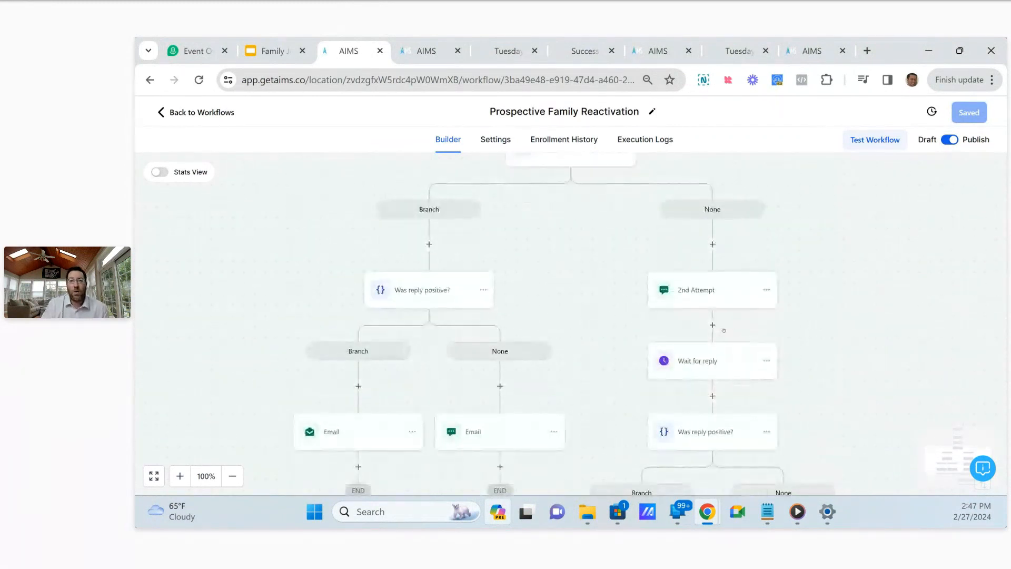
scroll(723, 330, "down", 2)
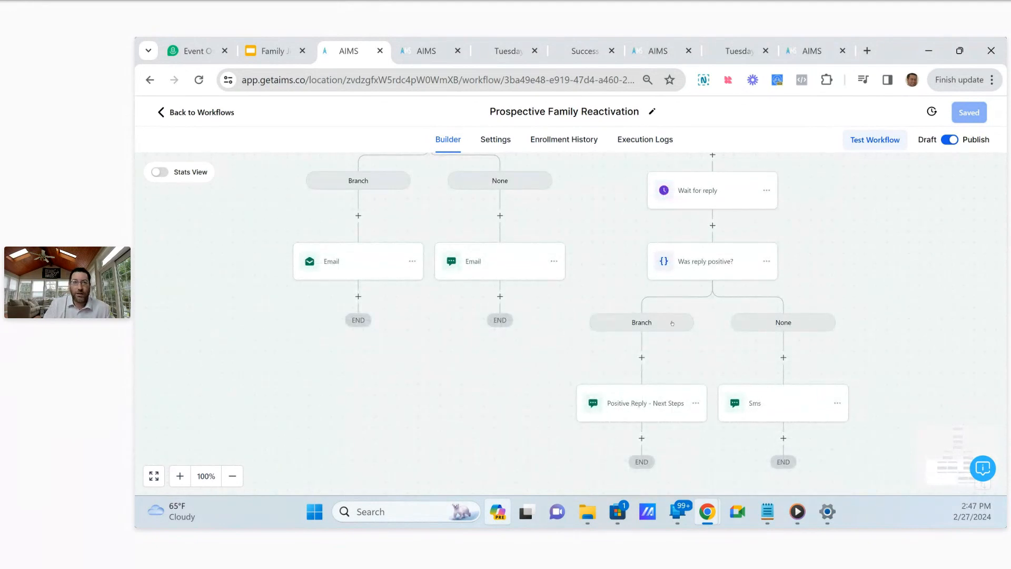
scroll(648, 290, "up", 3)
scroll(646, 291, "up", 11)
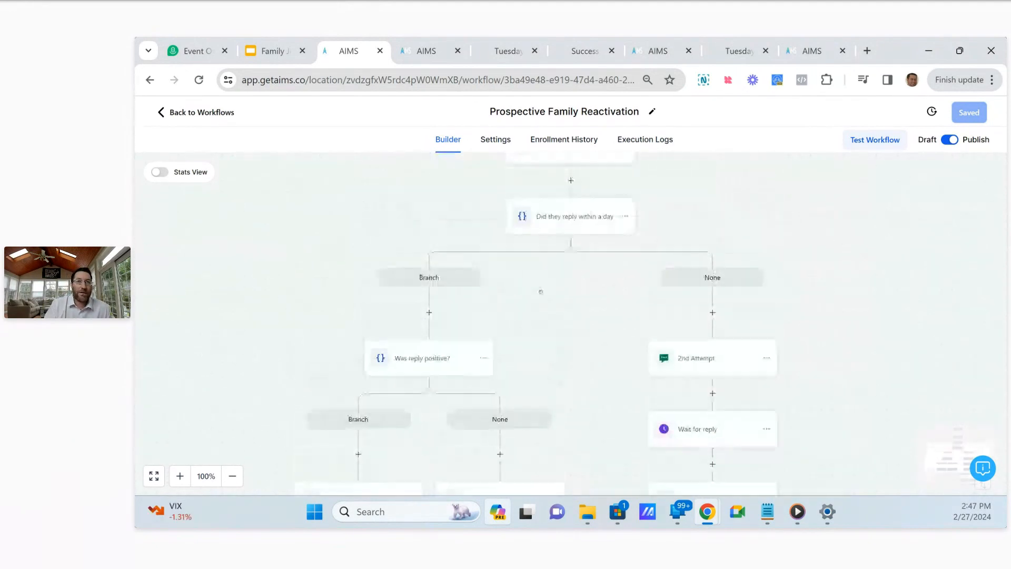
scroll(495, 290, "down", 2)
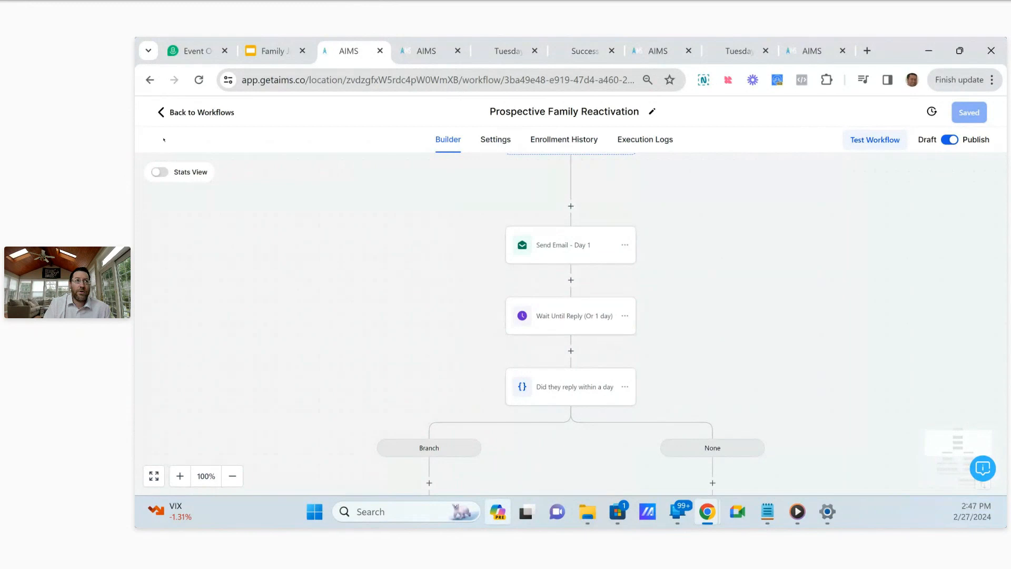
Return to the workflow list and open the contacts page in another new tab.
left_click(159, 116)
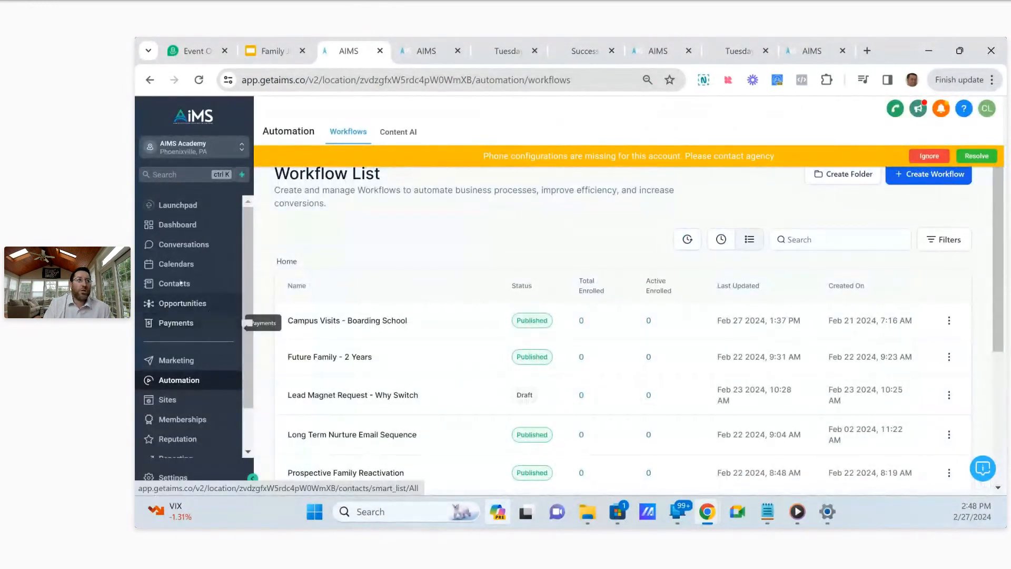
right_click(179, 282)
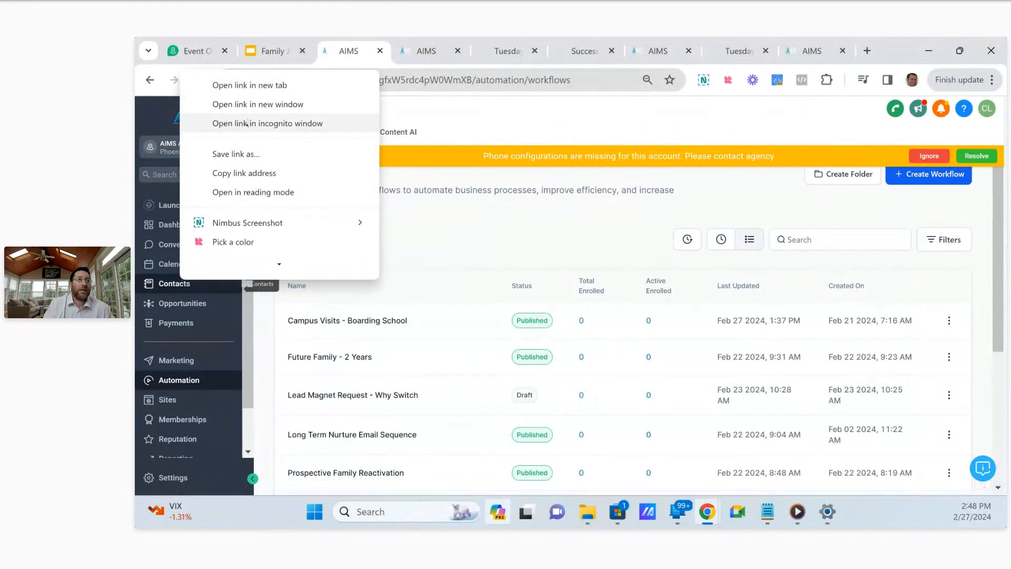
left_click(250, 85)
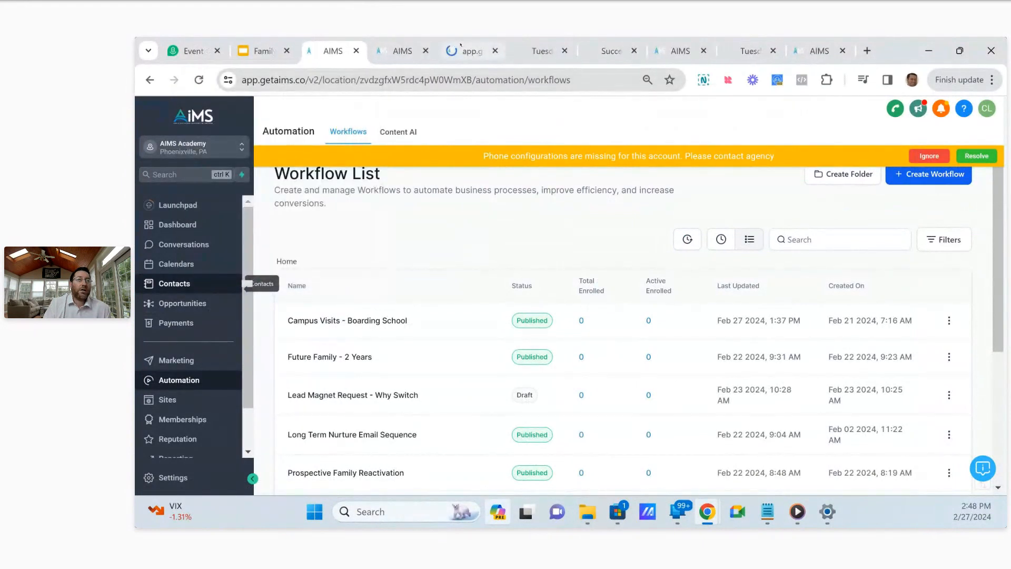
Switch to the contacts tab, ignore the phone configuration alert, and show the Inactive Contacts smart list.
left_click(419, 51)
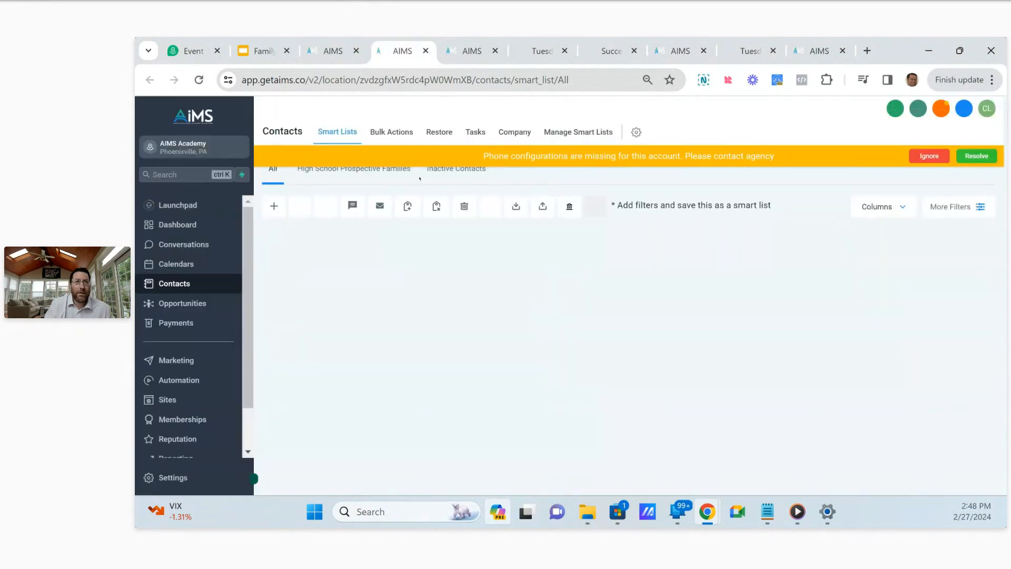
left_click(929, 156)
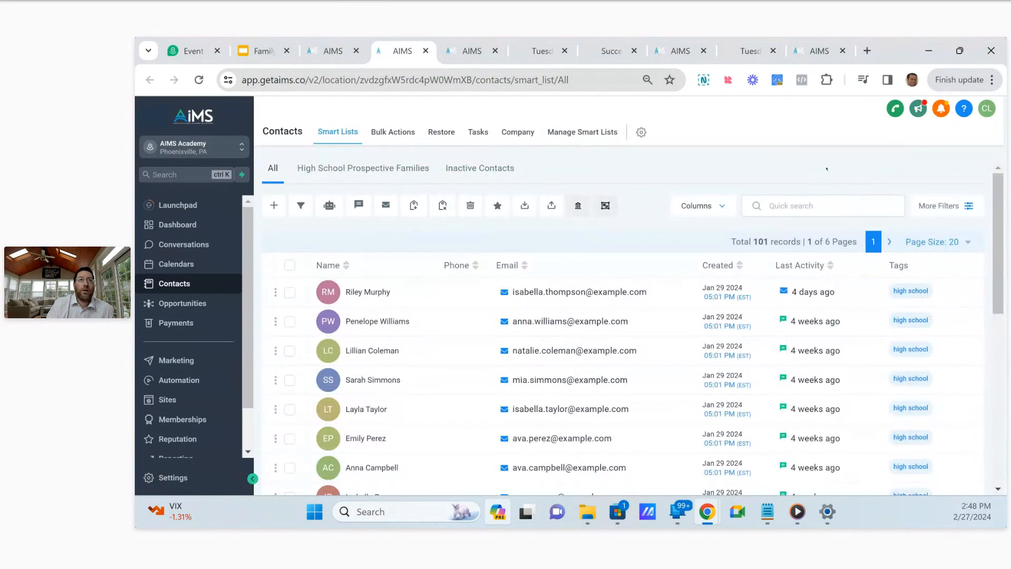
left_click(472, 168)
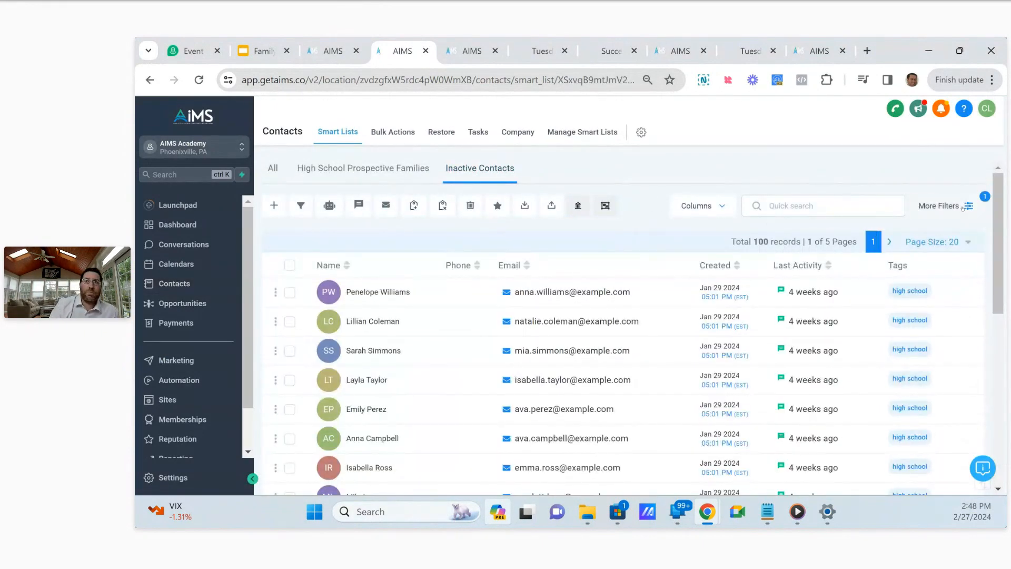
Review the filter conditions behind the Inactive Contacts smart list and close them unchanged.
left_click(943, 206)
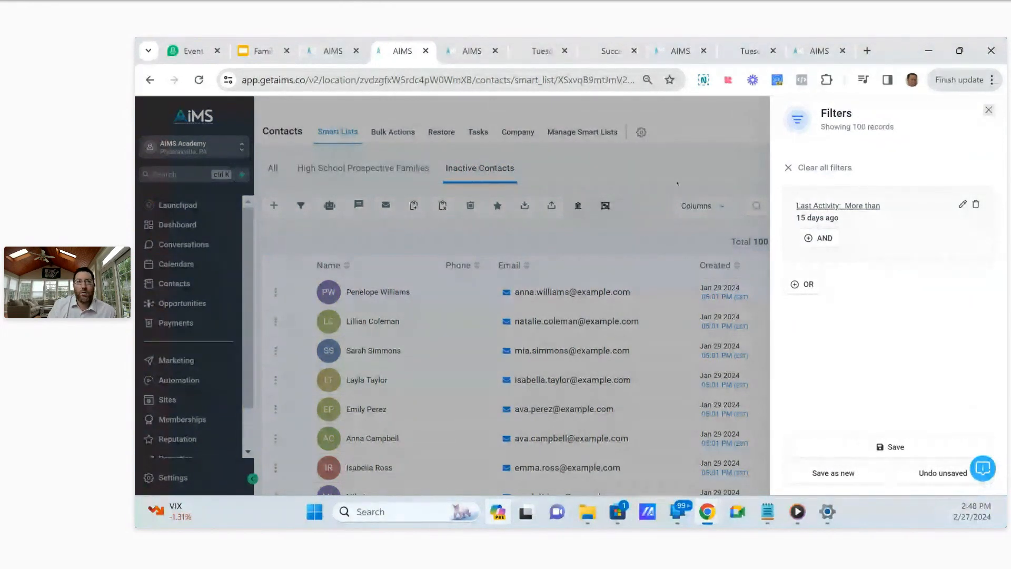
left_click(642, 157)
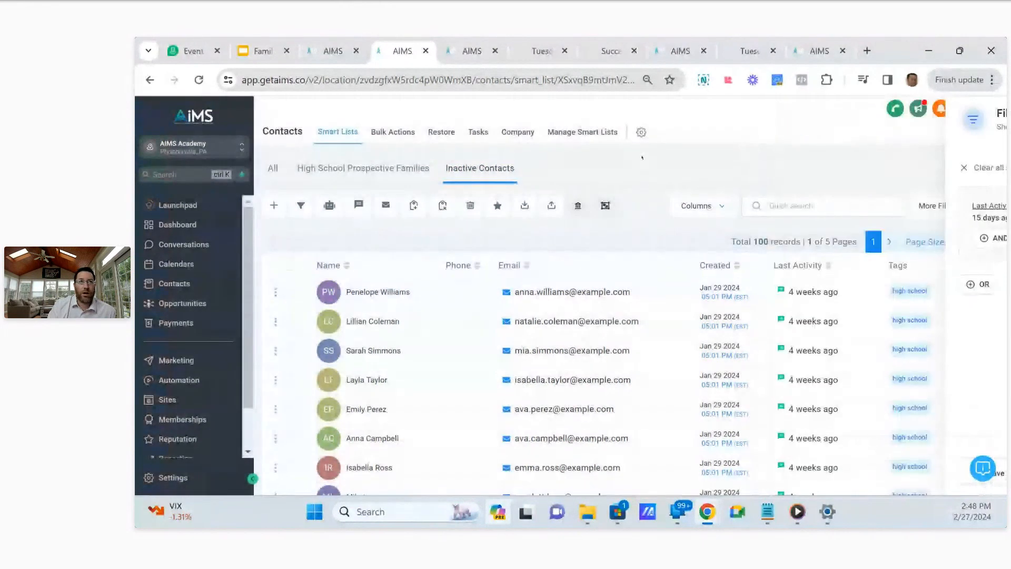
Select all contacts on the page, try adding them to the Prospective Family Reactivation workflow all at once, and dismiss the dialog without adding them.
left_click(289, 265)
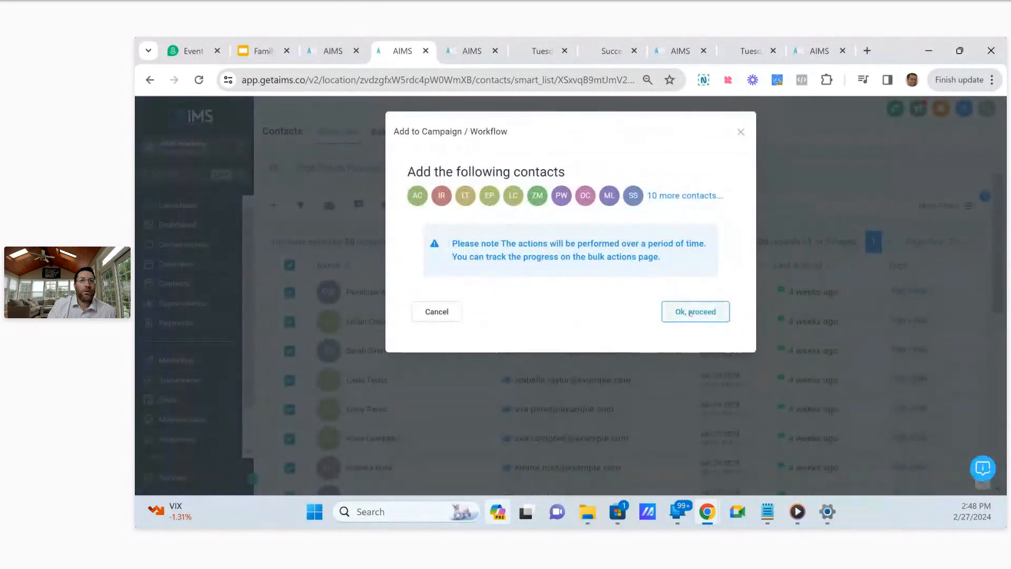
left_click(696, 311)
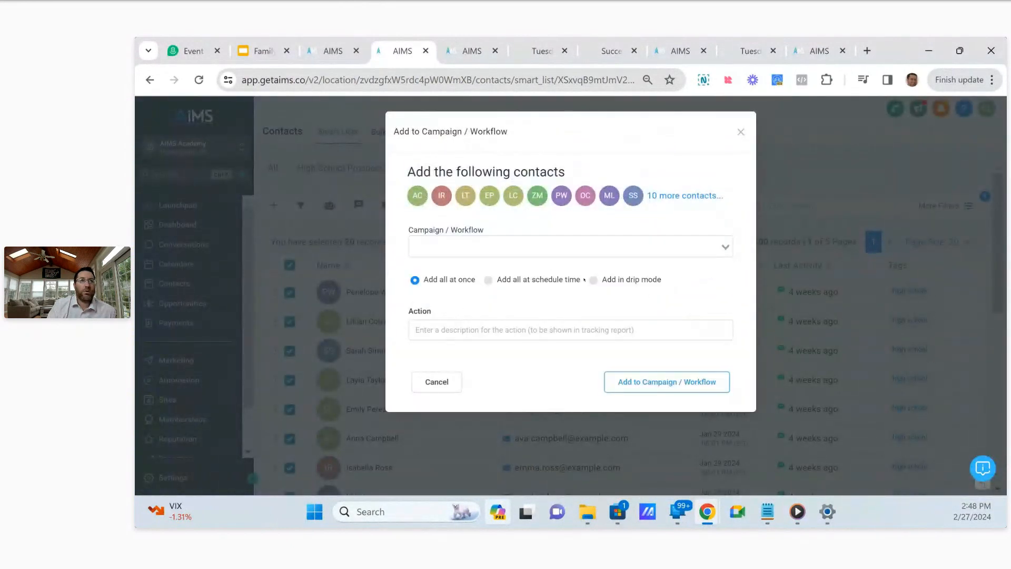
left_click(501, 248)
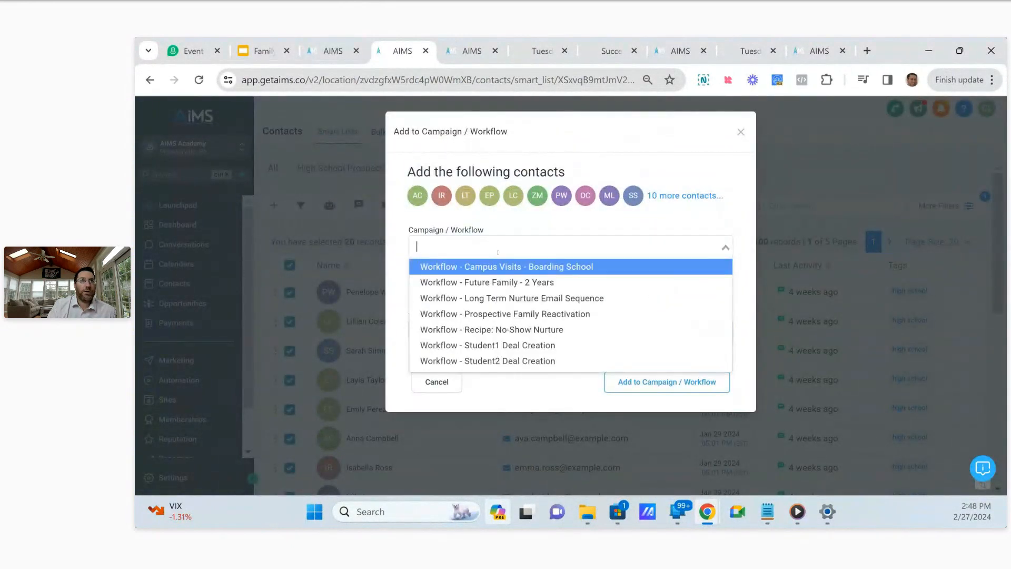
left_click(497, 313)
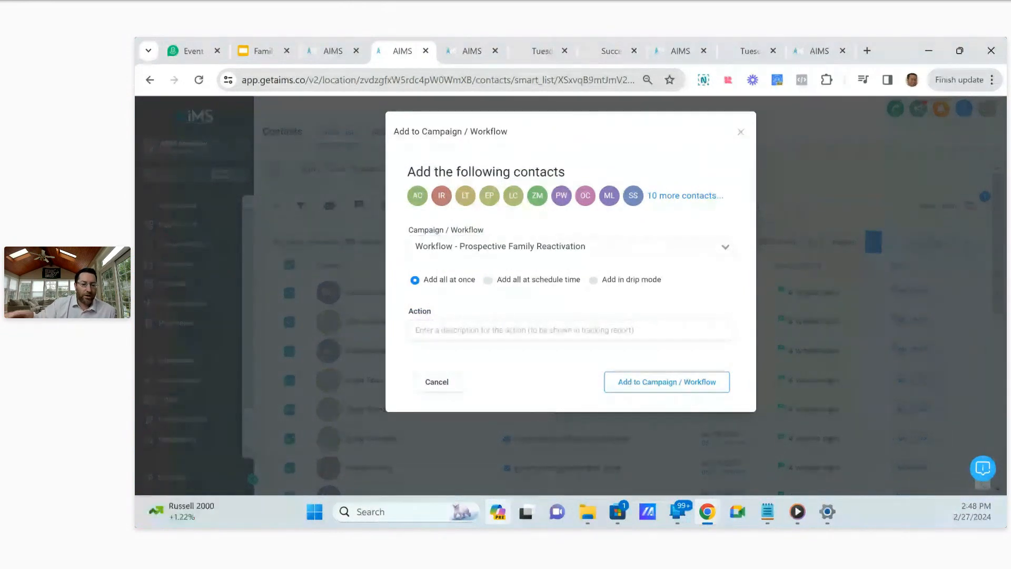
left_click(740, 132)
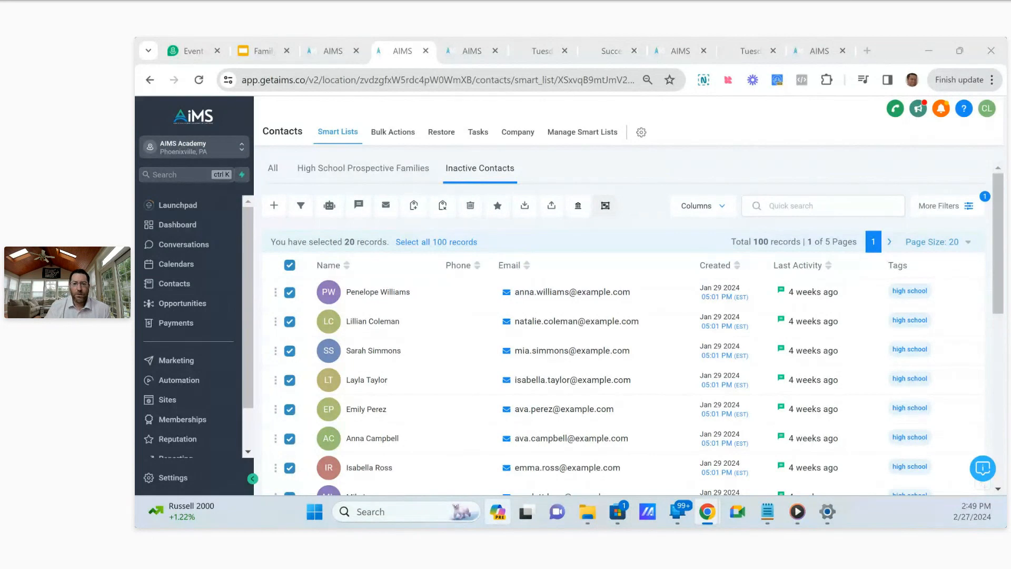
Open the AiMS platform demo booking page, getaims.co/demo, in a new browser tab.
key("ctrl+t")
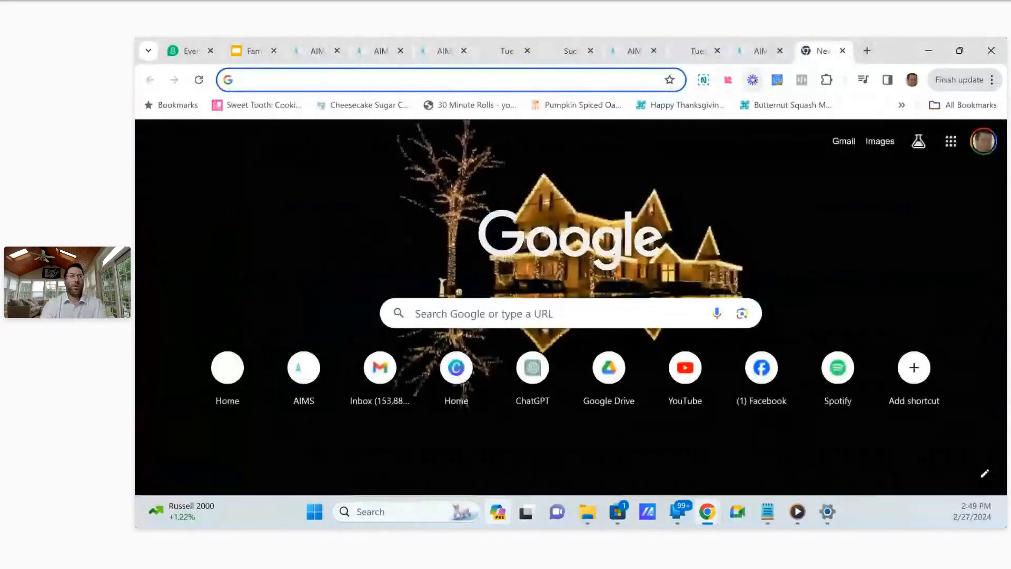
type("get")
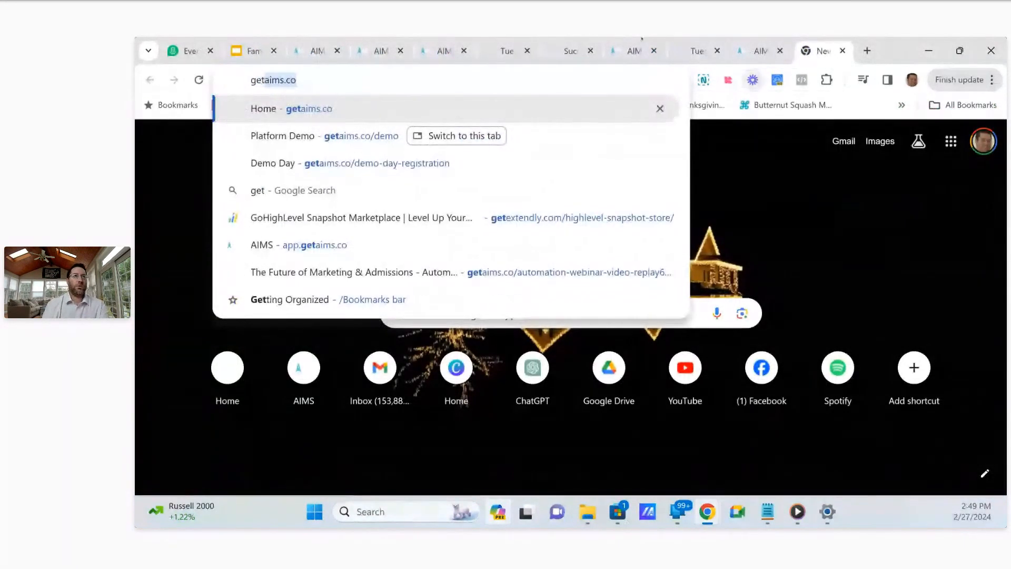
key("Down")
key("Return")
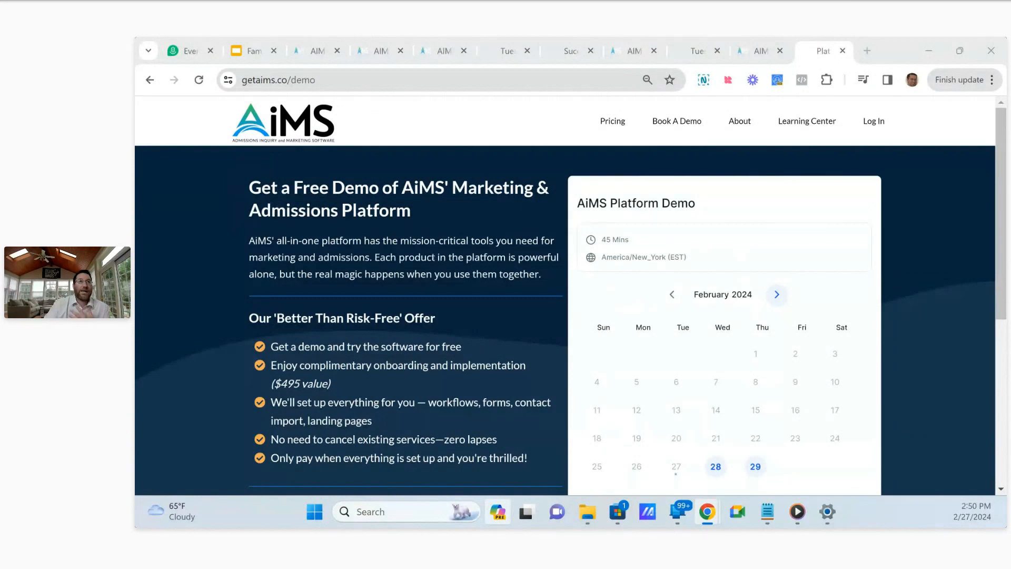
Return to the automation workflow list and look through the workflows on both pages.
left_click(368, 51)
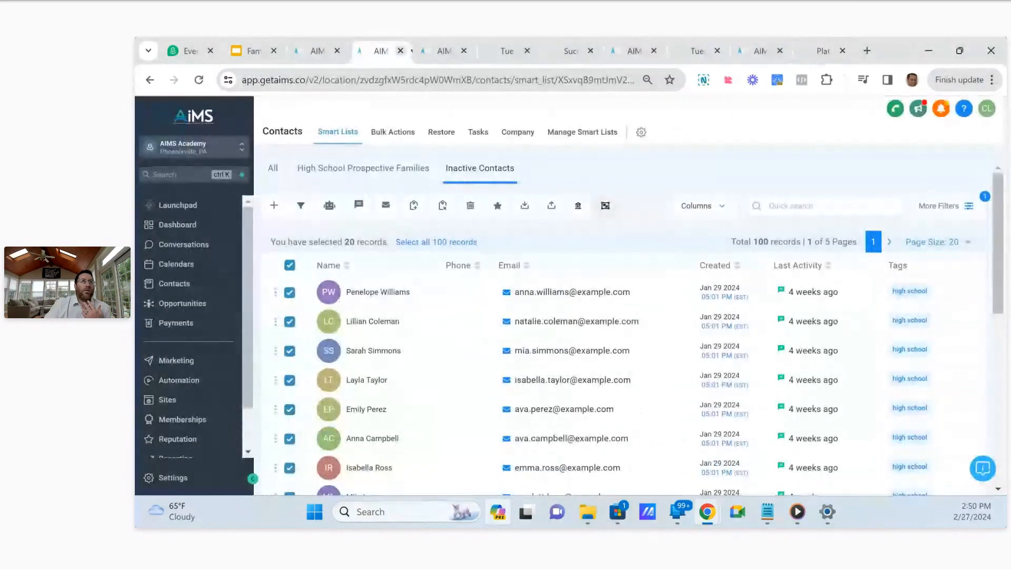
left_click(441, 52)
left_click(319, 55)
scroll(356, 334, "down", 1)
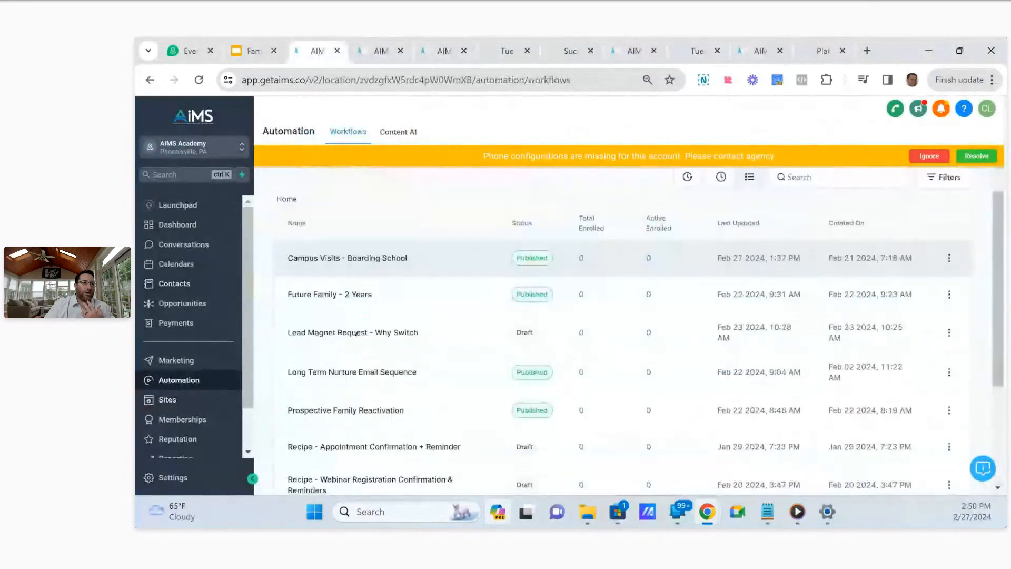
scroll(356, 334, "down", 2)
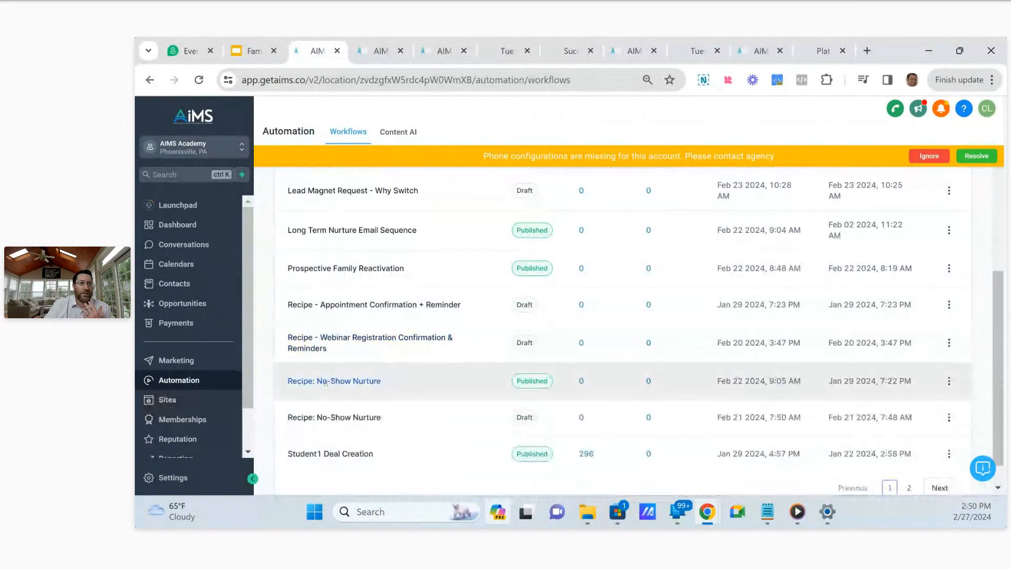
scroll(329, 382, "down", 1)
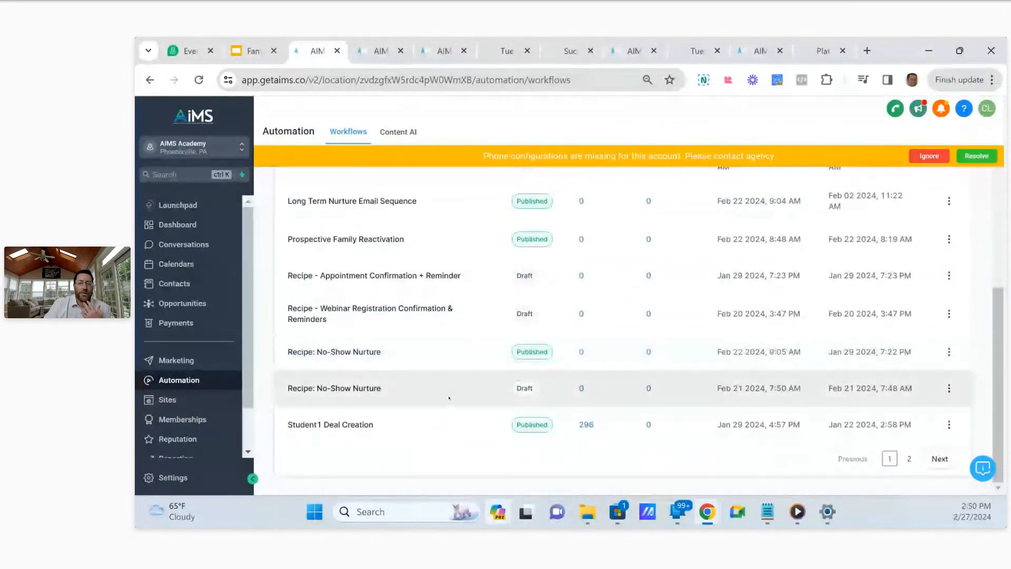
left_click(911, 459)
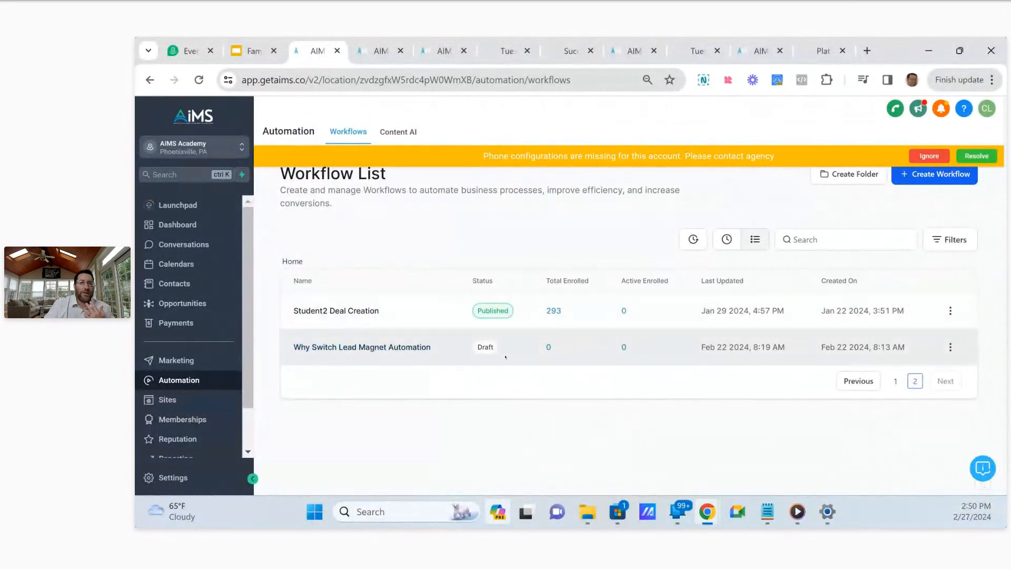
Start creating a new workflow to show the template choices, and ignore the phone configuration alert.
left_click(915, 178)
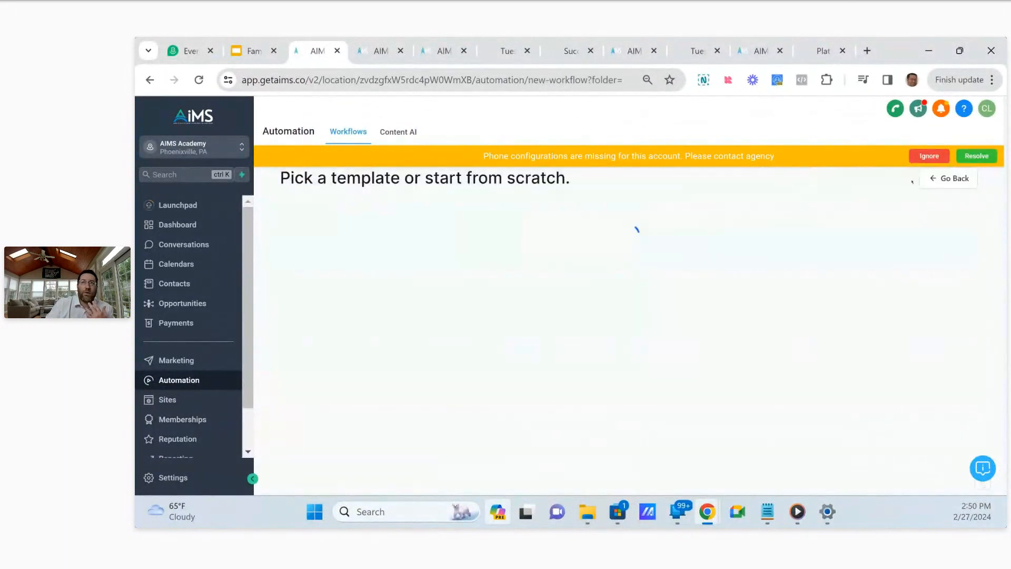
scroll(560, 279, "down", 1)
scroll(606, 263, "up", 1)
scroll(658, 248, "down", 1)
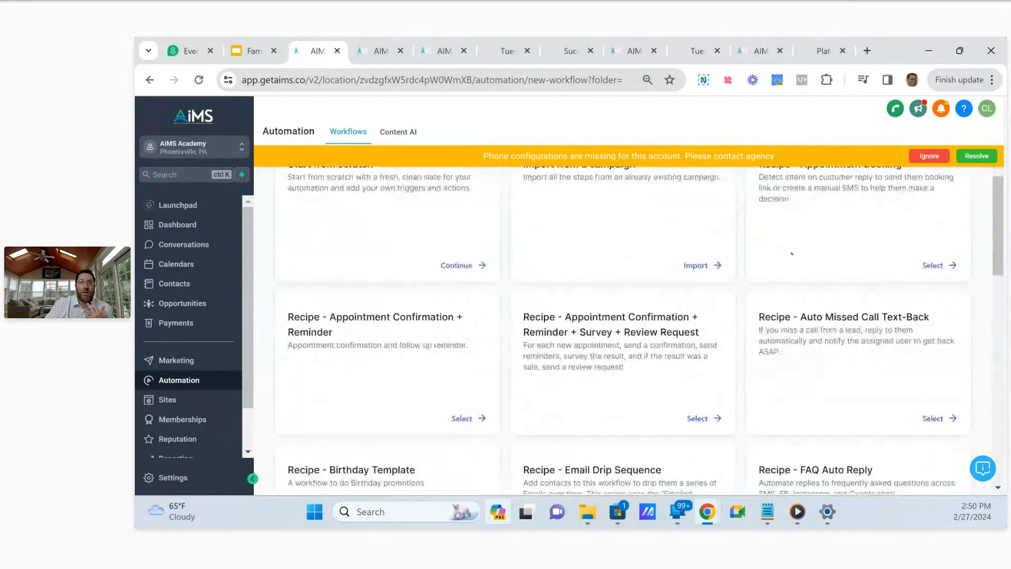
left_click(929, 156)
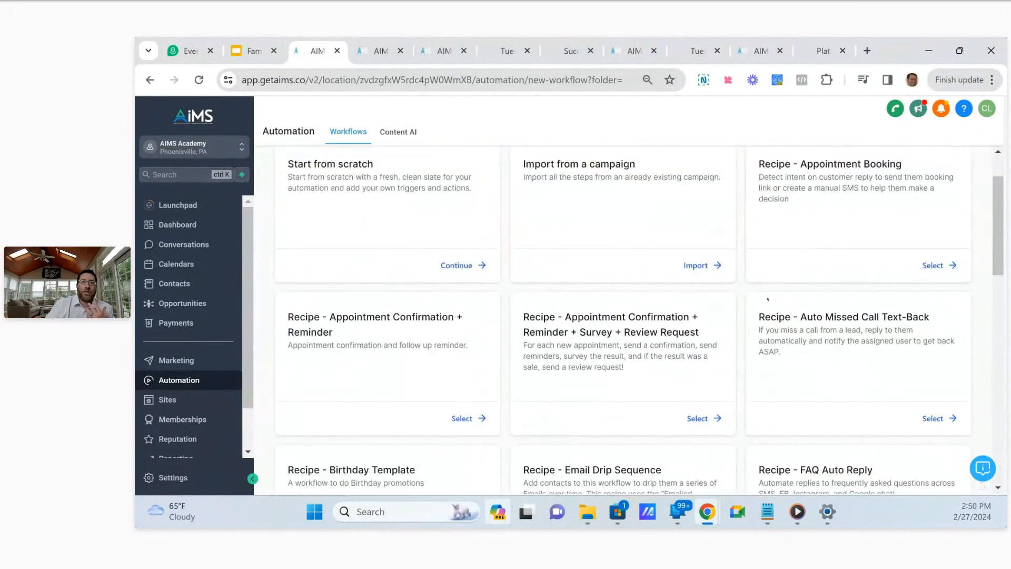
Browse the workflow recipe templates from Email Drip Sequence down to No-Show Nurture, and return to the start of the list.
scroll(768, 293, "down", 1)
scroll(768, 293, "down", 4)
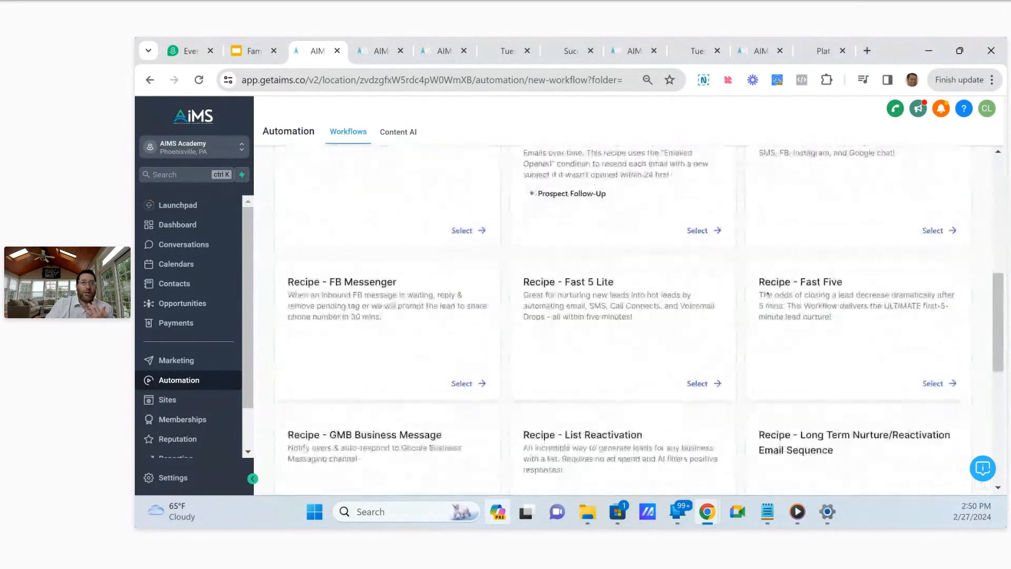
scroll(751, 293, "down", 1)
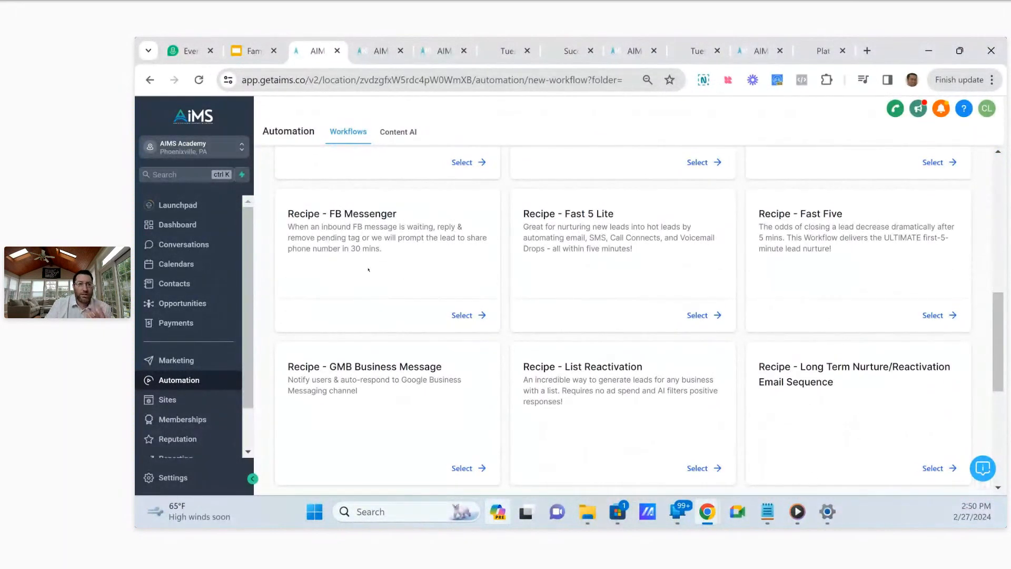
scroll(372, 274, "down", 4)
scroll(375, 283, "down", 1)
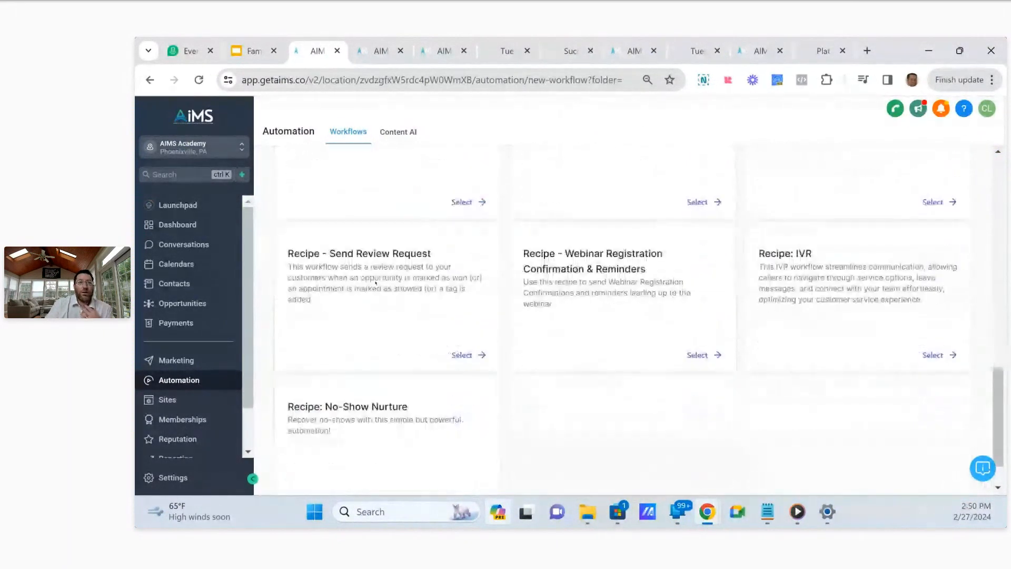
scroll(375, 283, "down", 1)
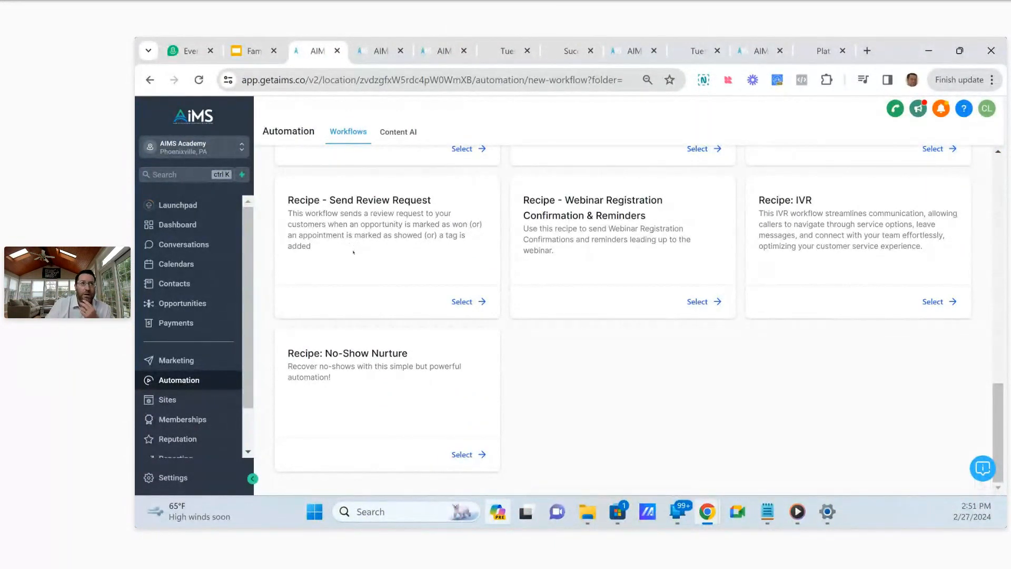
scroll(328, 260, "up", 10)
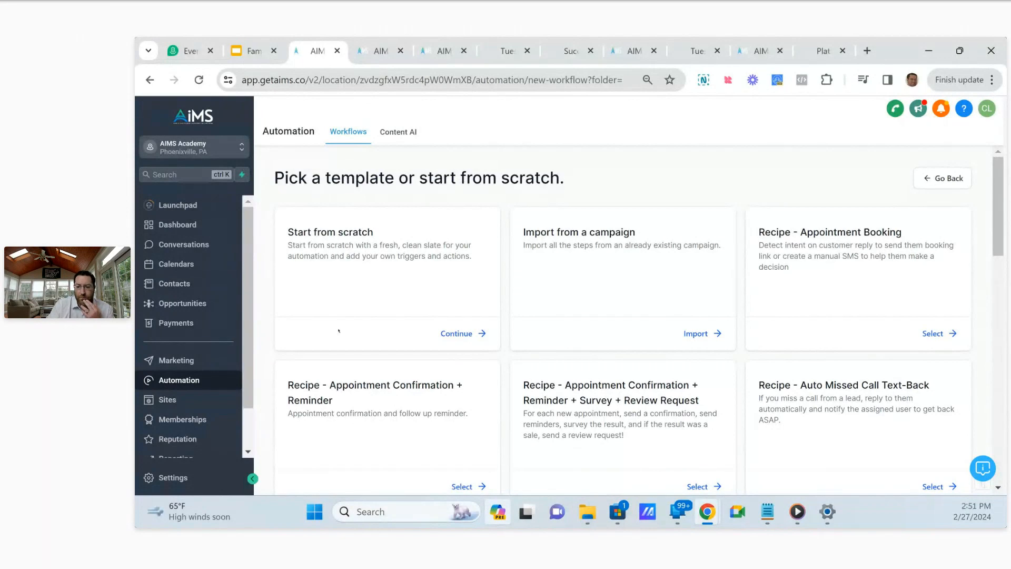
Switch to the funnels tab, open the Inquiry Magnet Landing Pages folder and look through its landing pages.
left_click(380, 50)
left_click(423, 53)
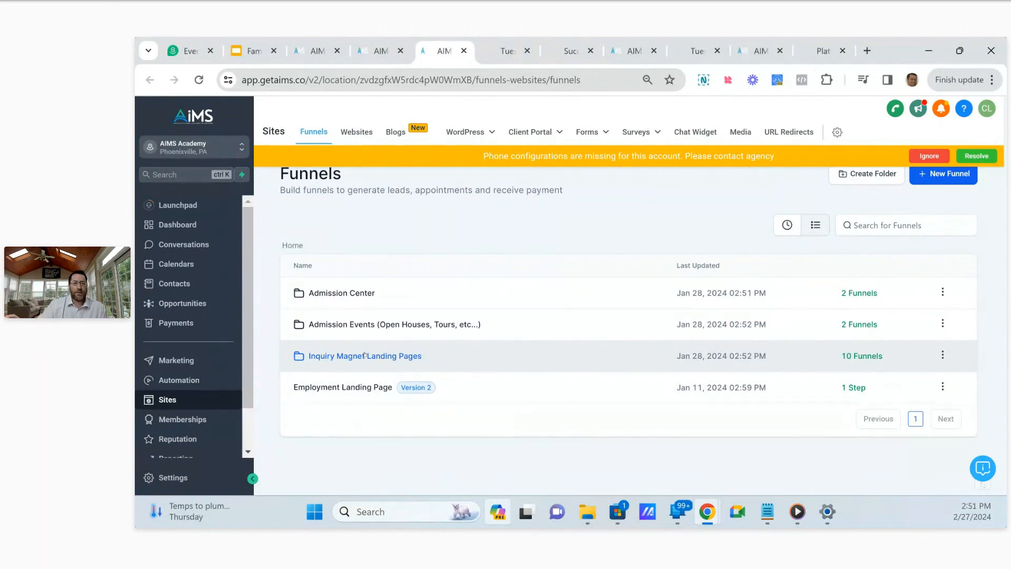
left_click(364, 356)
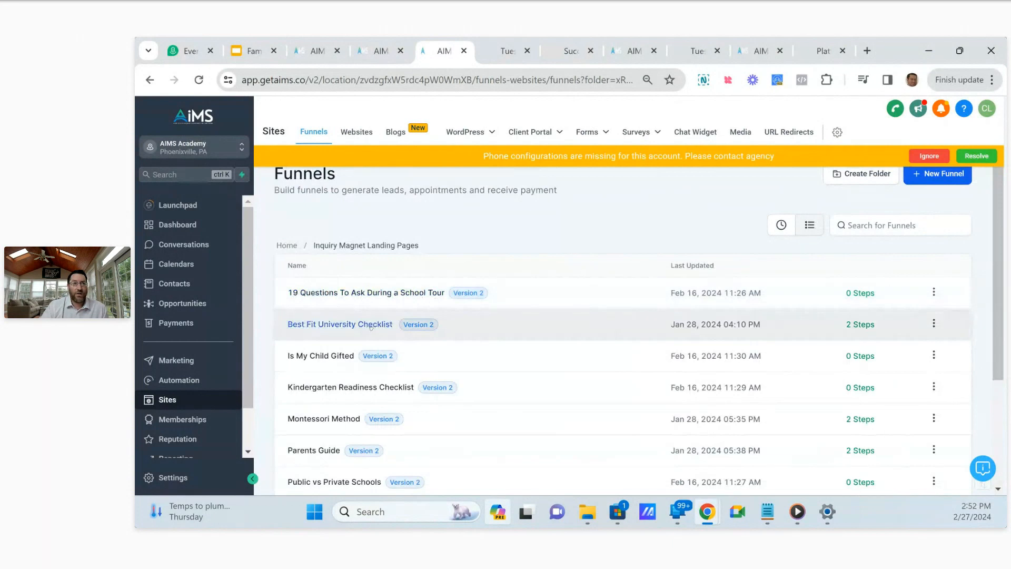
scroll(370, 327, "down", 2)
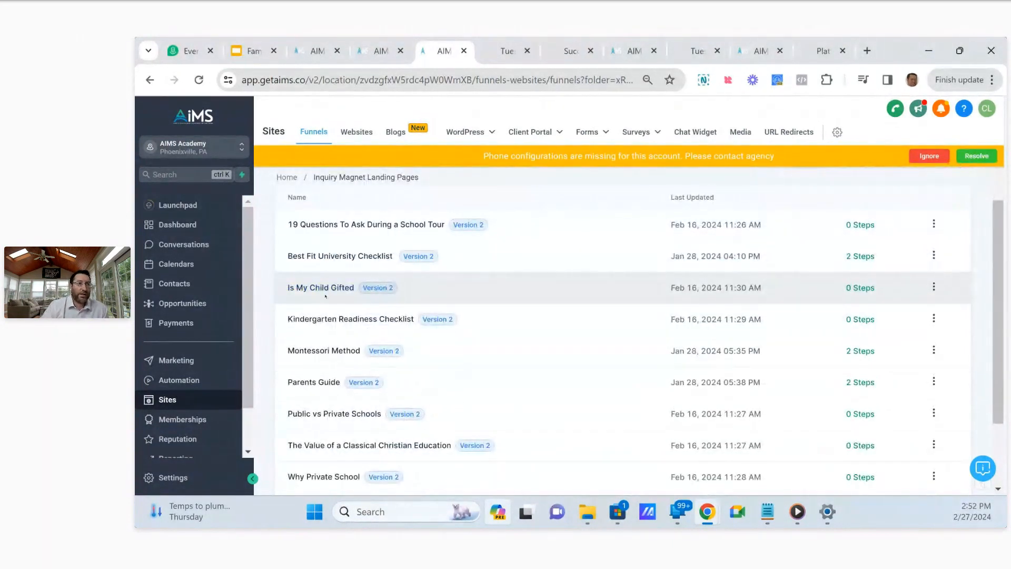
scroll(325, 296, "down", 2)
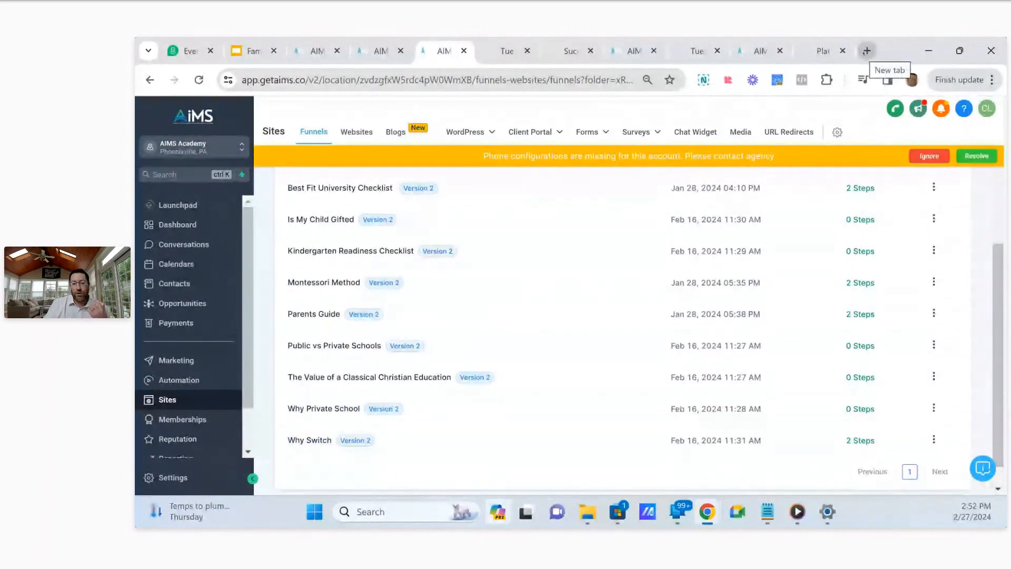
Open the AiMS member portal, members.getaims.co, in a new tab and go to its course library.
left_click(867, 50)
type("me")
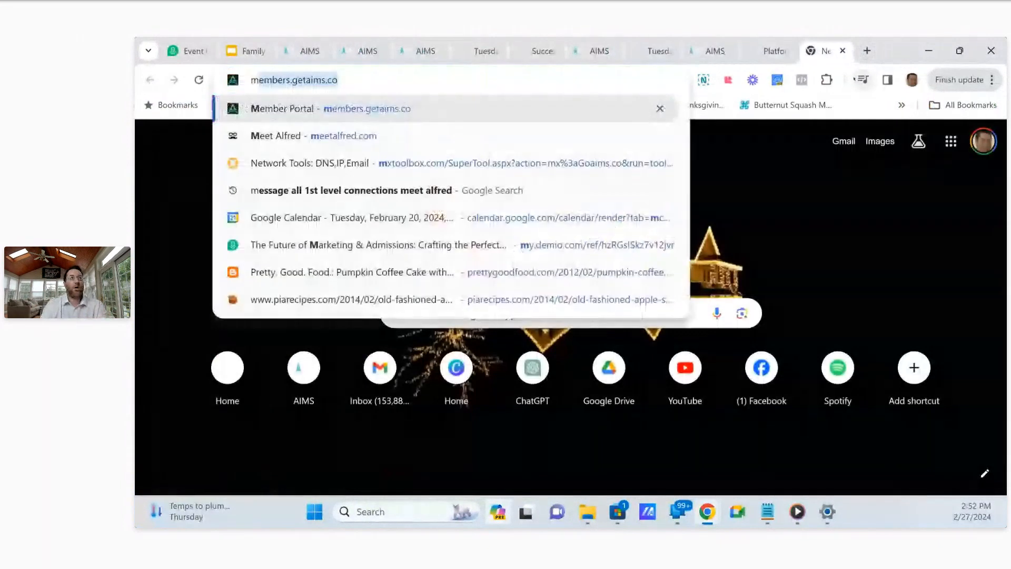
key("BackSpace")
type("m")
key("Return")
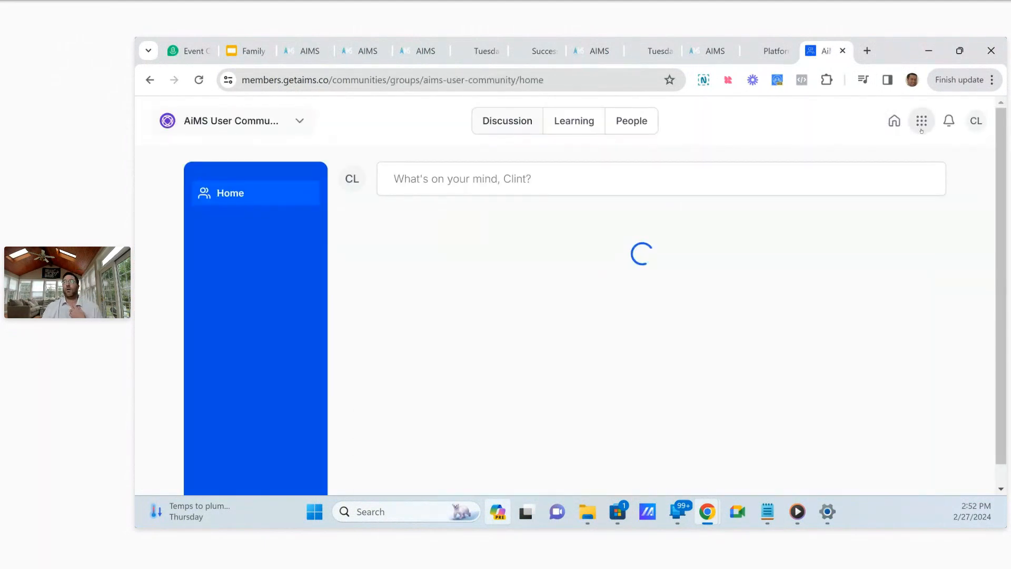
left_click(922, 129)
left_click(936, 214)
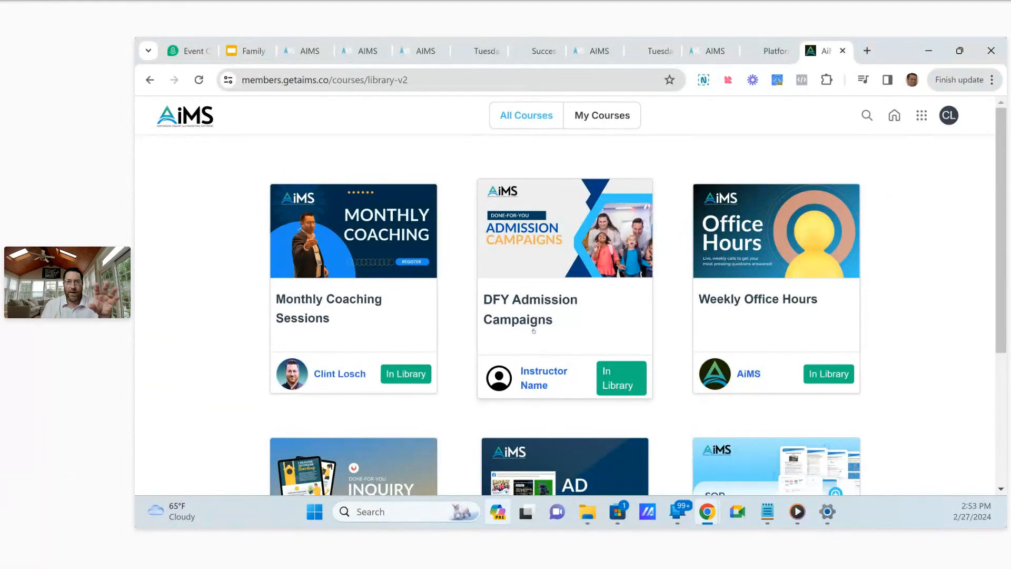
Look through the available courses, from DFY Admission Campaigns to DFY Lead Magnets, Ad Library and SOP Library.
scroll(548, 300, "down", 2)
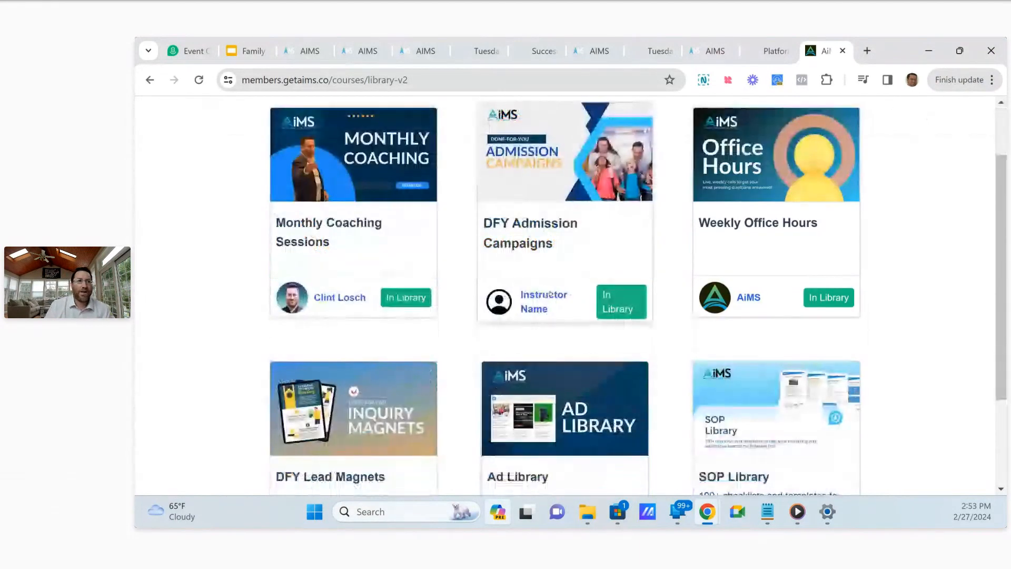
scroll(474, 290, "down", 3)
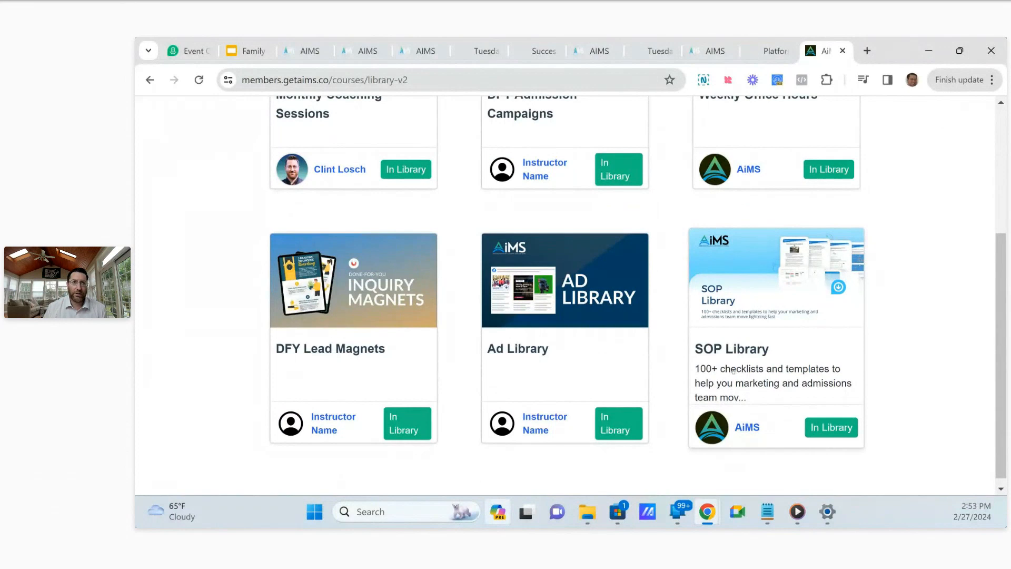
scroll(469, 190, "up", 4)
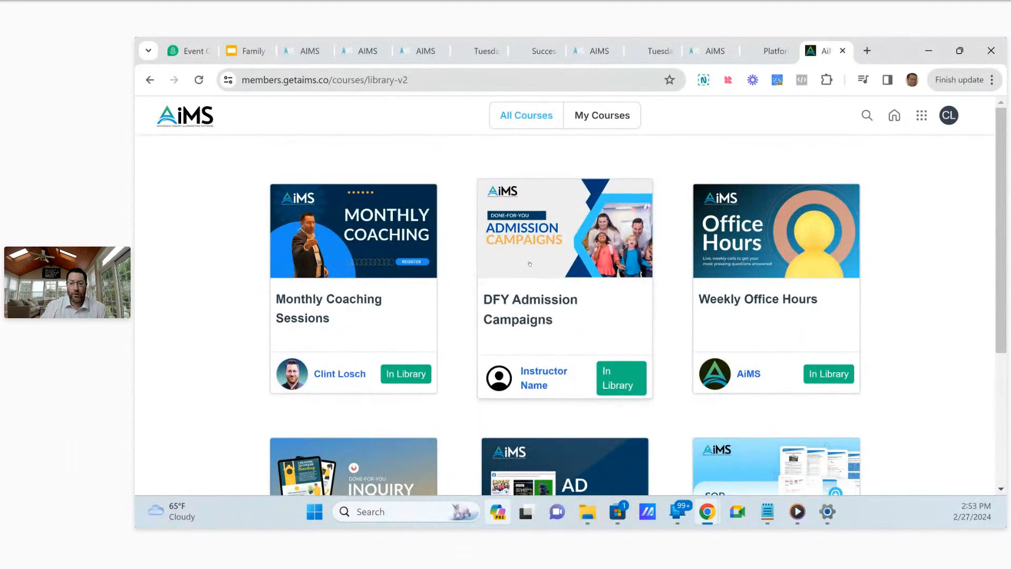
Return to the open Inactive Contacts list by way of the workflow template tab.
left_click(308, 51)
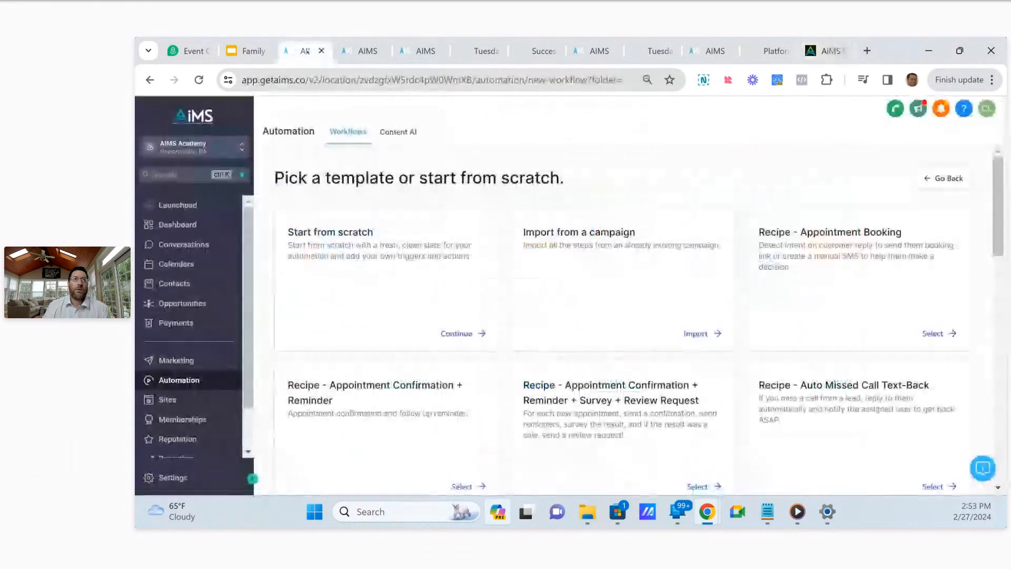
left_click(363, 51)
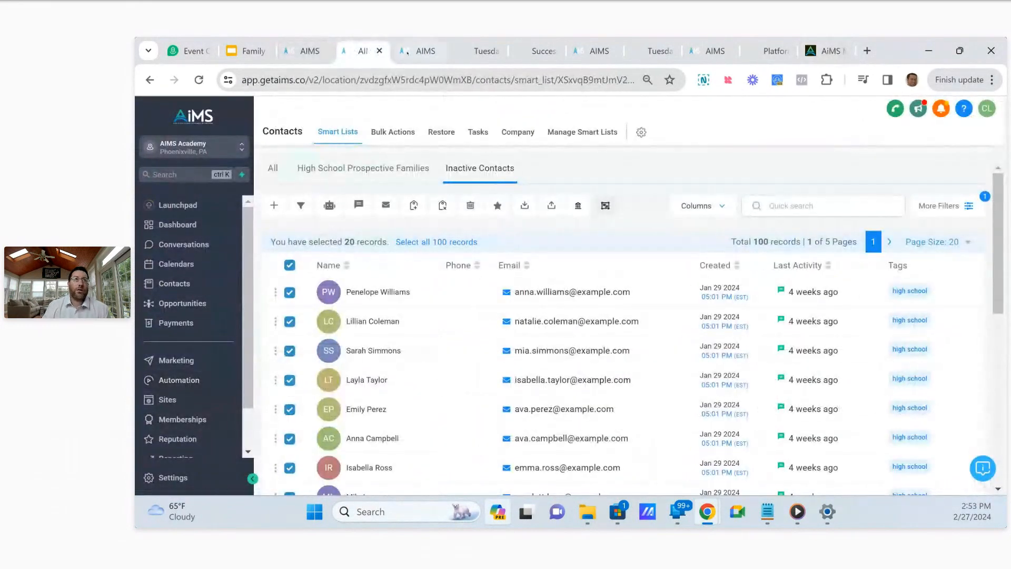
Return to the Inquiry Magnet Landing Pages funnel list and dismiss the missing phone configurations notice.
left_click(408, 51)
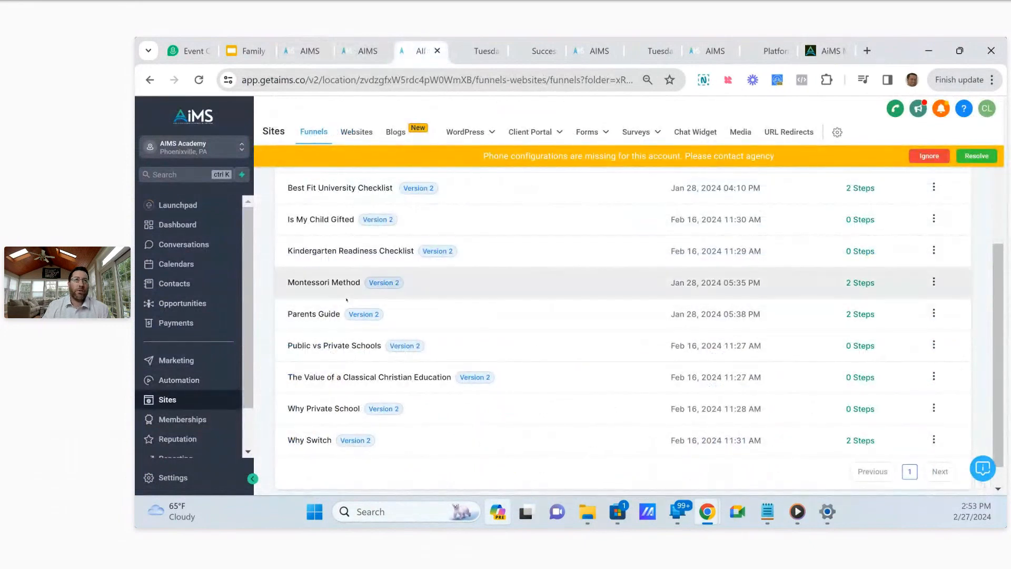
scroll(350, 284, "up", 2)
scroll(347, 300, "up", 2)
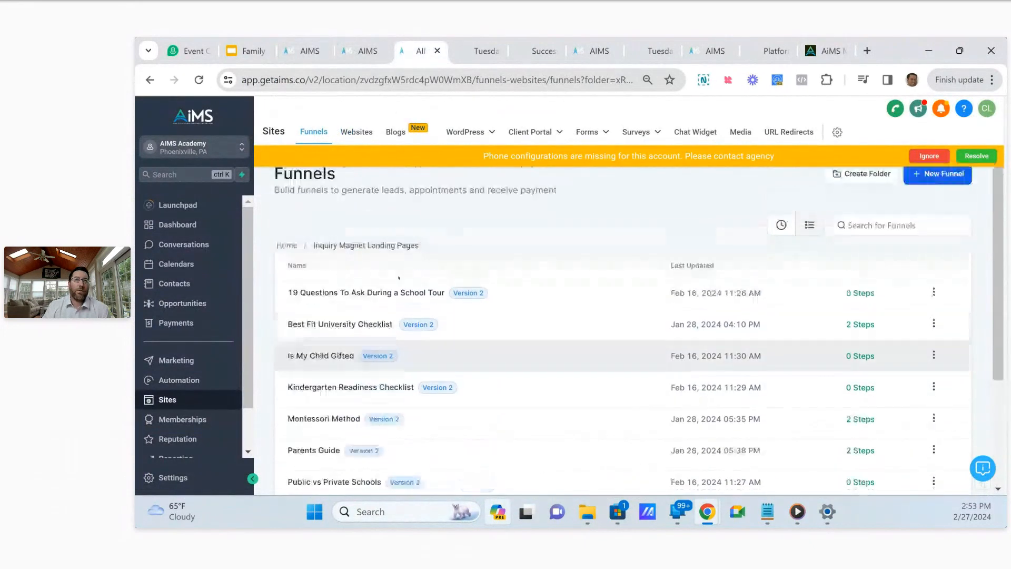
left_click(929, 156)
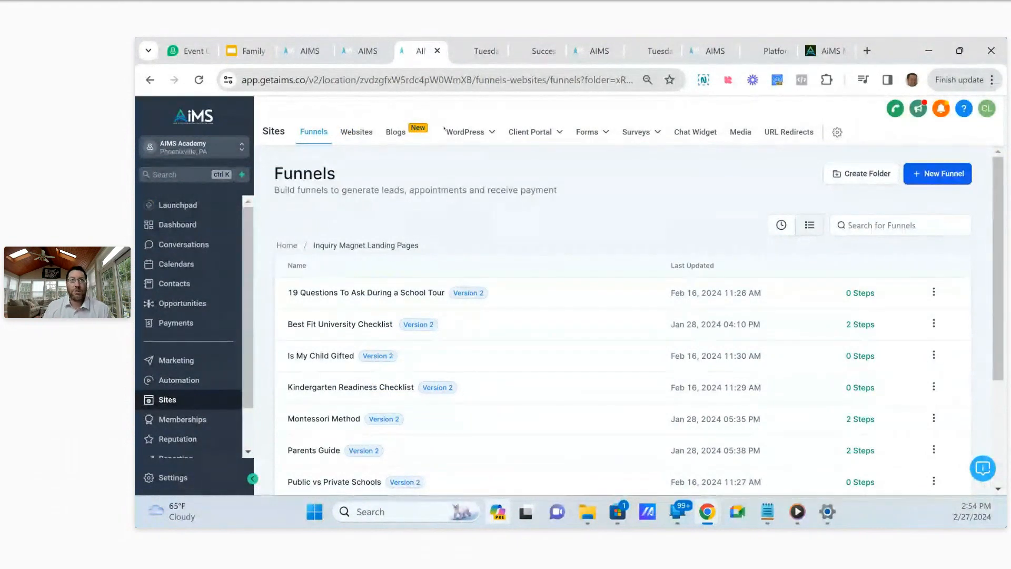
Open the form builder's list of forms in the Sites area.
mouse_move(596, 134)
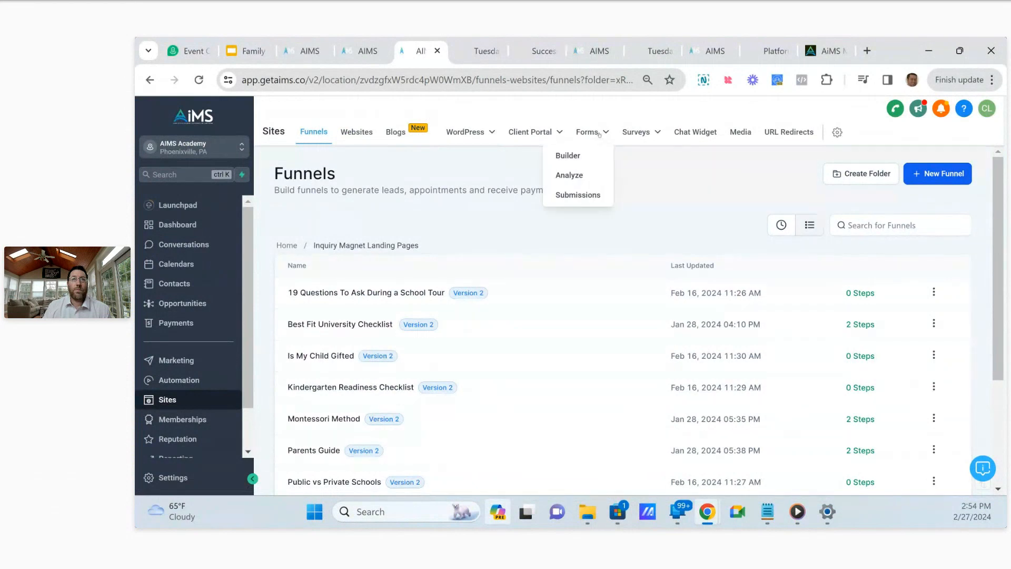
mouse_move(651, 132)
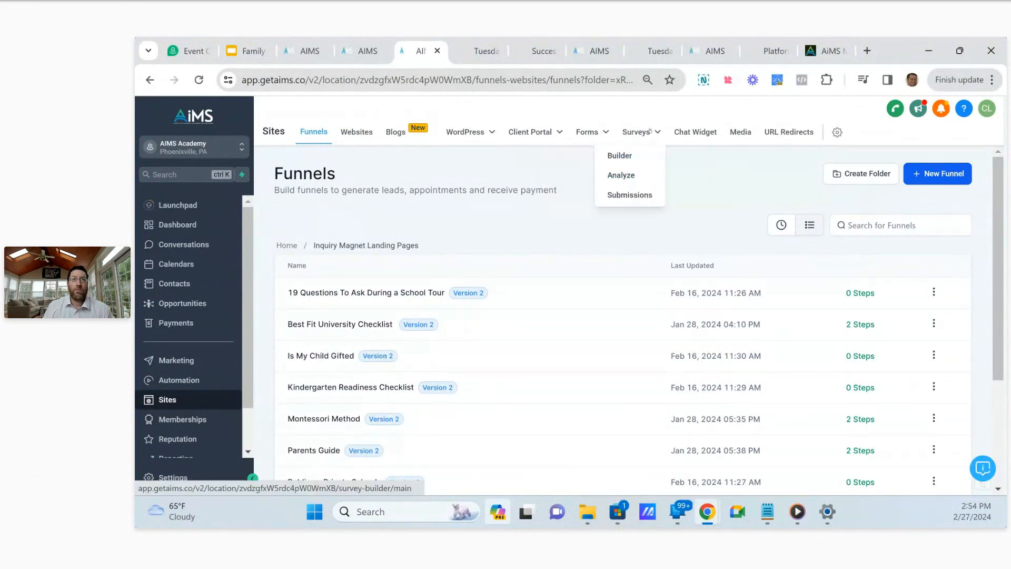
left_click(638, 157)
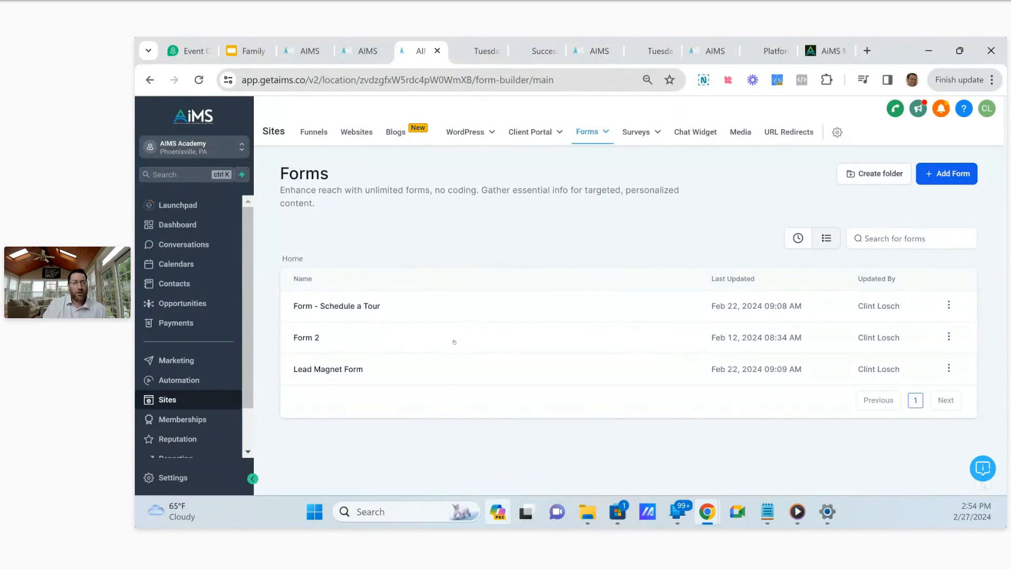
left_click(310, 53)
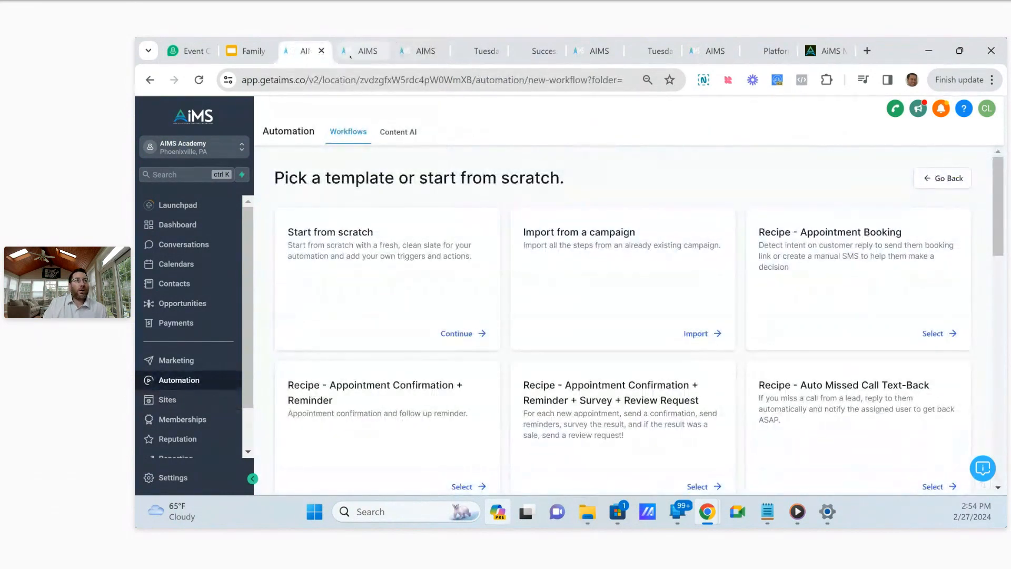
left_click(350, 55)
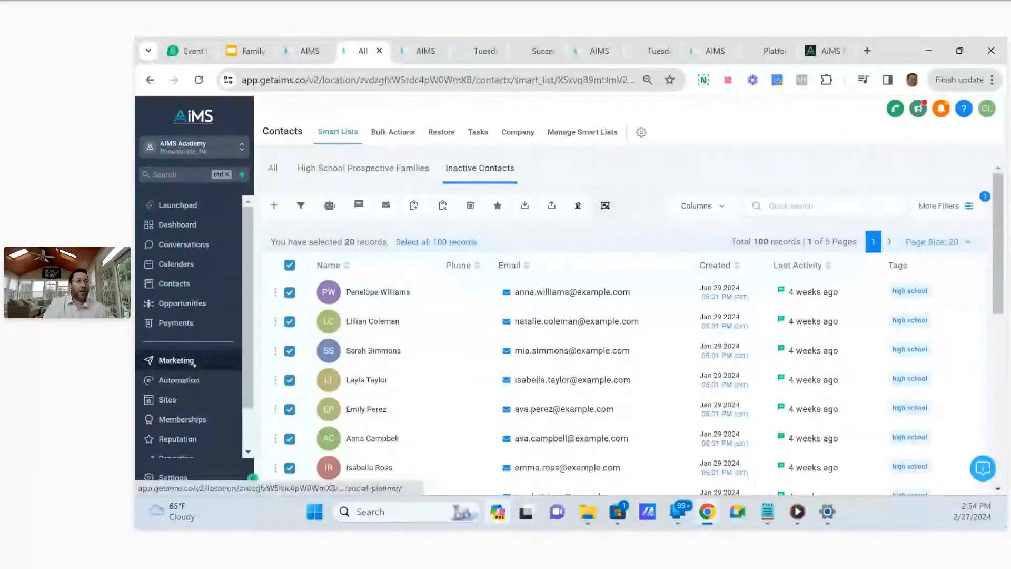
left_click(426, 53)
left_click(597, 50)
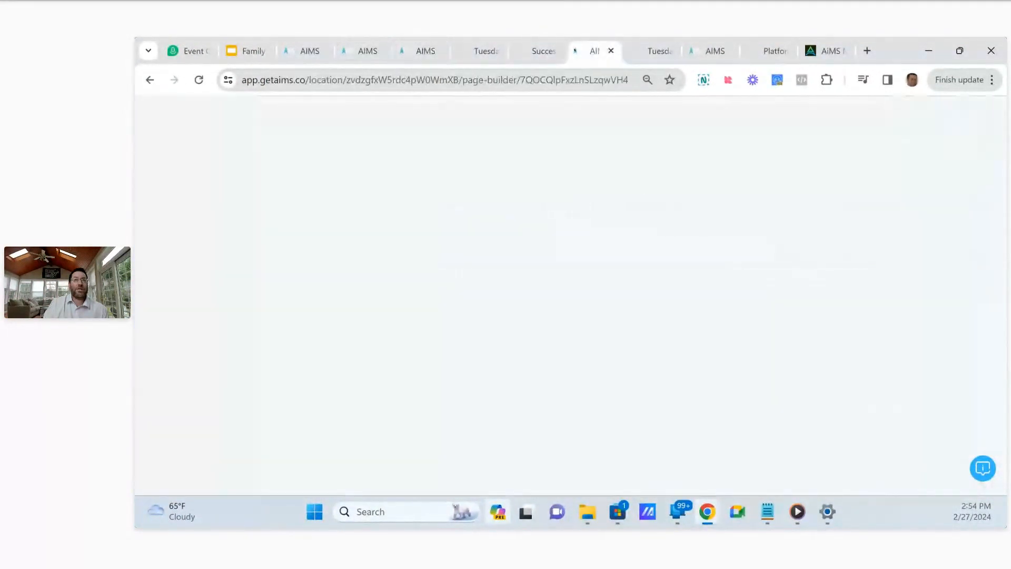
Open getaims.co in a new tab, close the Demo Day pop-up and go to the Pricing page.
left_click(868, 52)
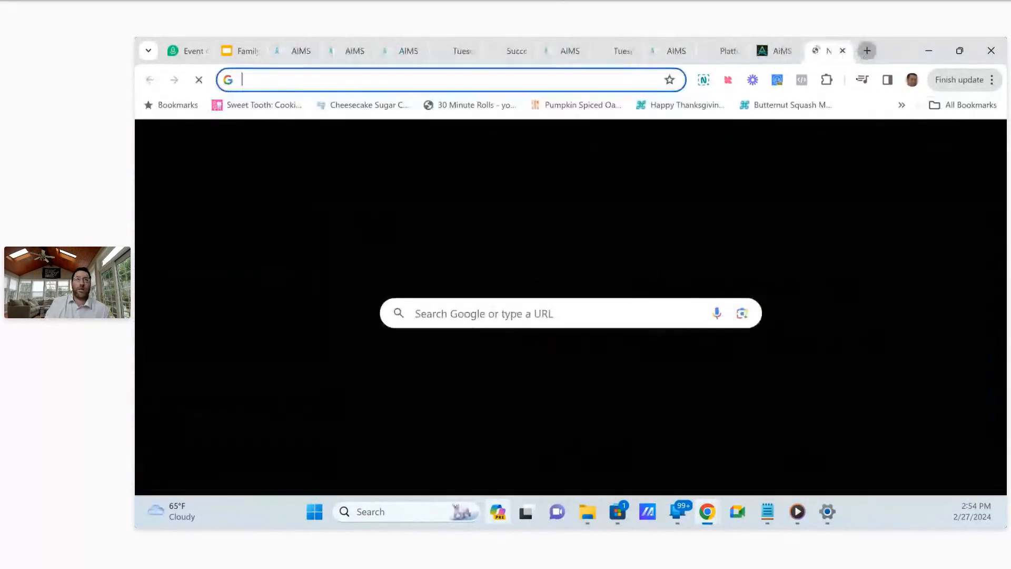
type("get")
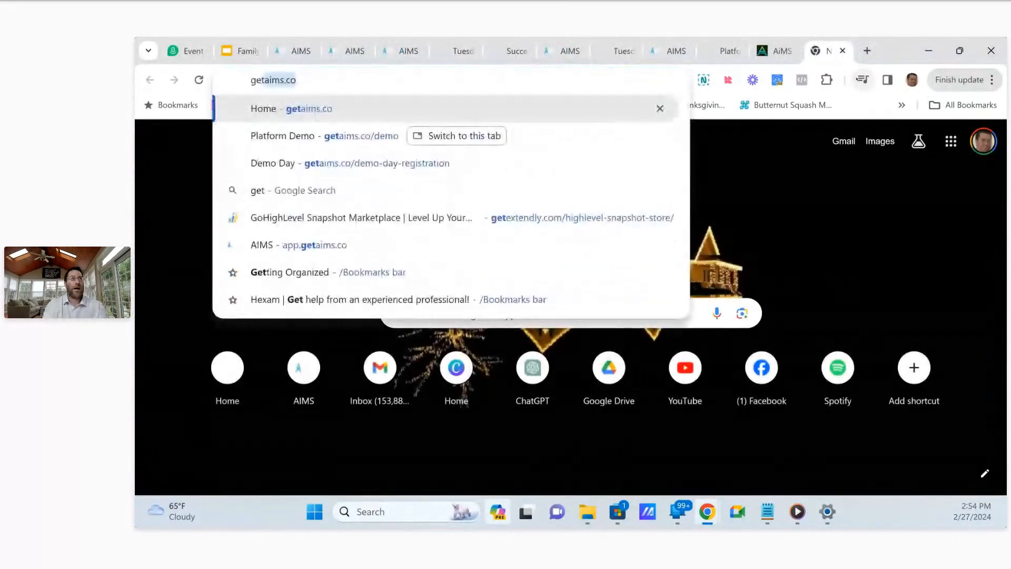
key("Return")
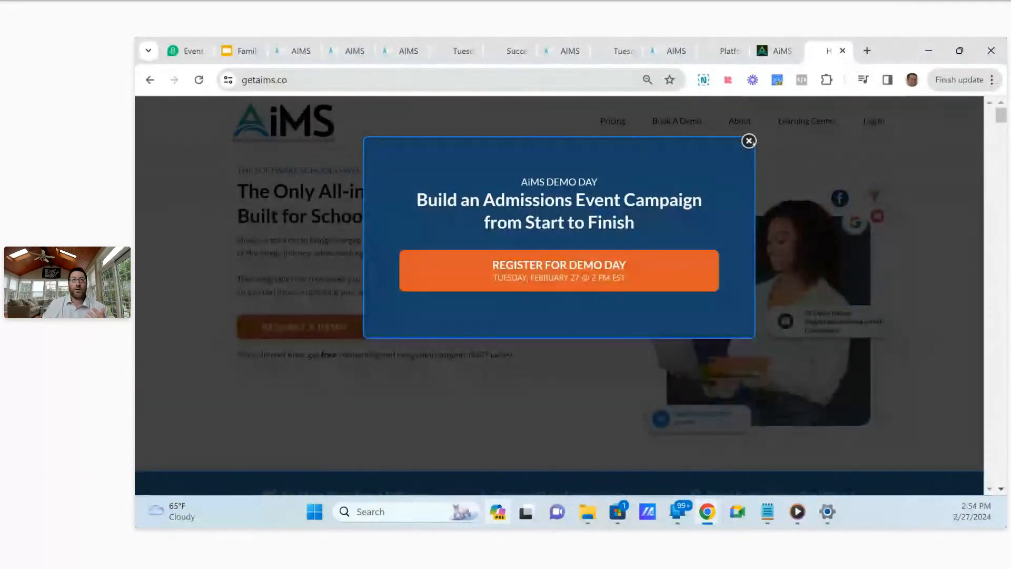
left_click(749, 140)
left_click(619, 123)
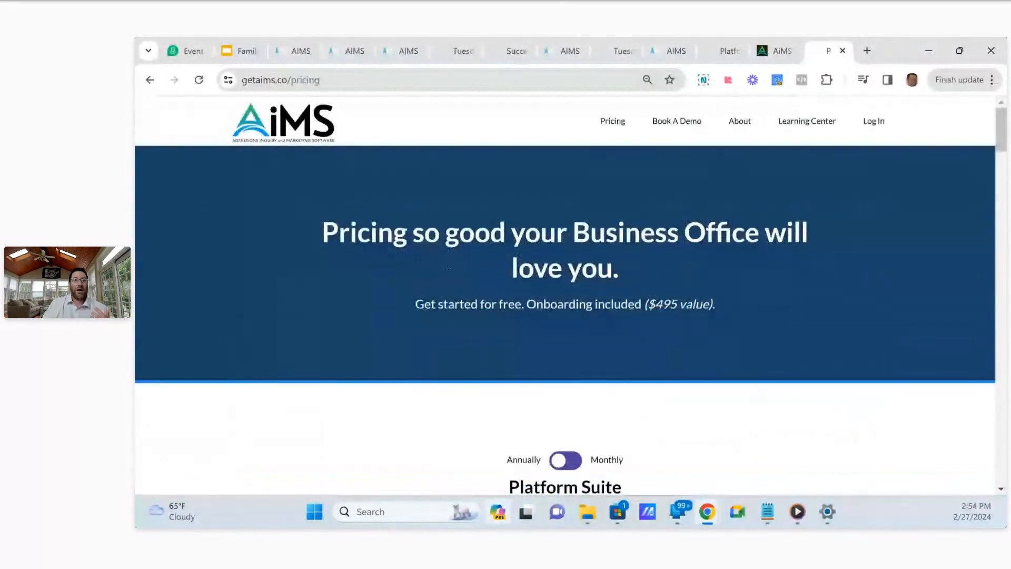
Switch the Platform Suite prices to monthly billing and compare the three plans.
scroll(603, 223, "down", 3)
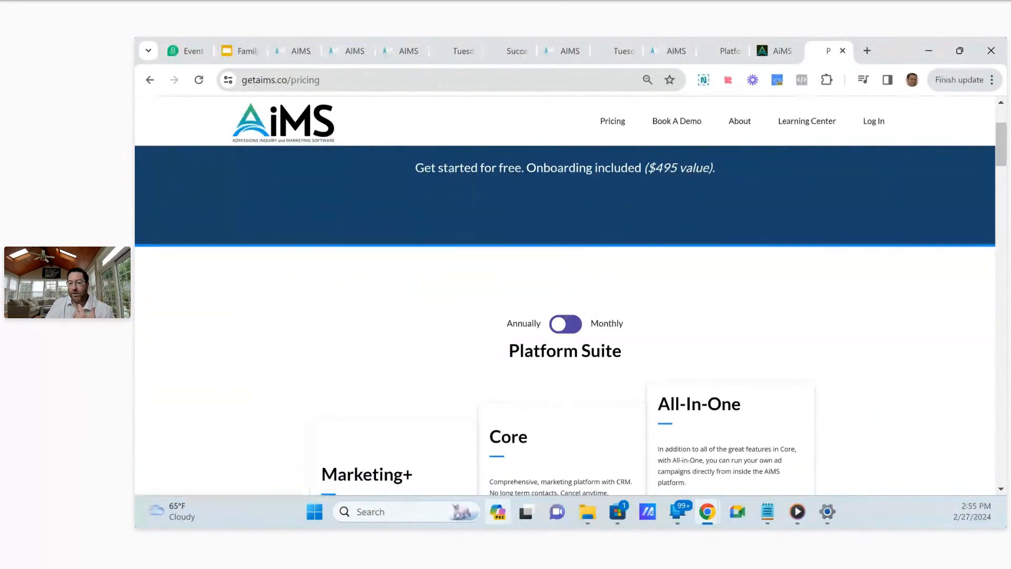
left_click(575, 322)
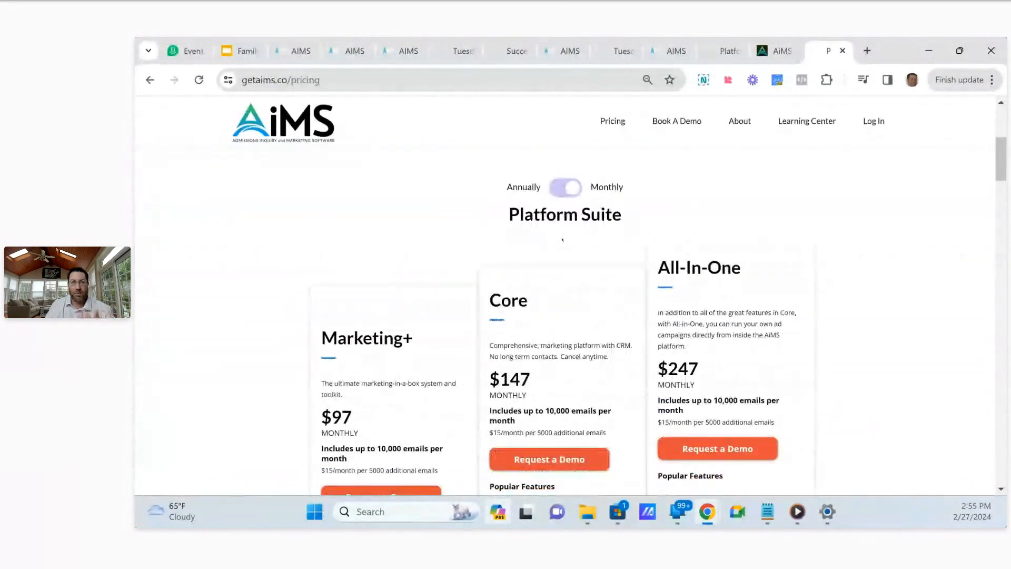
scroll(469, 292, "down", 2)
scroll(405, 252, "up", 1)
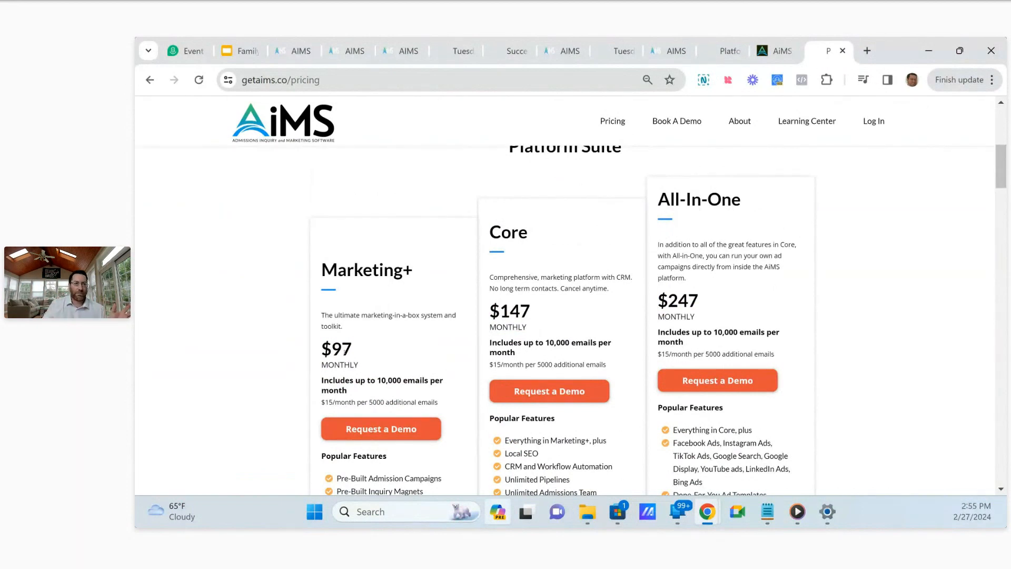
Examine the Marketing+ plan and highlight its list of popular features, then clear the highlight.
scroll(565, 320, "down", 1)
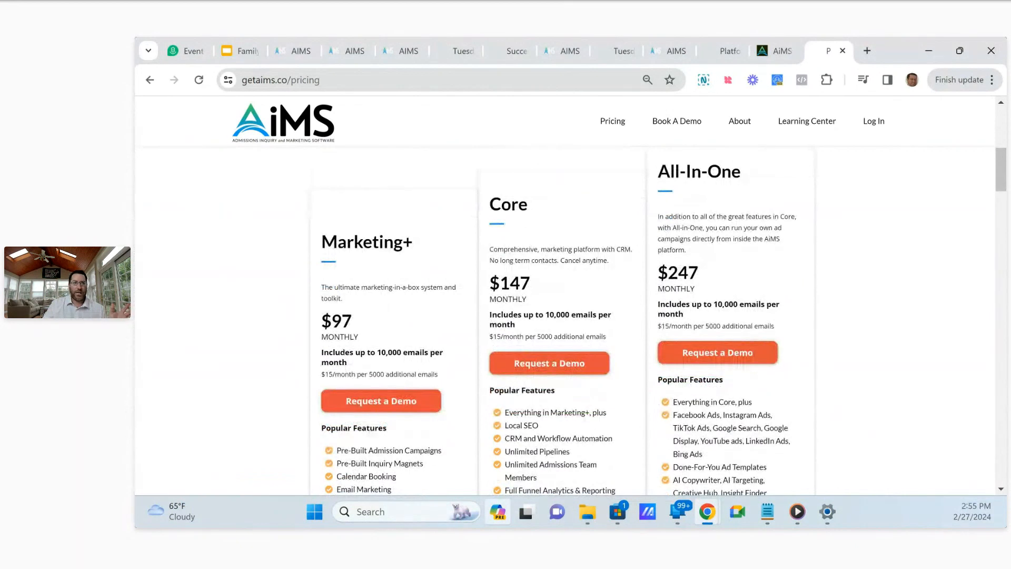
scroll(415, 326, "down", 1)
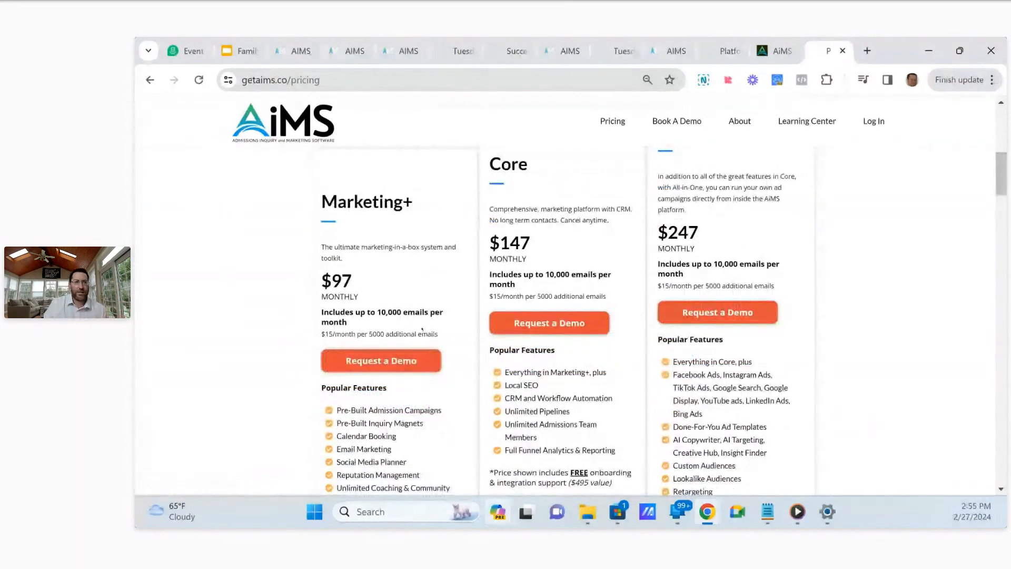
scroll(372, 306, "down", 2)
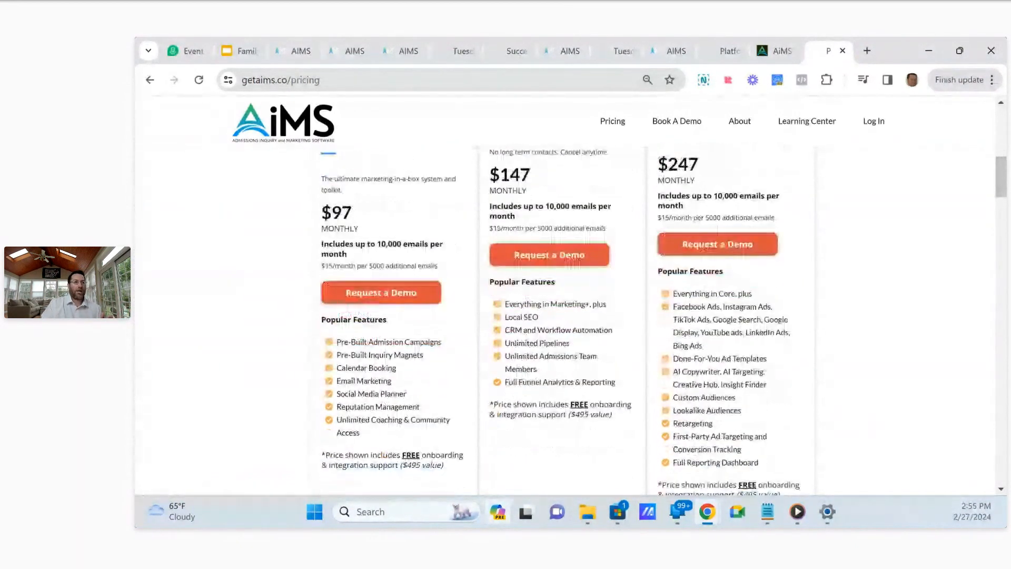
left_click_drag(336, 342, 420, 420)
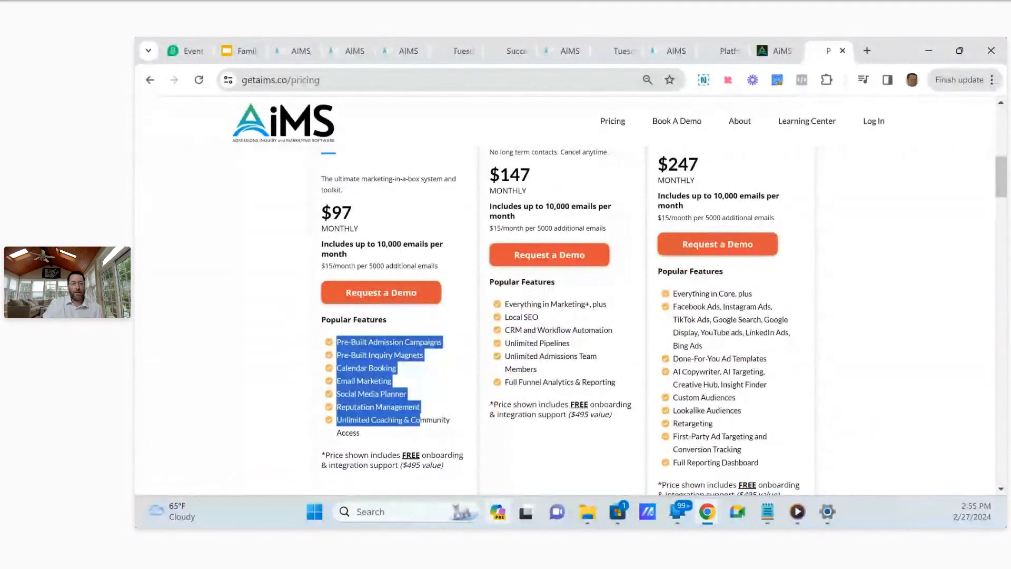
left_click(415, 261)
scroll(415, 261, "up", 2)
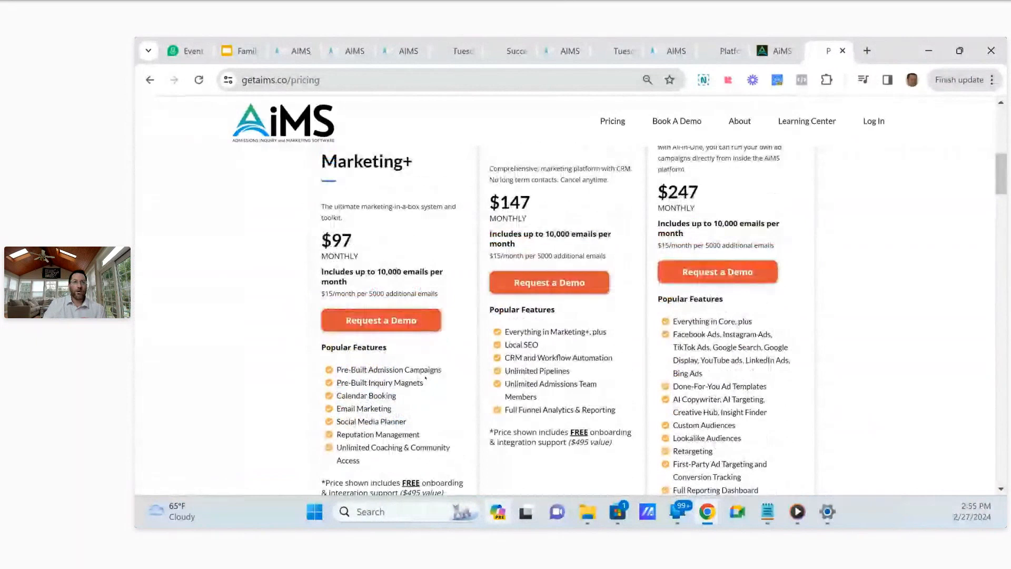
Highlight the monthly prices of the Core and All-In-One plans.
left_click_drag(533, 249, 500, 243)
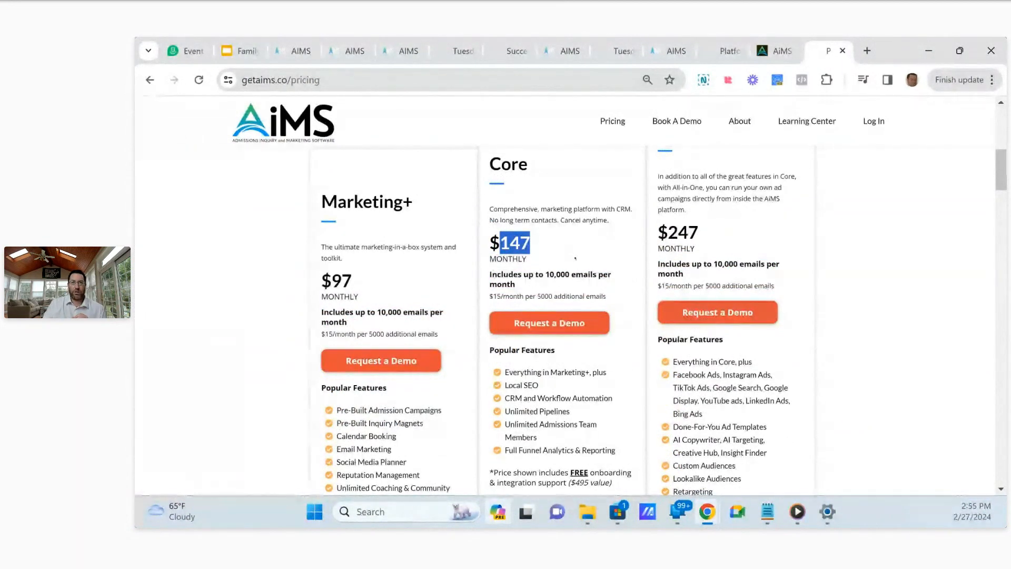
scroll(668, 253, "up", 1)
left_click_drag(539, 304, 500, 311)
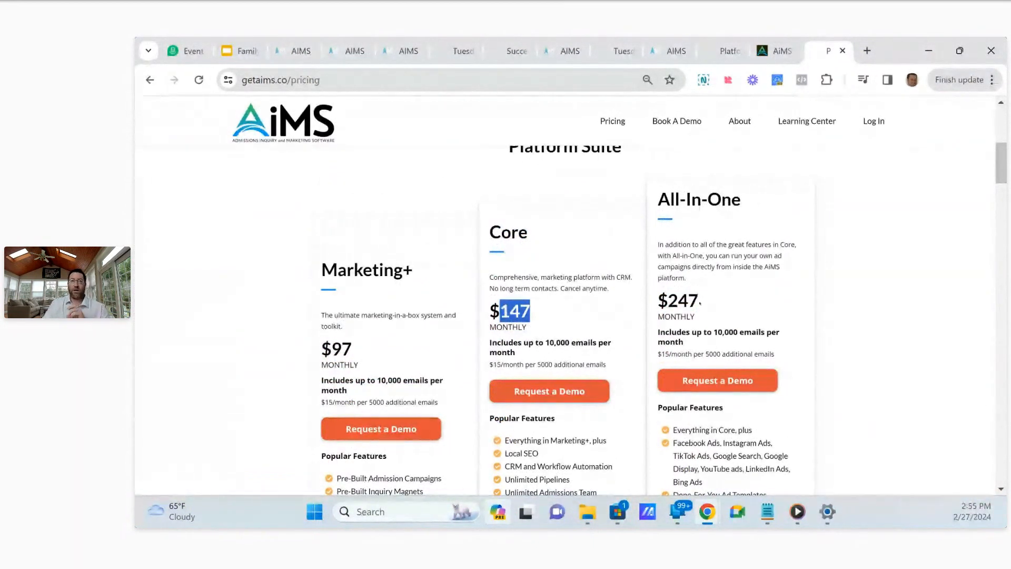
left_click_drag(700, 301, 668, 301)
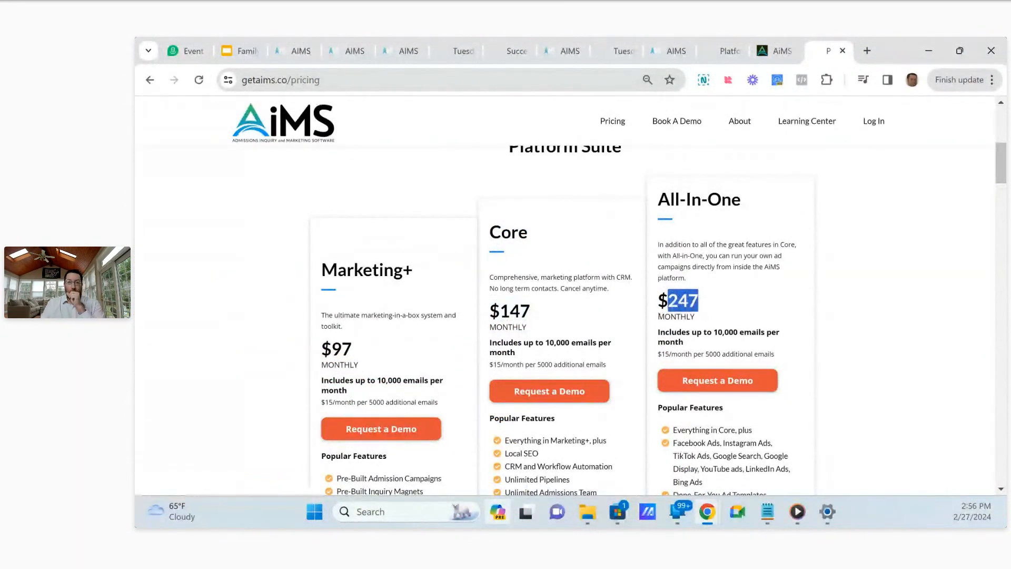
Examine the individually sold products and highlight the prices of AI-Powered Ads Platform and Local SEO w/ Yext.
scroll(607, 333, "down", 5)
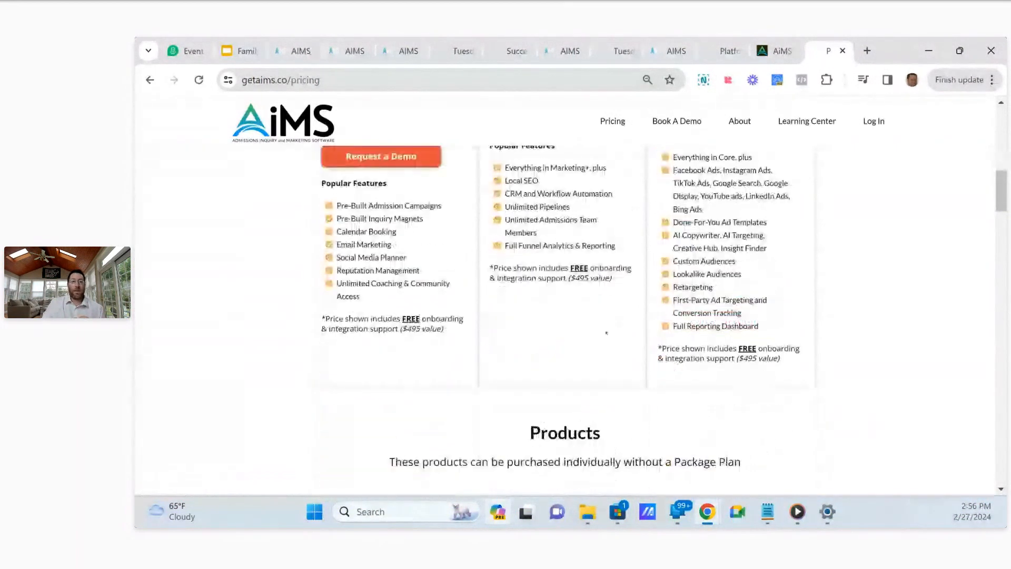
scroll(606, 333, "down", 1)
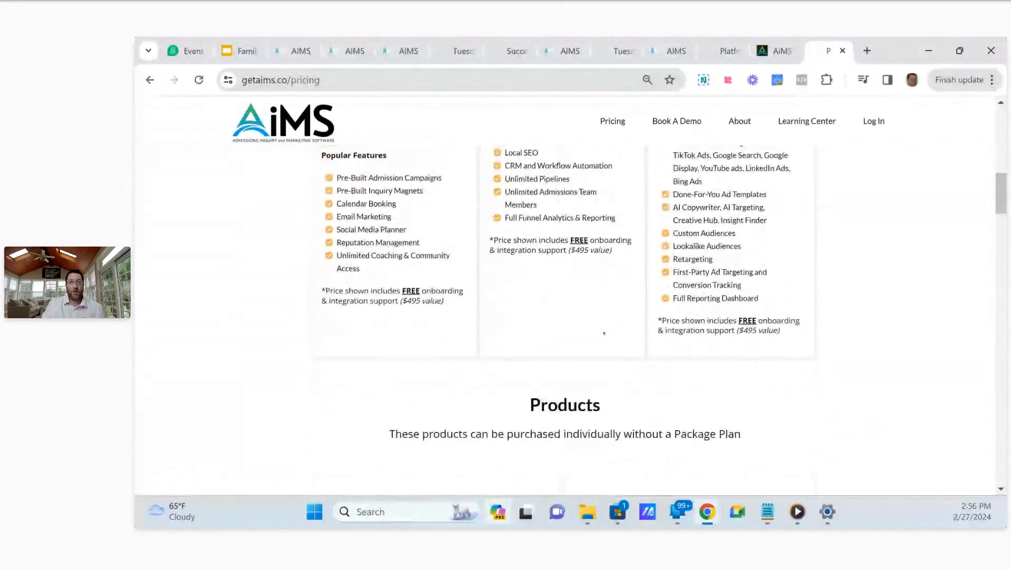
scroll(604, 333, "down", 1)
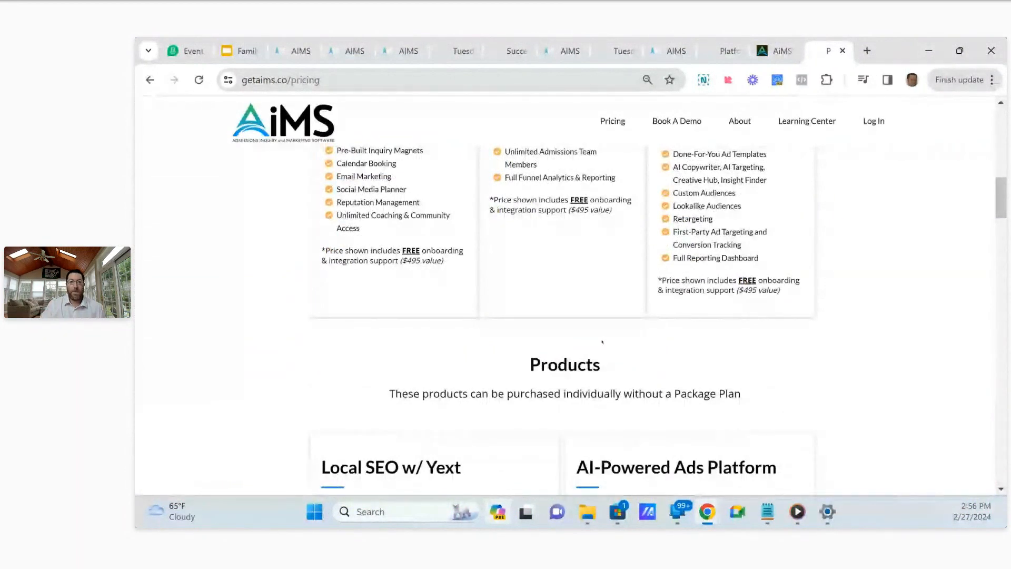
scroll(602, 341, "down", 4)
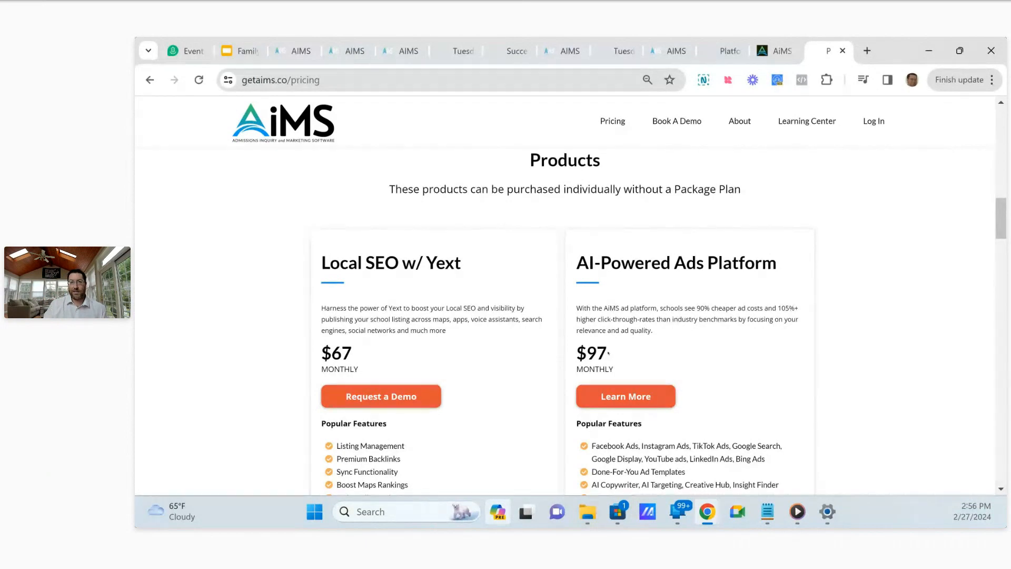
left_click_drag(609, 353, 576, 353)
double_click(342, 353)
left_click_drag(332, 353, 322, 353)
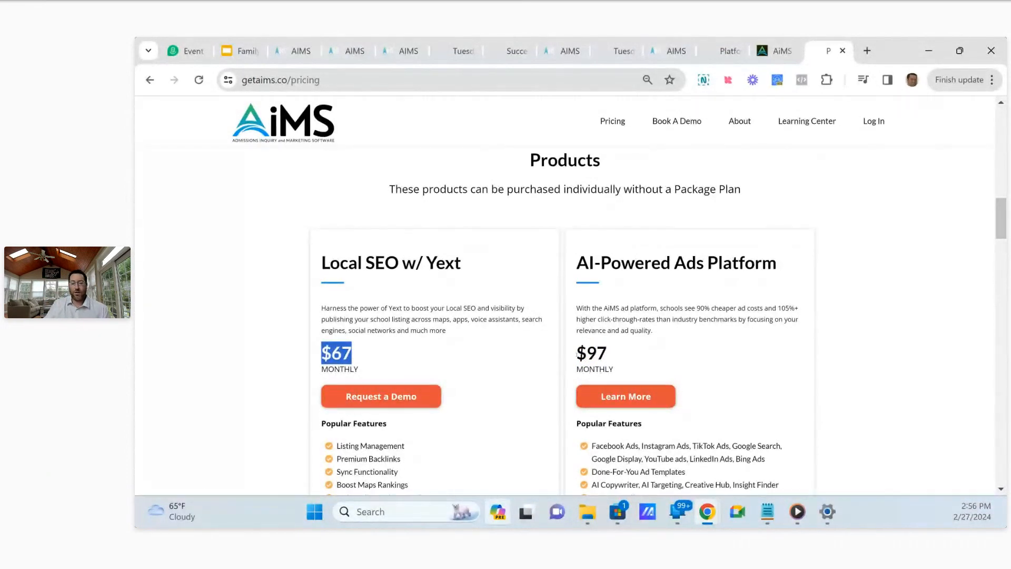
Switch the Platform Suite prices back to annual billing and review the plans and their features.
scroll(588, 352, "up", 3)
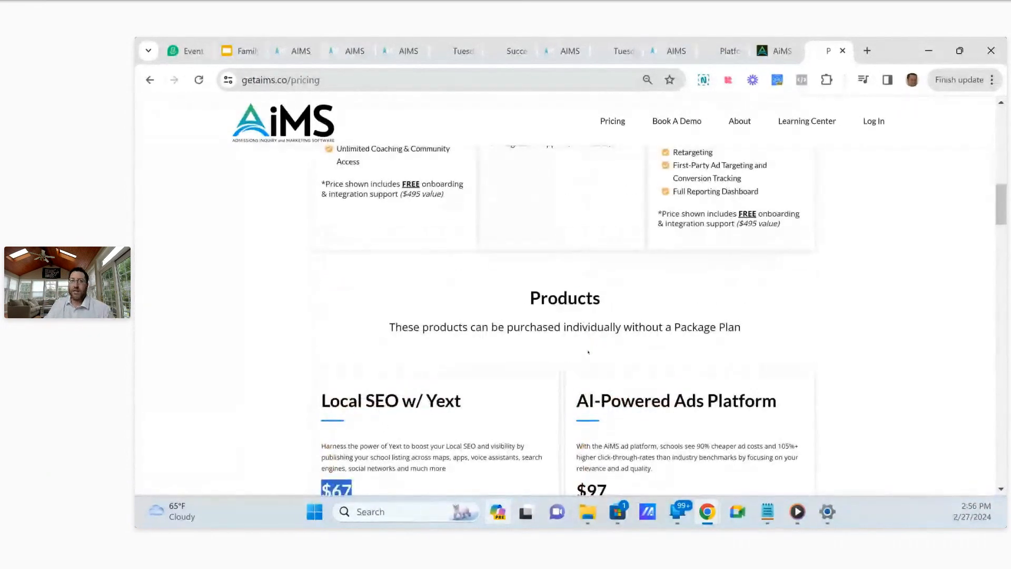
scroll(589, 352, "up", 12)
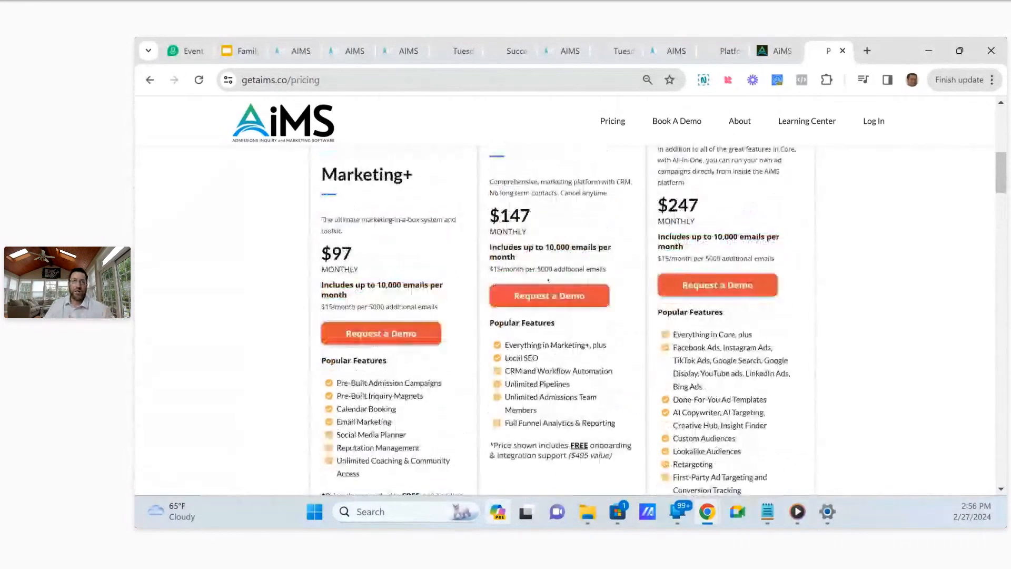
scroll(548, 288, "down", 3)
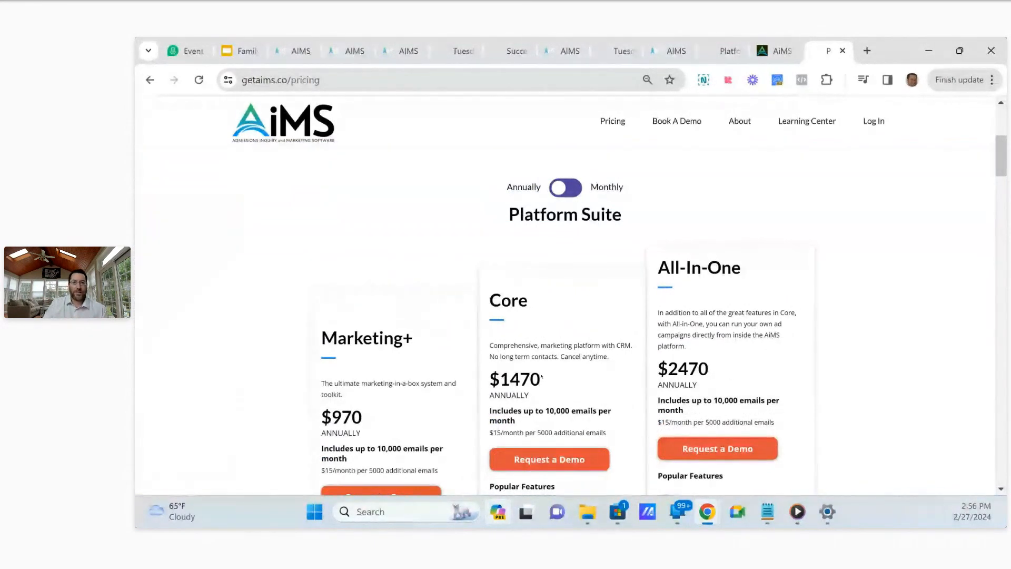
scroll(542, 376, "down", 5)
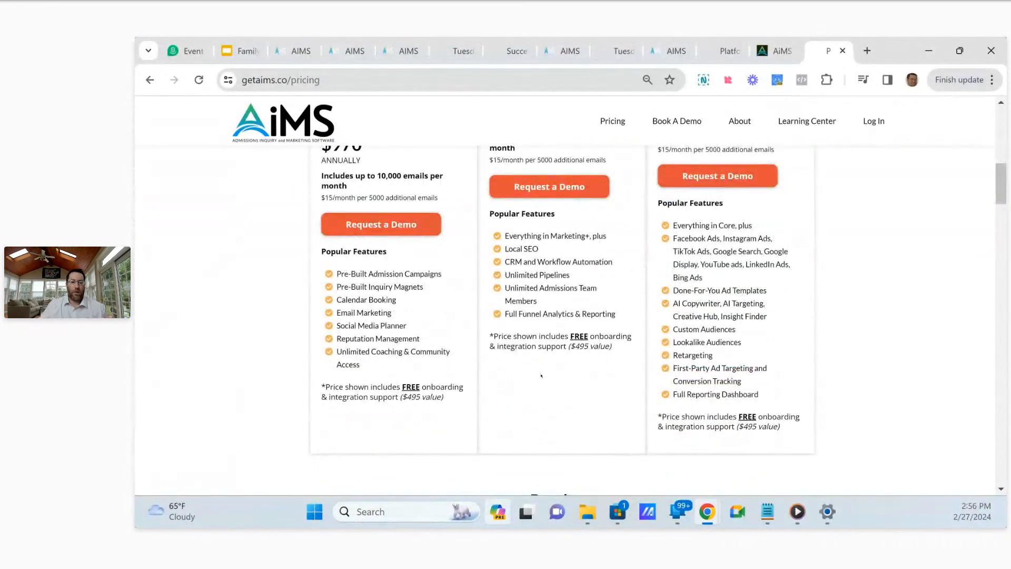
scroll(542, 375, "down", 1)
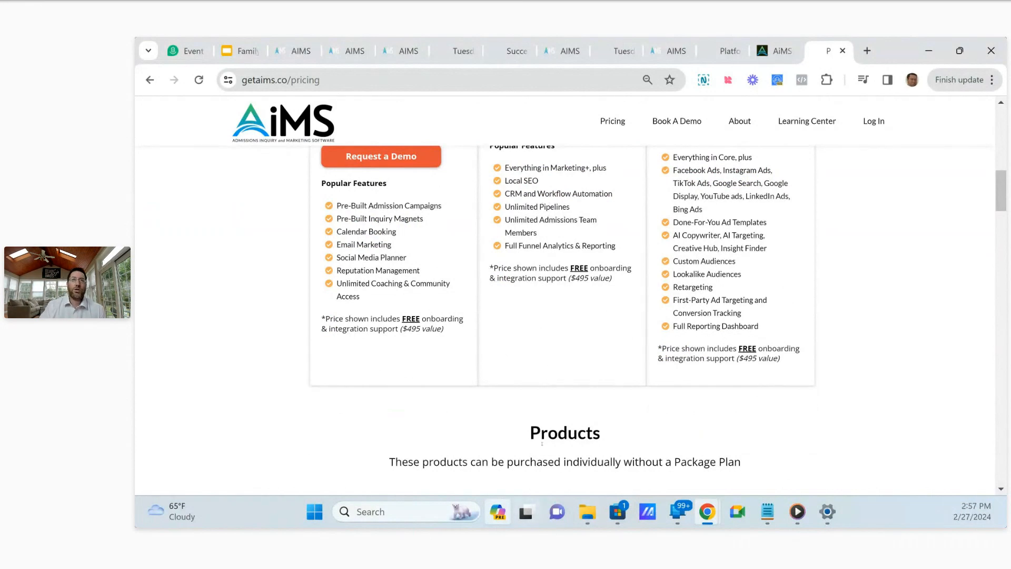
Open the Book A Demo page with the AiMS Platform Demo calendar.
scroll(542, 443, "up", 5)
left_click(680, 121)
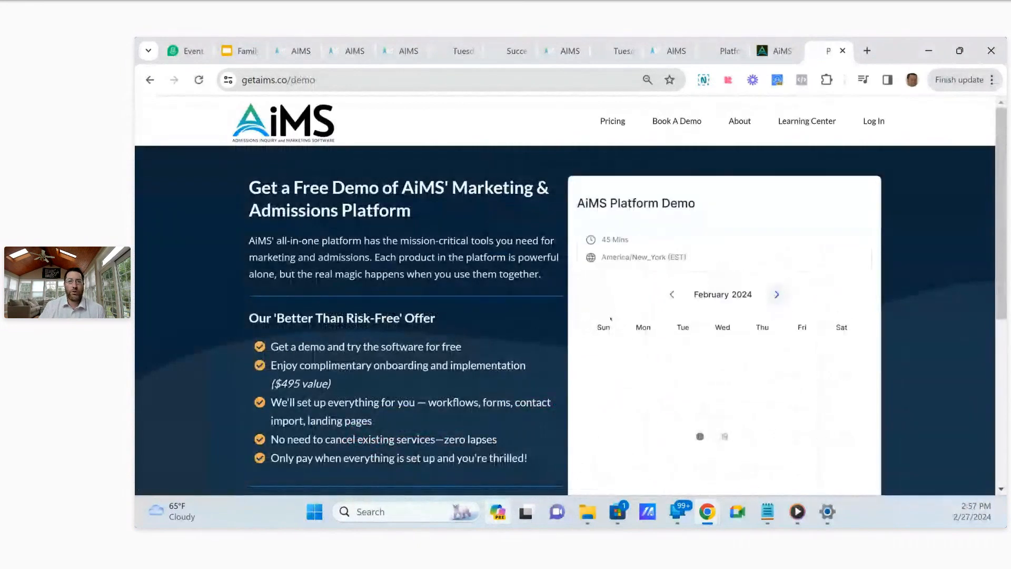
Return to the AiMS Academy account and examine the Marketing Social Planner's social account connections and features.
scroll(611, 318, "down", 1)
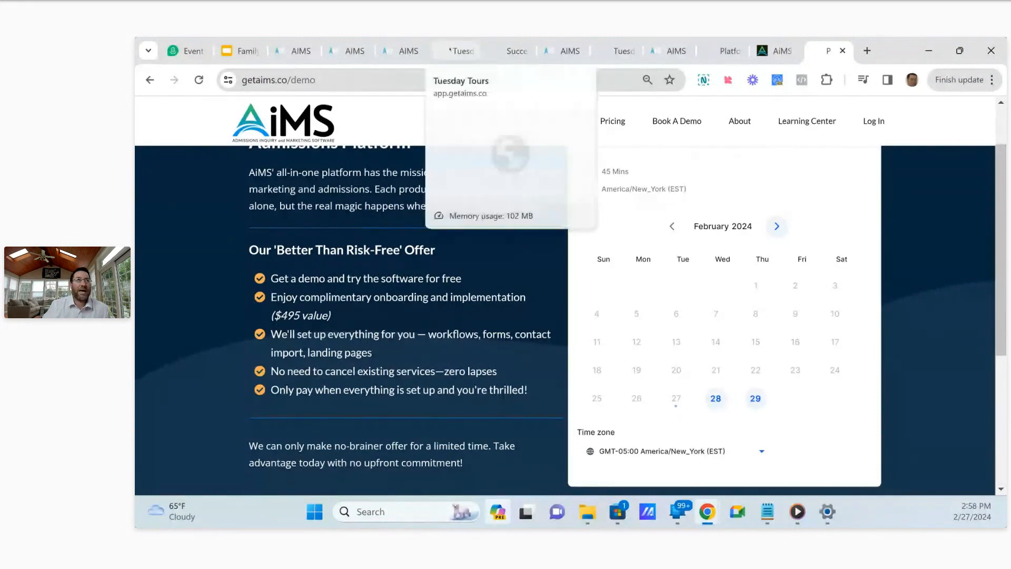
left_click(456, 51)
left_click(315, 51)
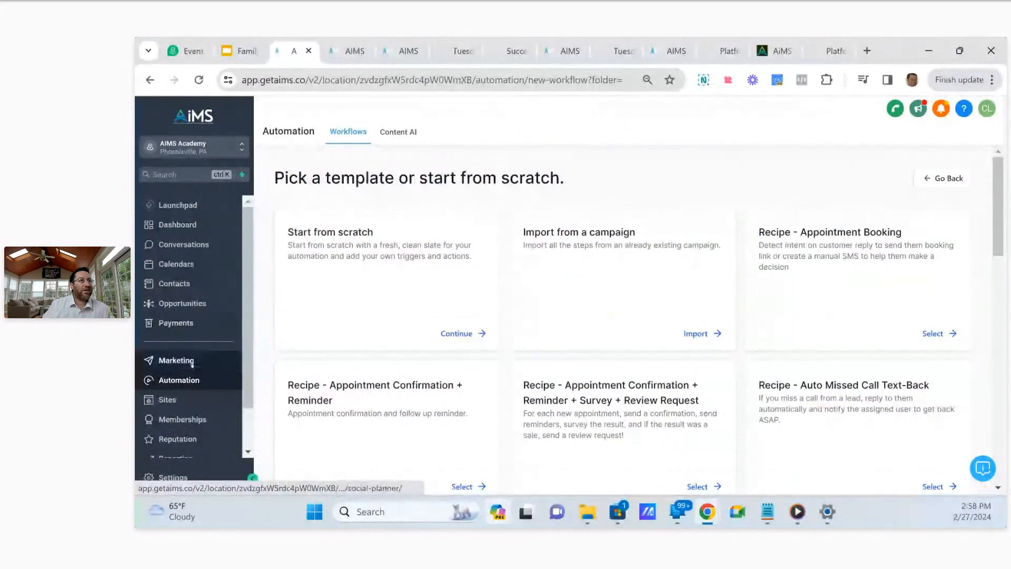
left_click(192, 362)
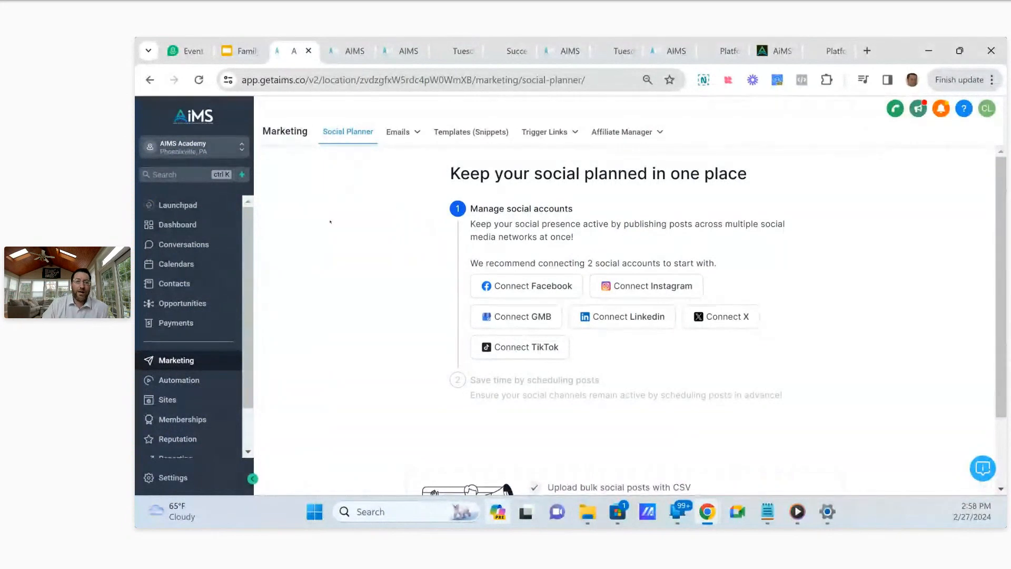
scroll(548, 217, "down", 1)
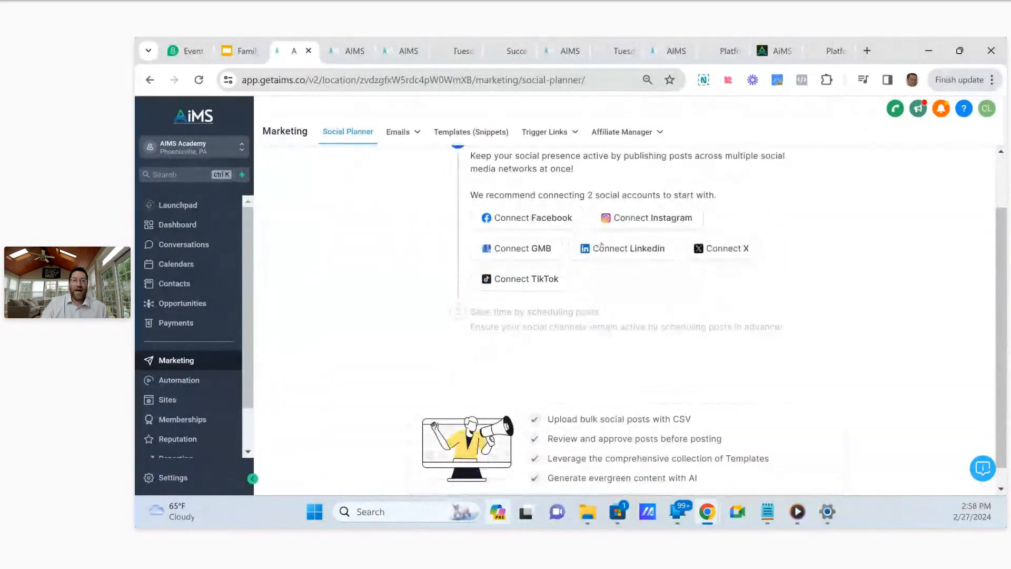
scroll(447, 298, "up", 1)
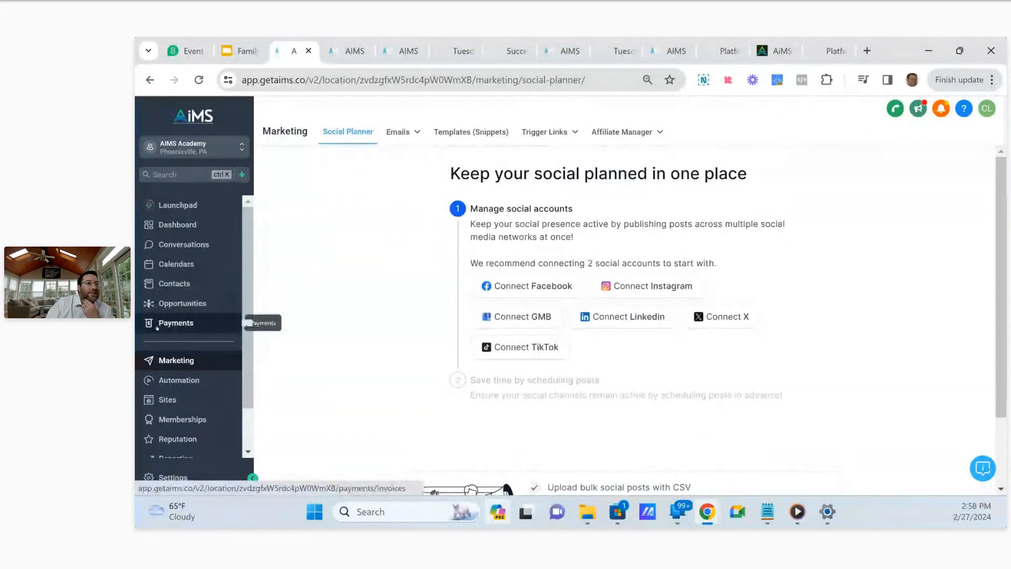
scroll(178, 347, "down", 1)
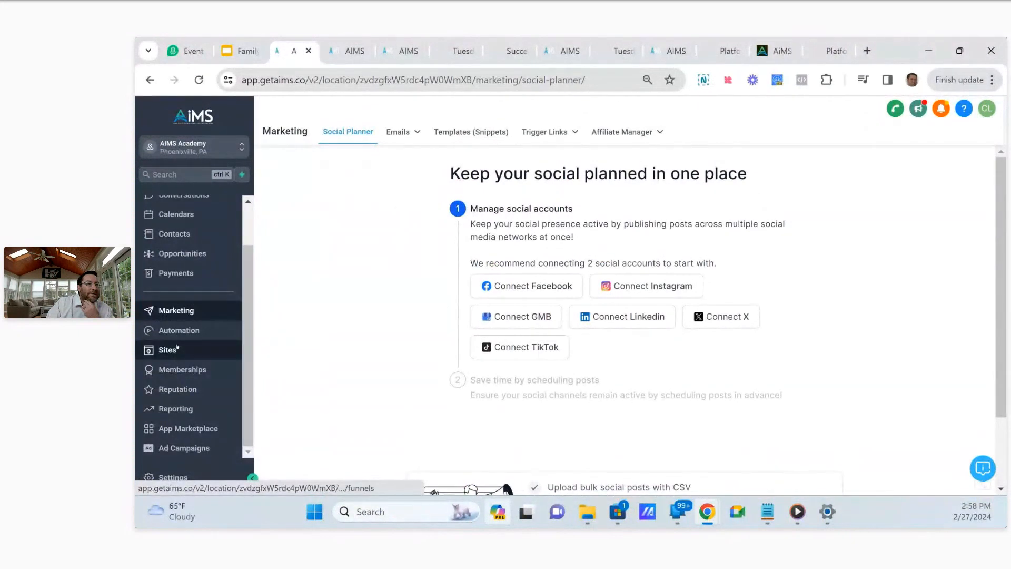
scroll(182, 367, "up", 1)
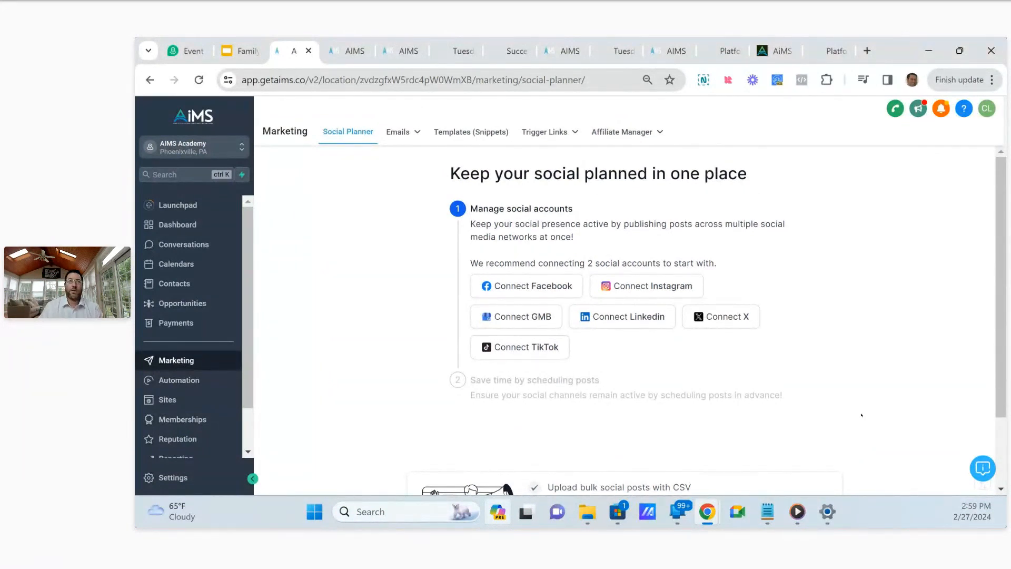
Open the Upcoming Webinars page on the AiMS website and highlight the "Perfect Google Search Campaigns in Under 10 Minutes" webinar title.
left_click(832, 51)
mouse_move(808, 127)
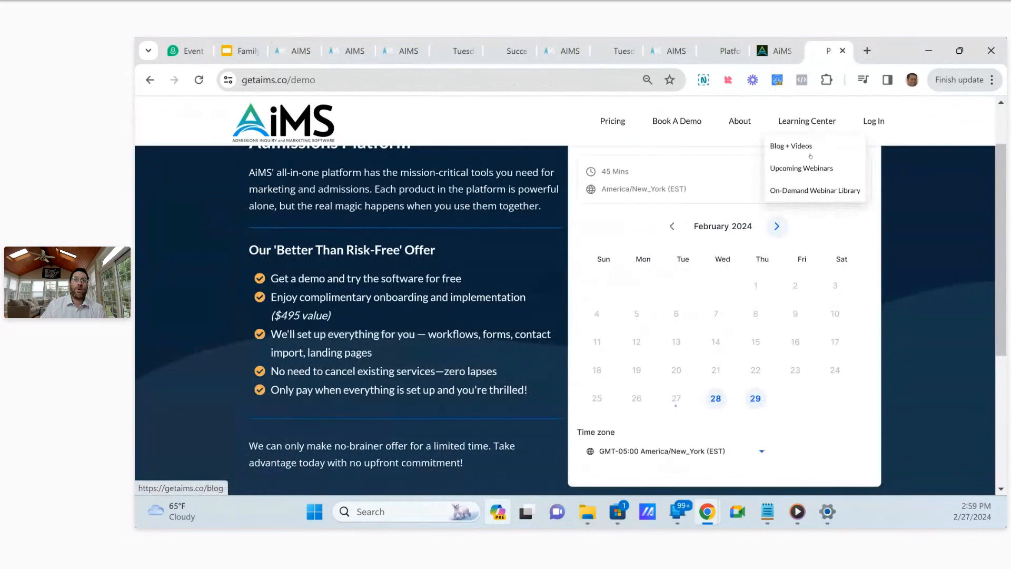
left_click(806, 168)
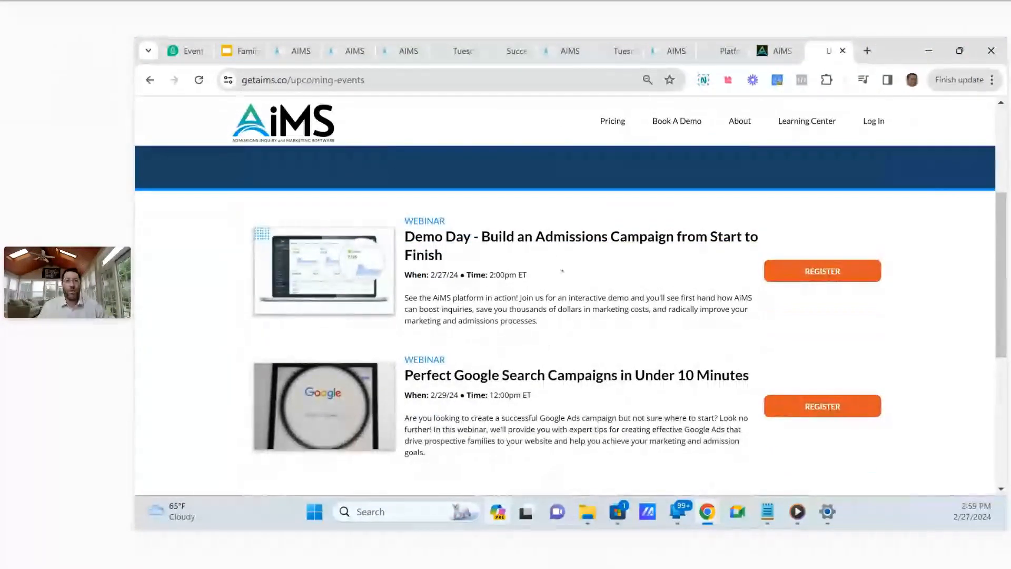
scroll(576, 263, "down", 1)
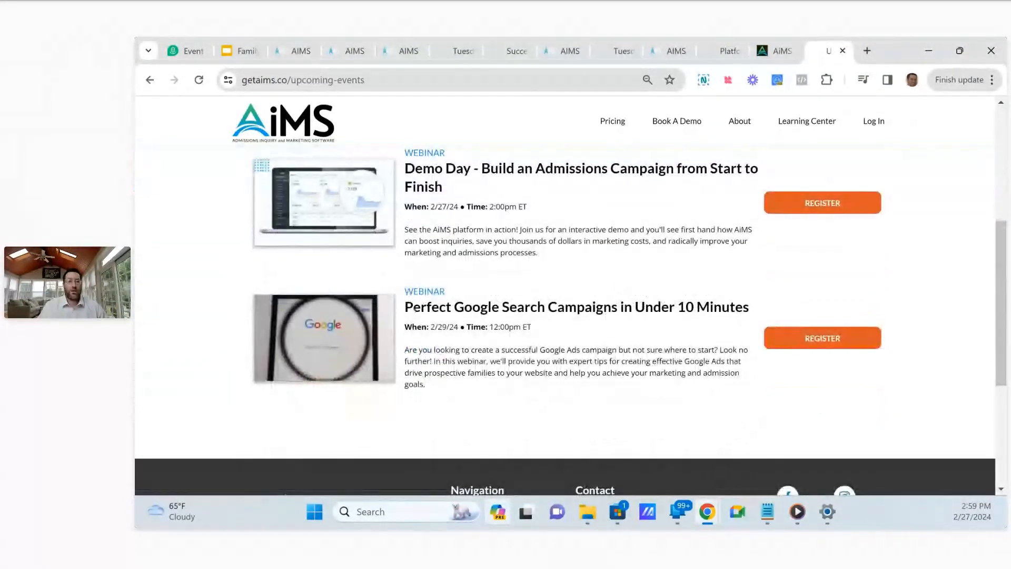
left_click_drag(405, 307, 604, 307)
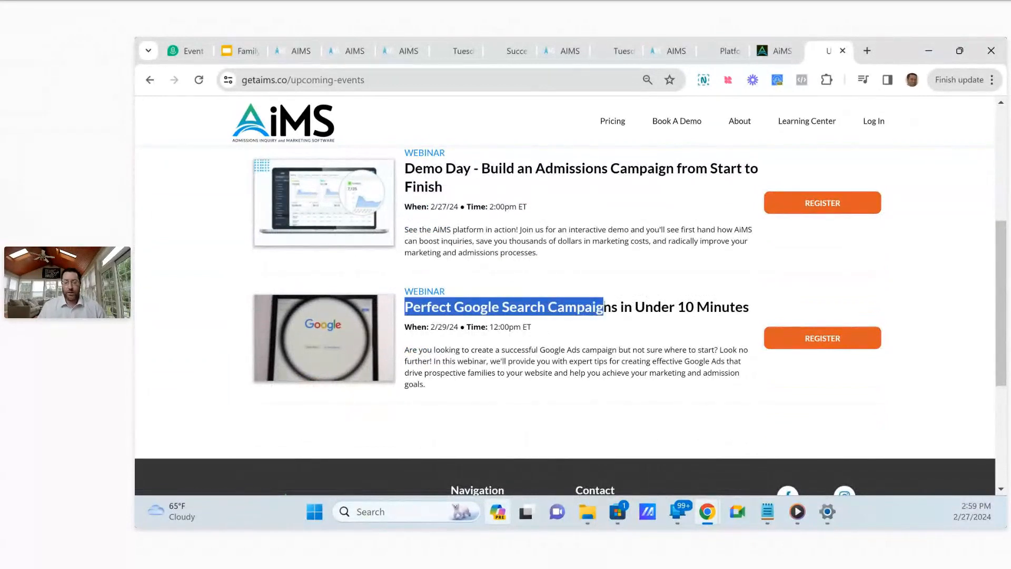